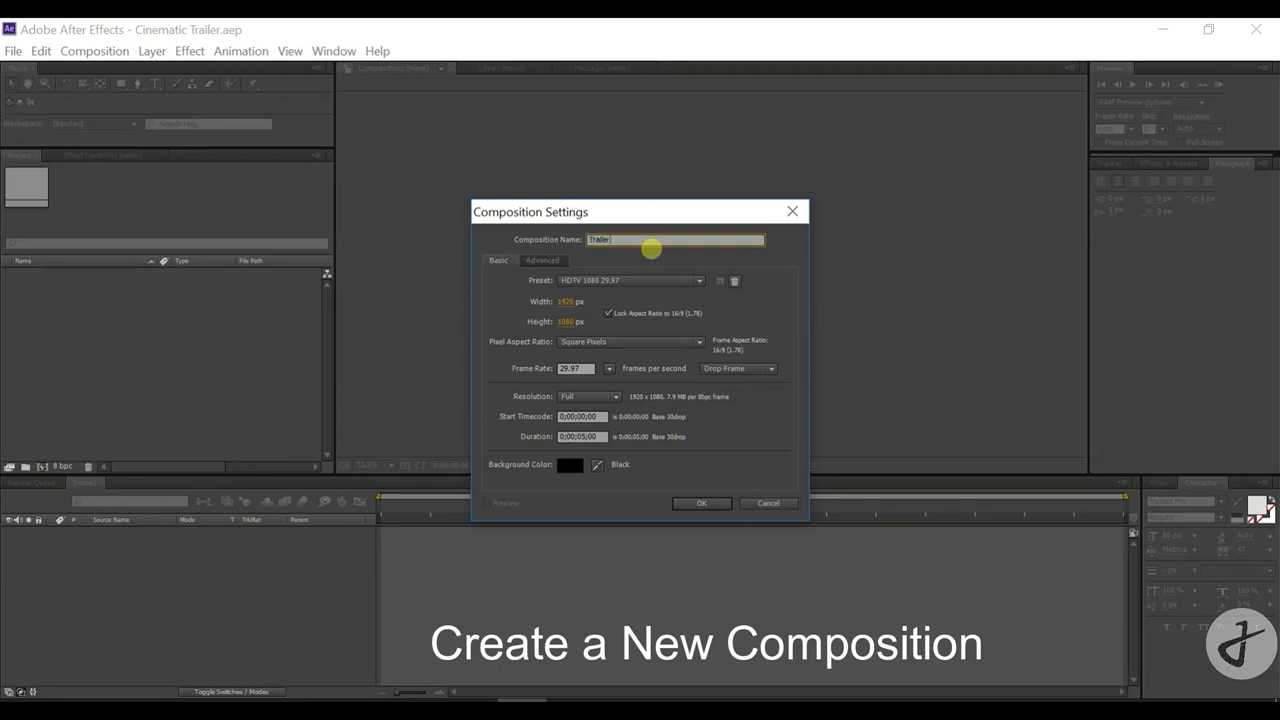
Create the Trailer composition and add a text layer reading TRANSFORMERS
{"action": "left_click", "coordinate": [692, 506]}
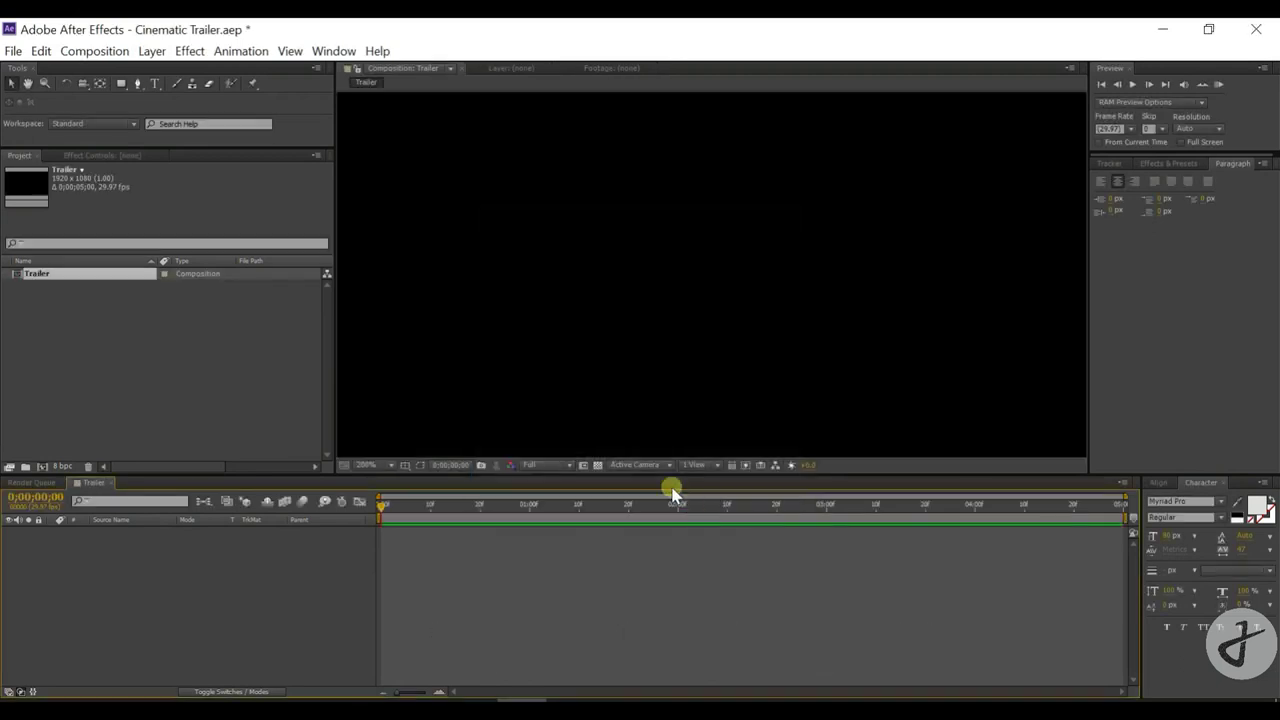
{"action": "right_click", "coordinate": [156, 572]}
{"action": "mouse_move", "coordinate": [423, 381]}
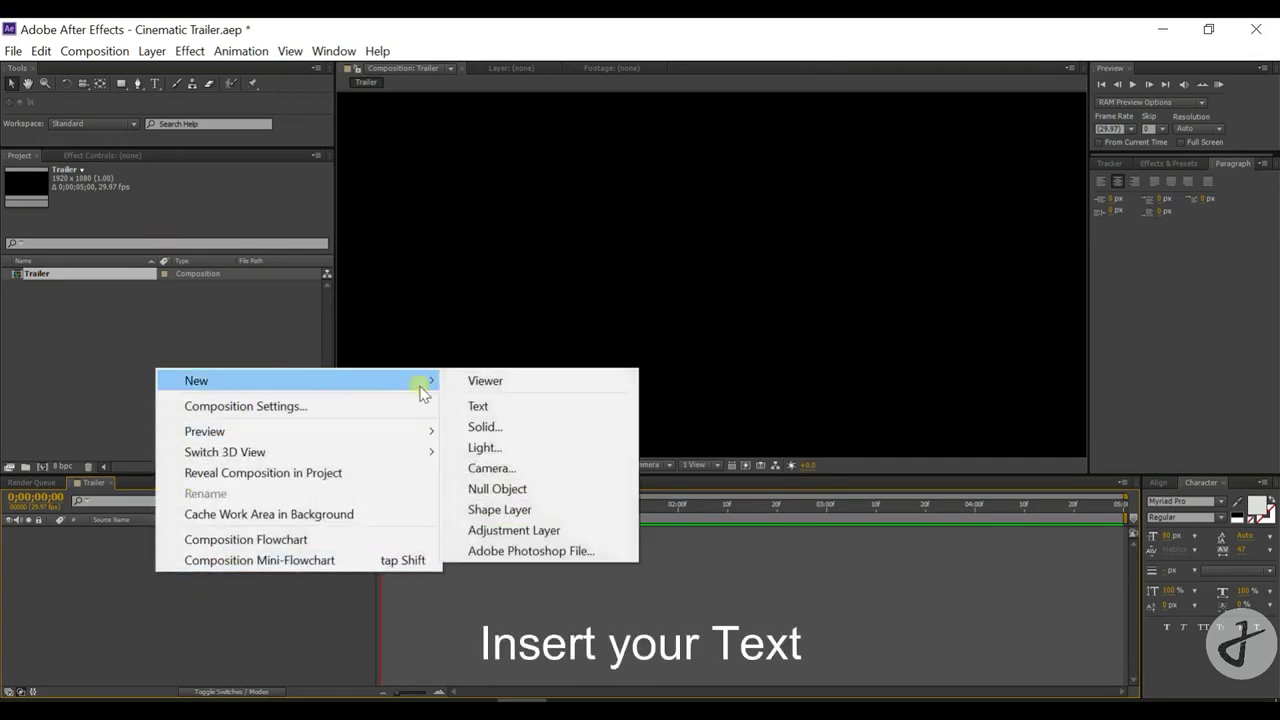
{"action": "left_click", "coordinate": [478, 408]}
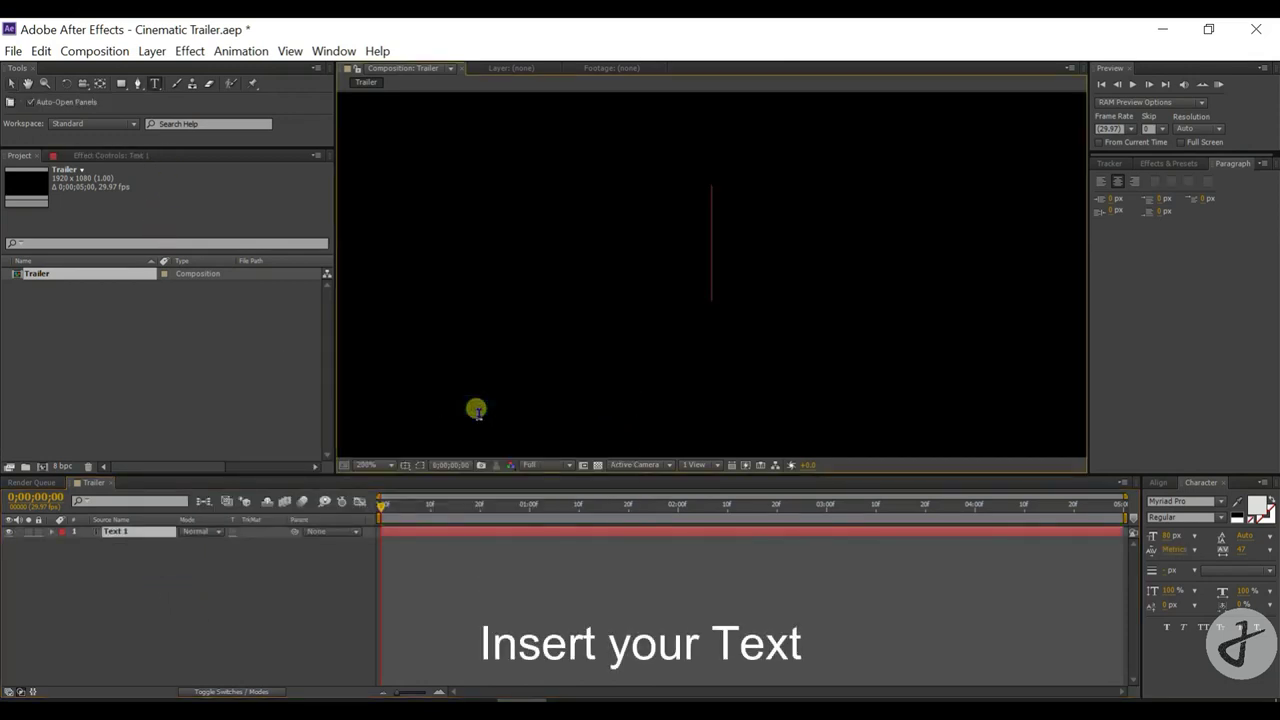
{"action": "type", "text": "T"}
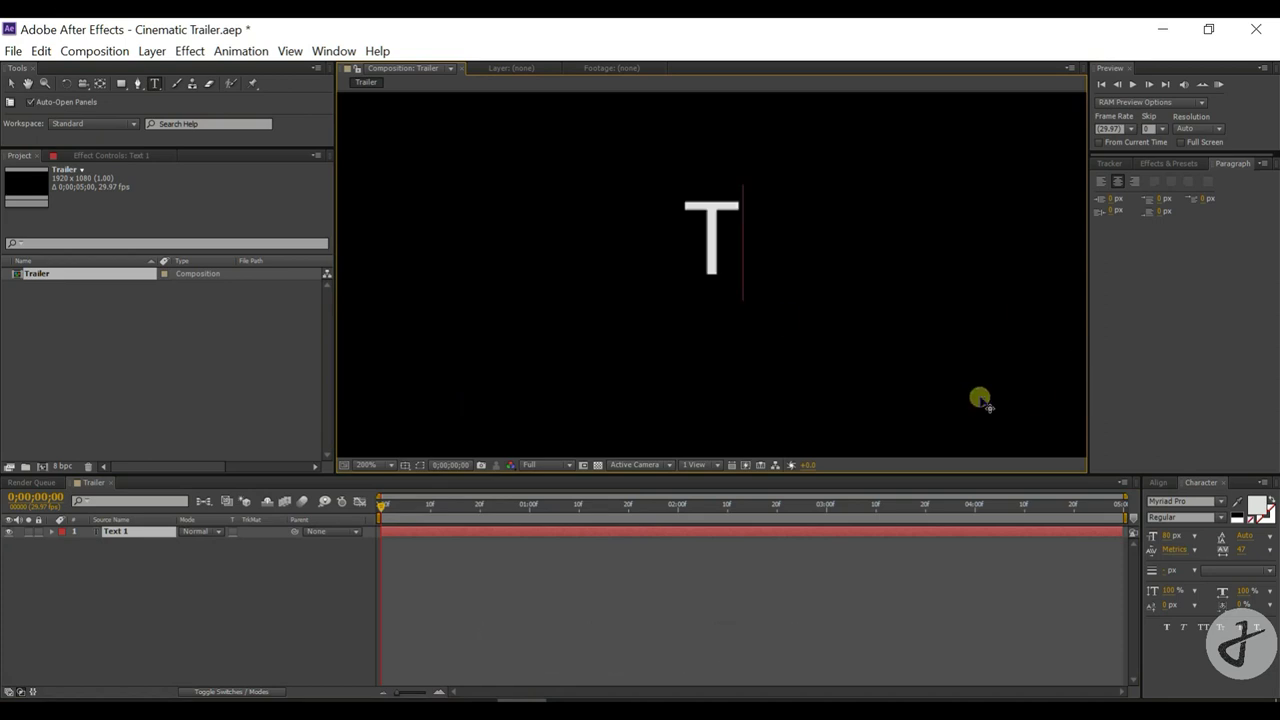
{"action": "type", "text": "RANSFORMERS"}
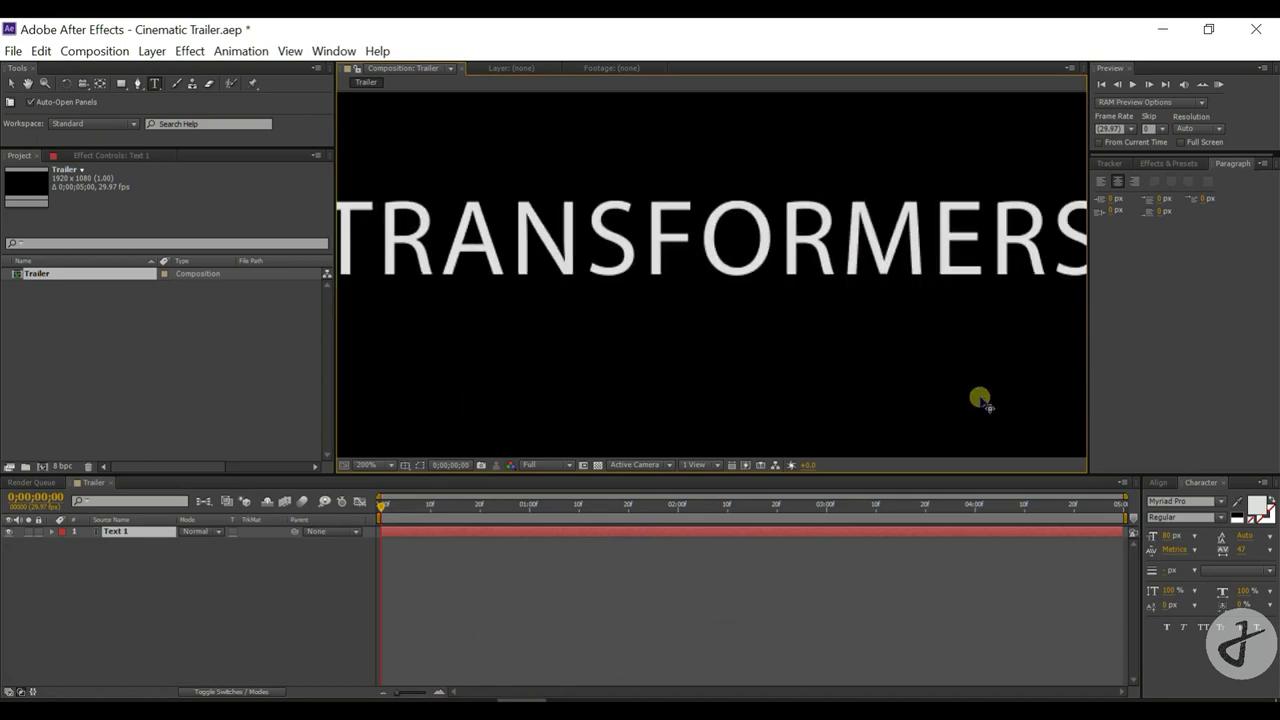
{"action": "left_click", "coordinate": [12, 82]}
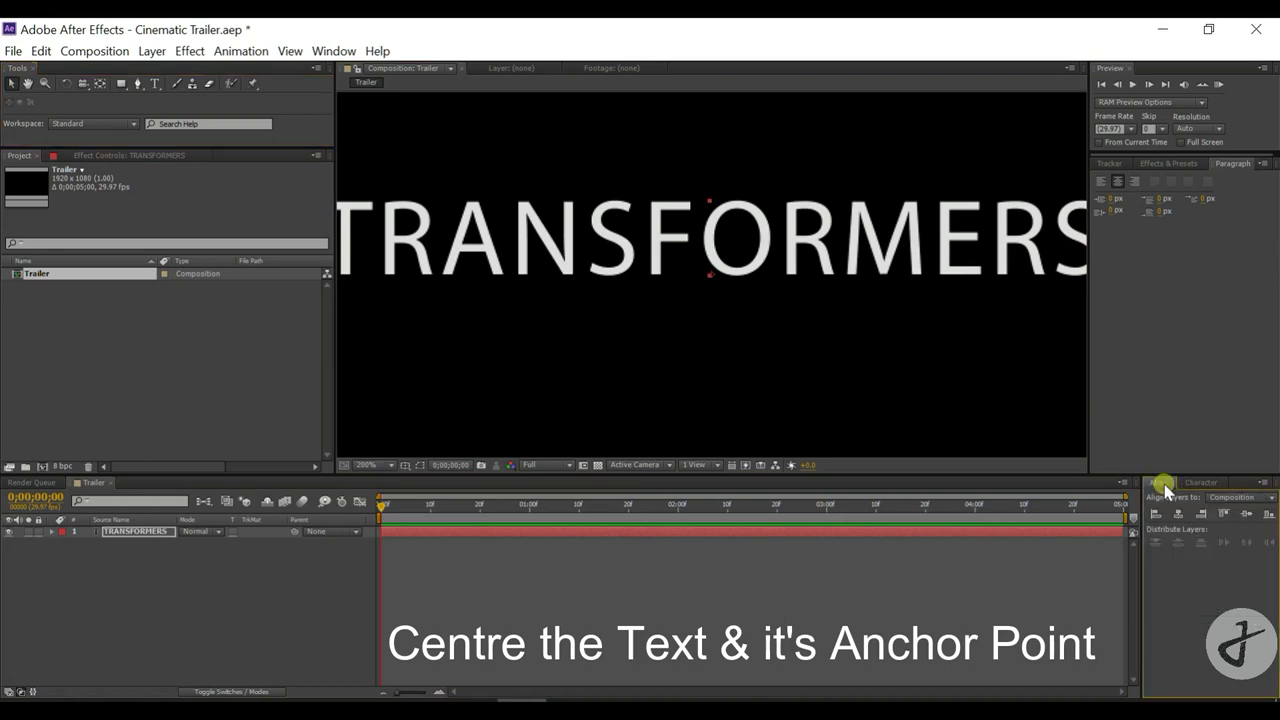
{"action": "left_click", "coordinate": [1203, 484]}
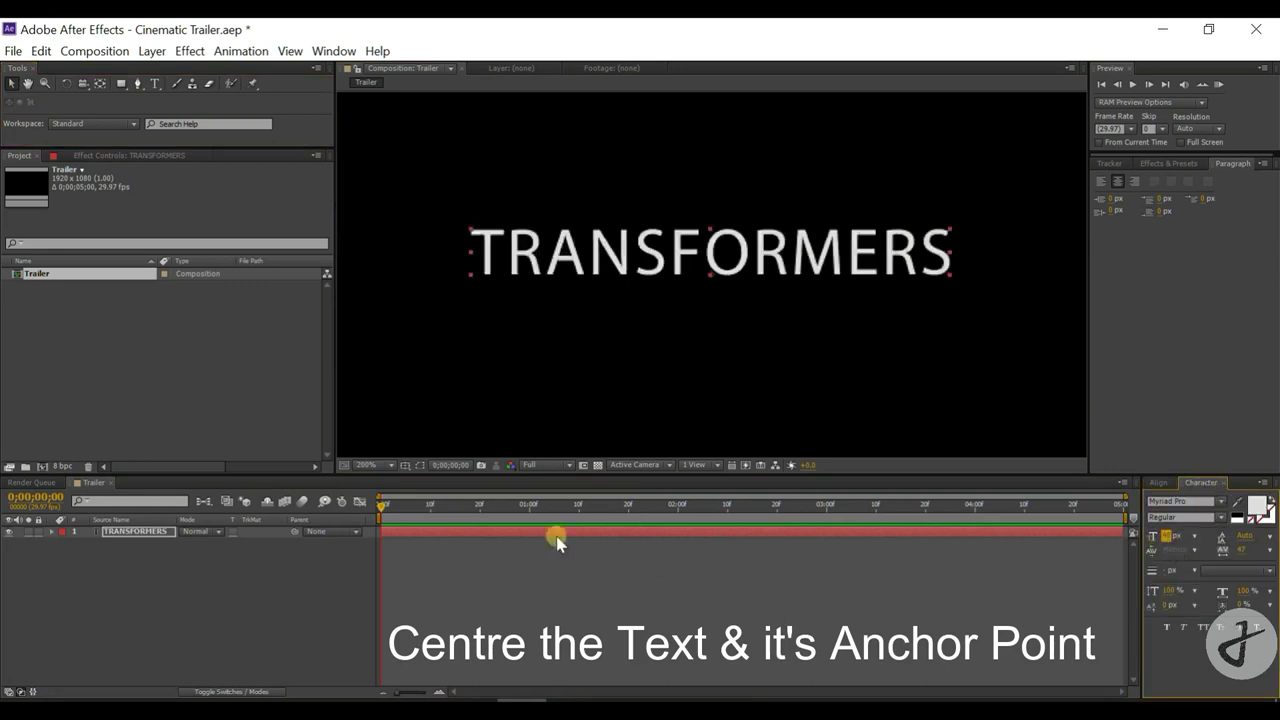
Fit the frame in view, enlarge the title's font, and centre it in the composition
{"action": "left_click", "coordinate": [368, 465]}
{"action": "left_click", "coordinate": [430, 128]}
{"action": "left_click_drag", "start_coordinate": [1168, 540], "coordinate": [1216, 538]}
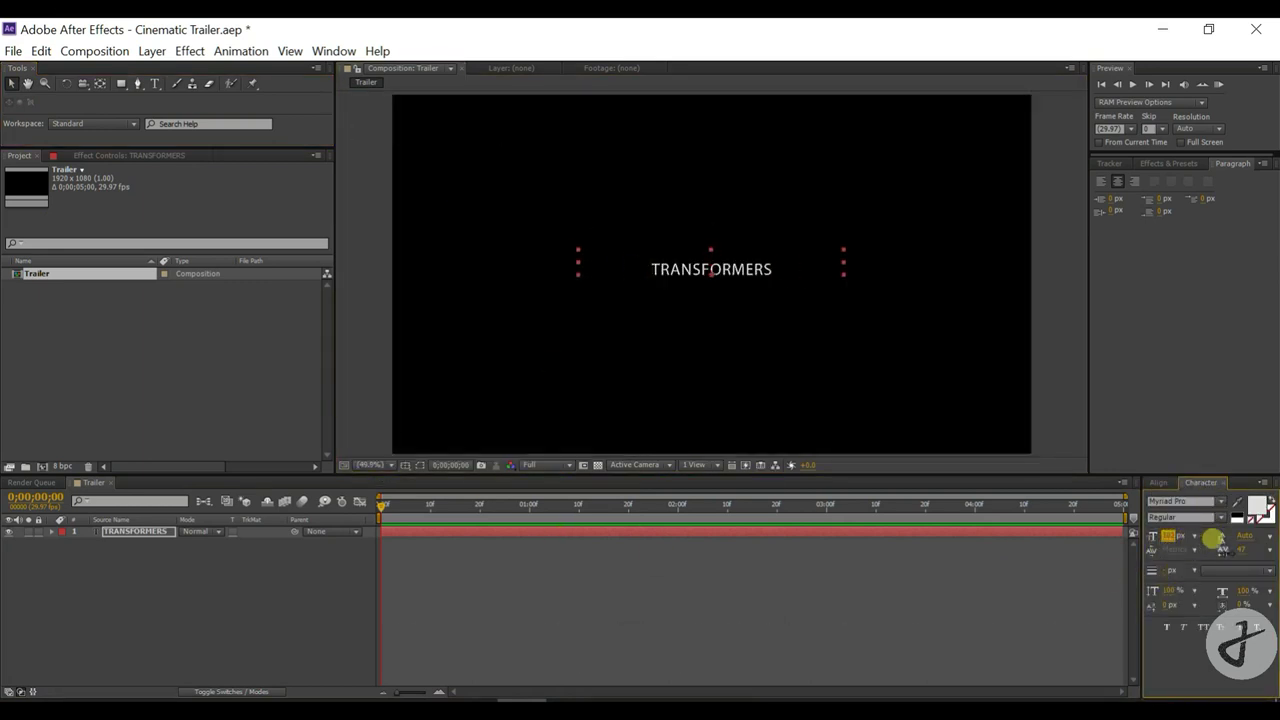
{"action": "left_click", "coordinate": [1160, 483]}
{"action": "left_click", "coordinate": [1246, 514]}
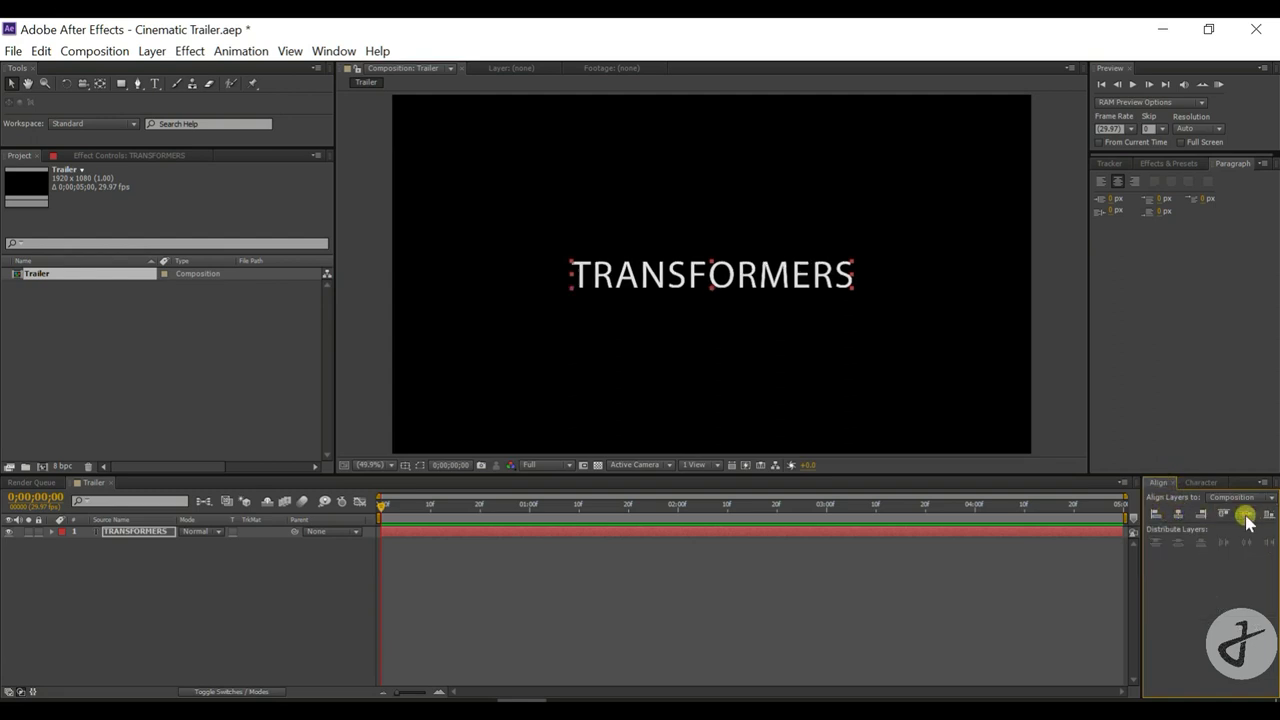
{"action": "left_click", "coordinate": [1114, 183]}
Centre the title's anchor point using the anchor point mover panel
{"action": "left_click", "coordinate": [333, 51]}
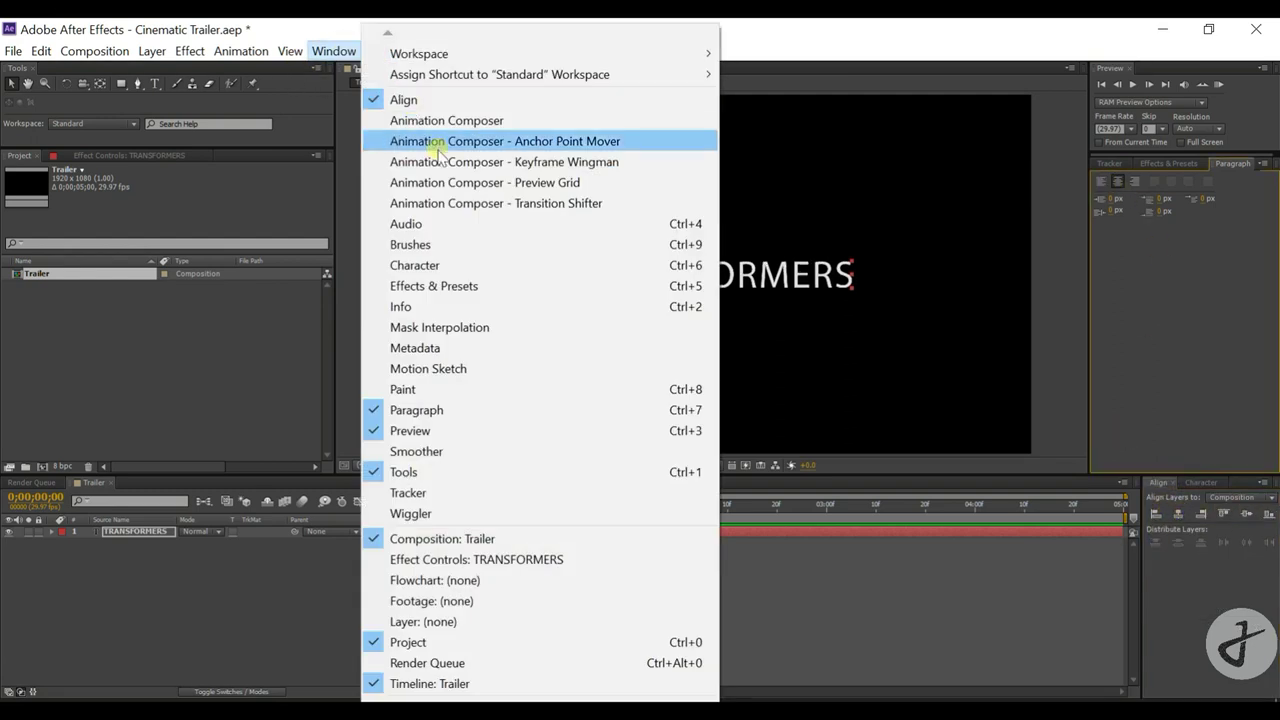
{"action": "left_click", "coordinate": [544, 145]}
{"action": "left_click", "coordinate": [1124, 314]}
{"action": "left_click", "coordinate": [1163, 253]}
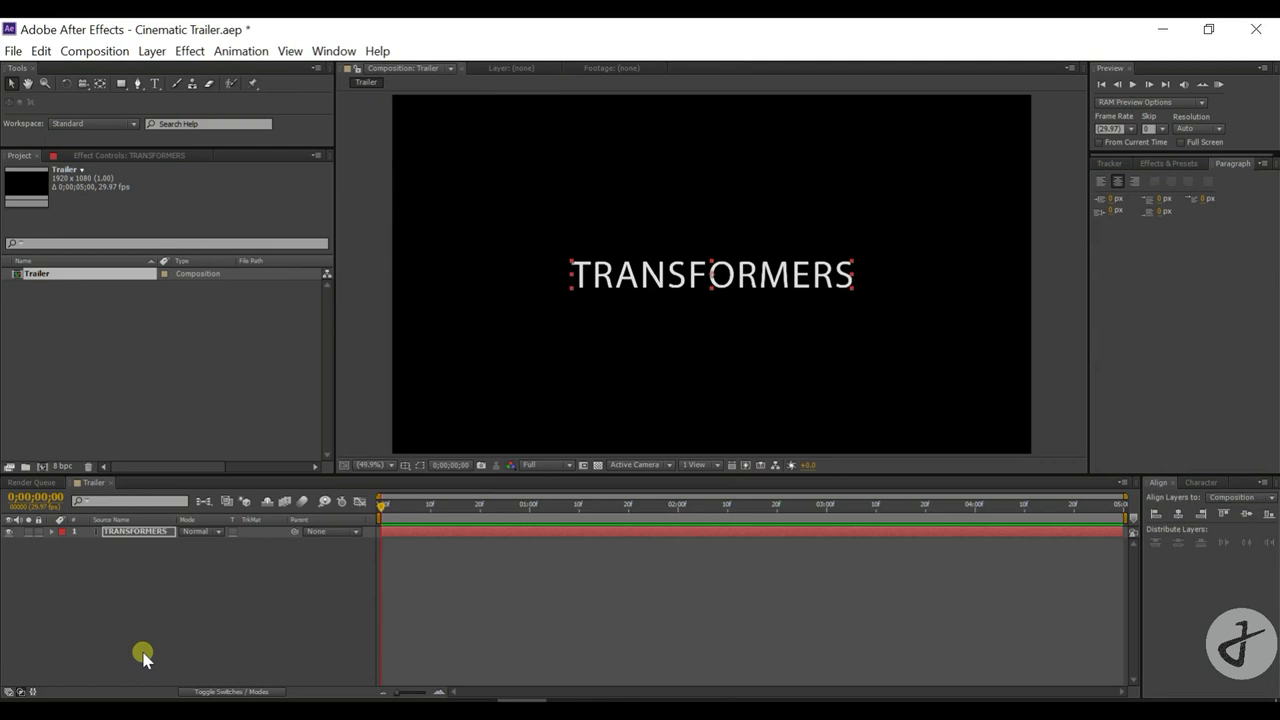
Add a Gradient Overlay layer style to the TRANSFORMERS layer and edit its gradient
{"action": "left_click", "coordinate": [140, 533]}
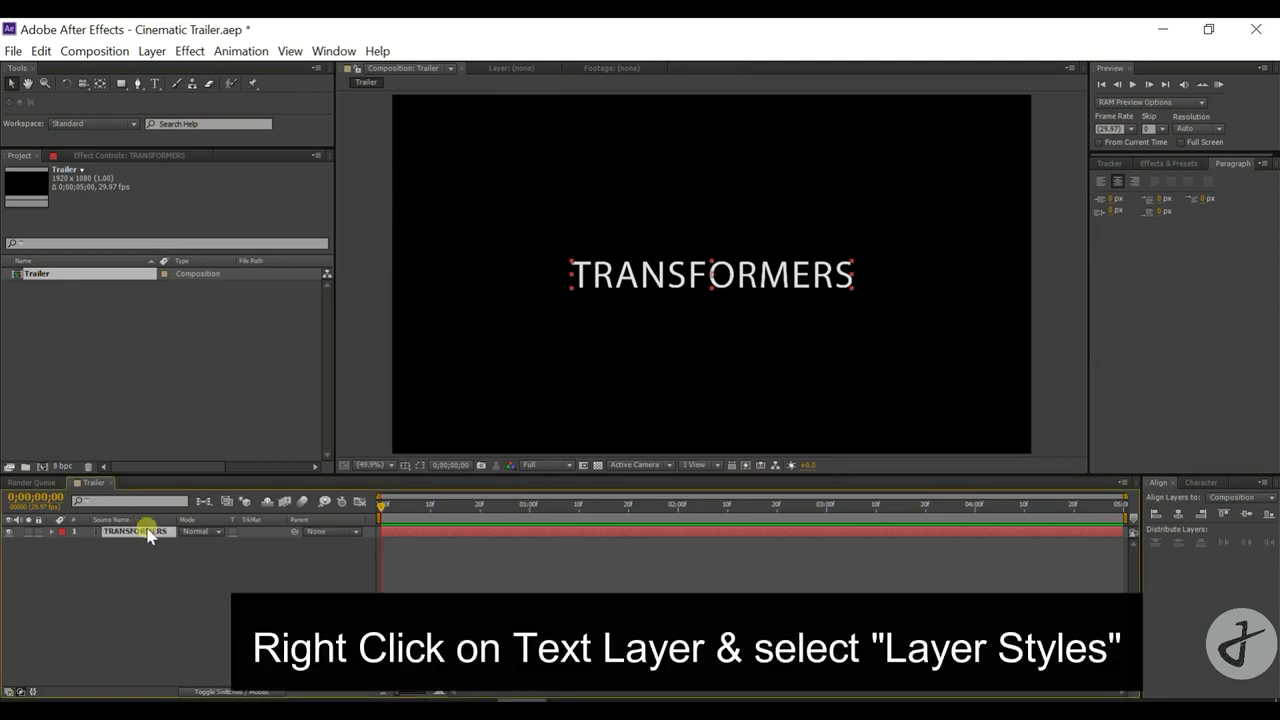
{"action": "right_click", "coordinate": [152, 537]}
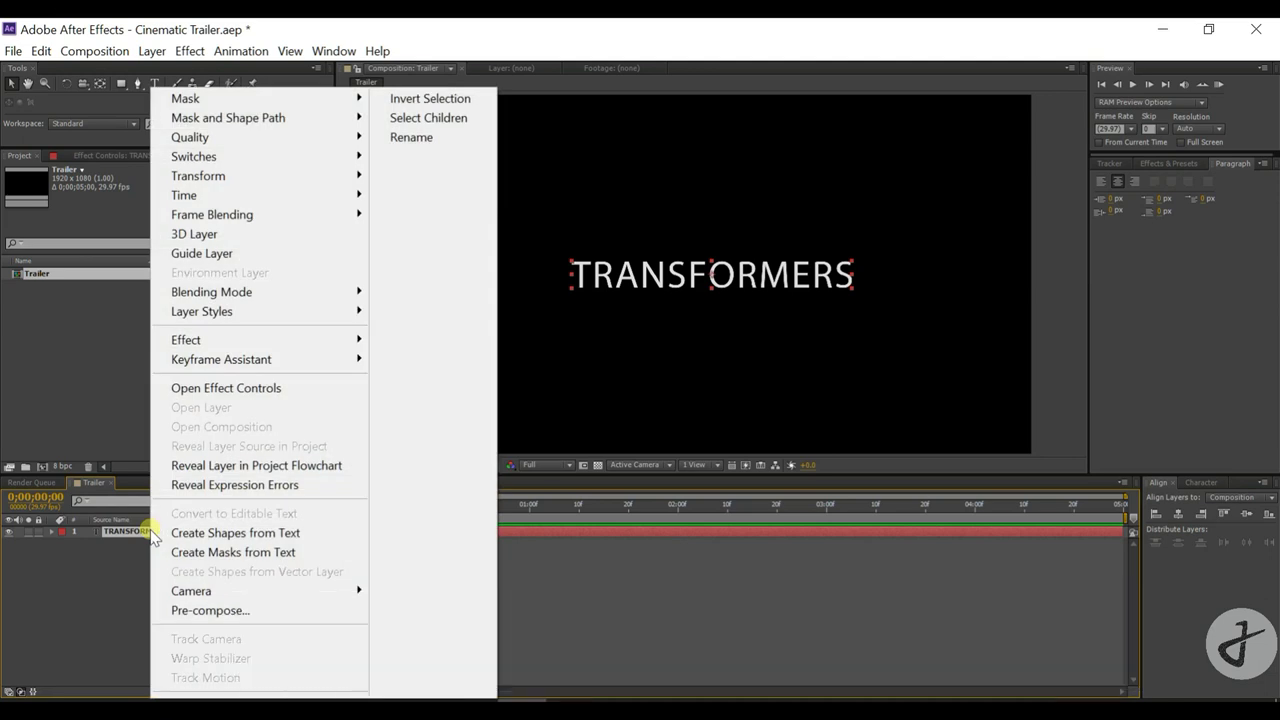
{"action": "mouse_move", "coordinate": [290, 311]}
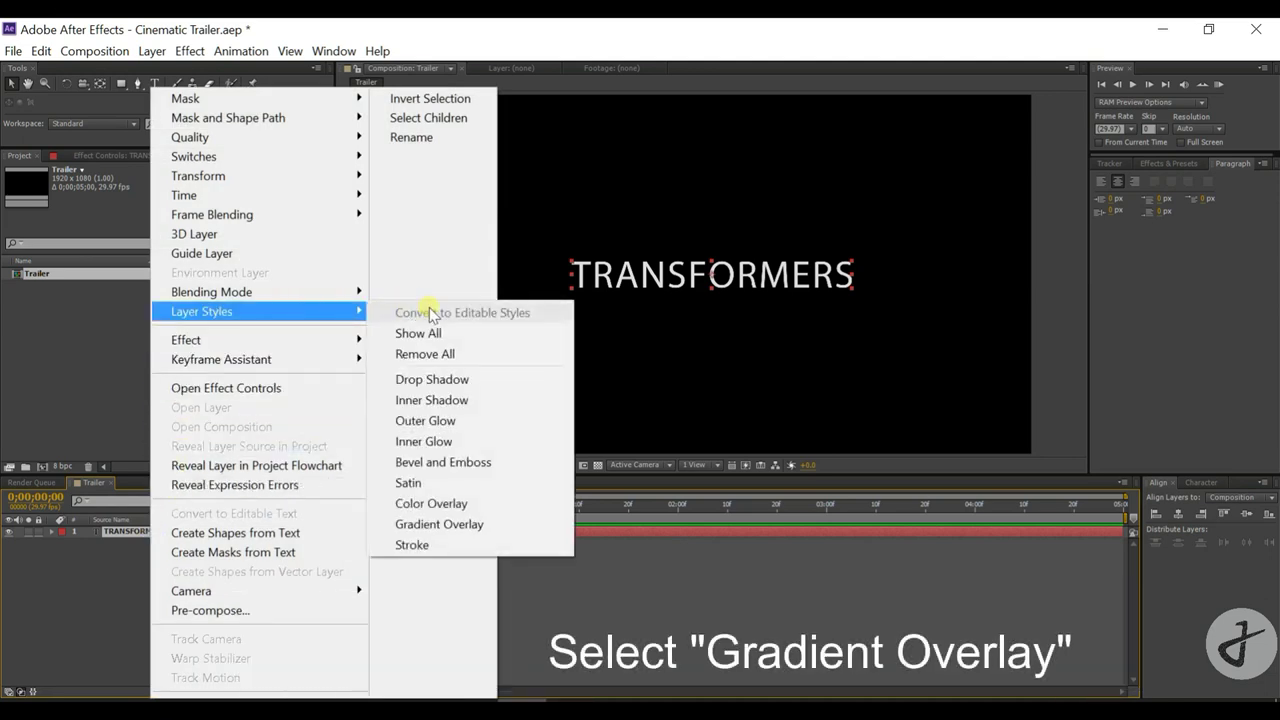
{"action": "left_click", "coordinate": [478, 524]}
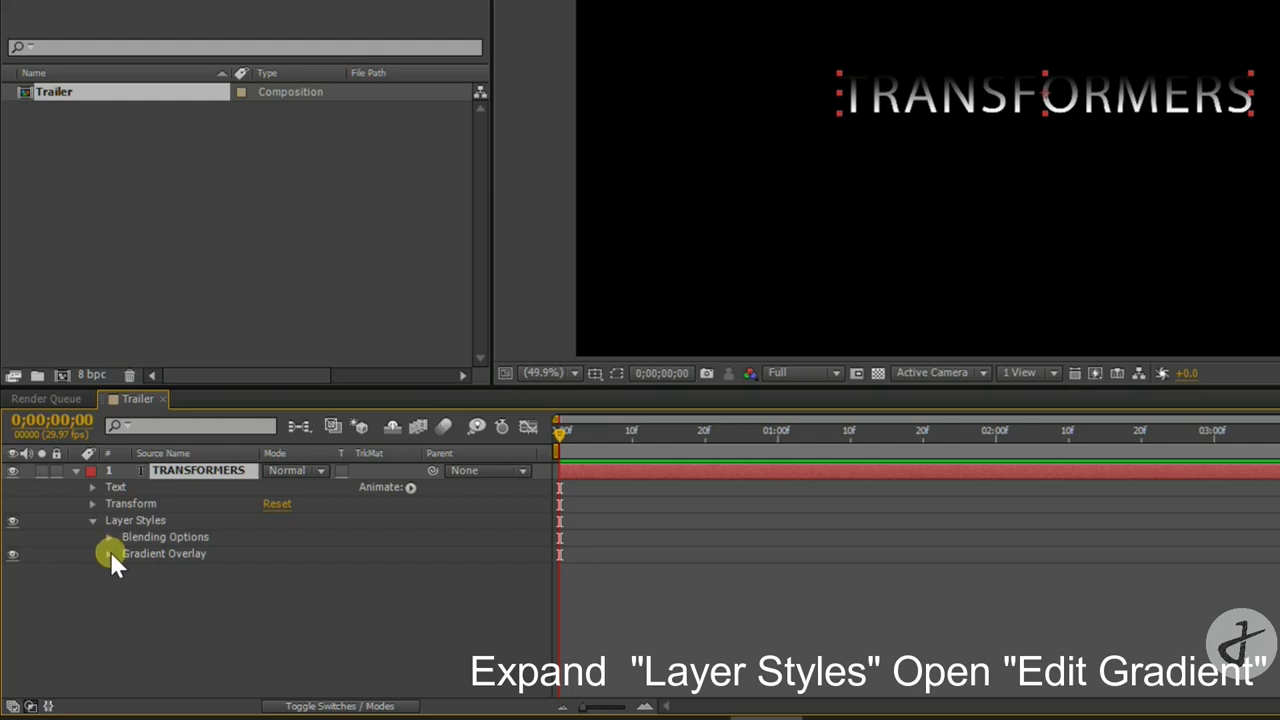
{"action": "left_click", "coordinate": [110, 553]}
{"action": "left_click", "coordinate": [300, 572]}
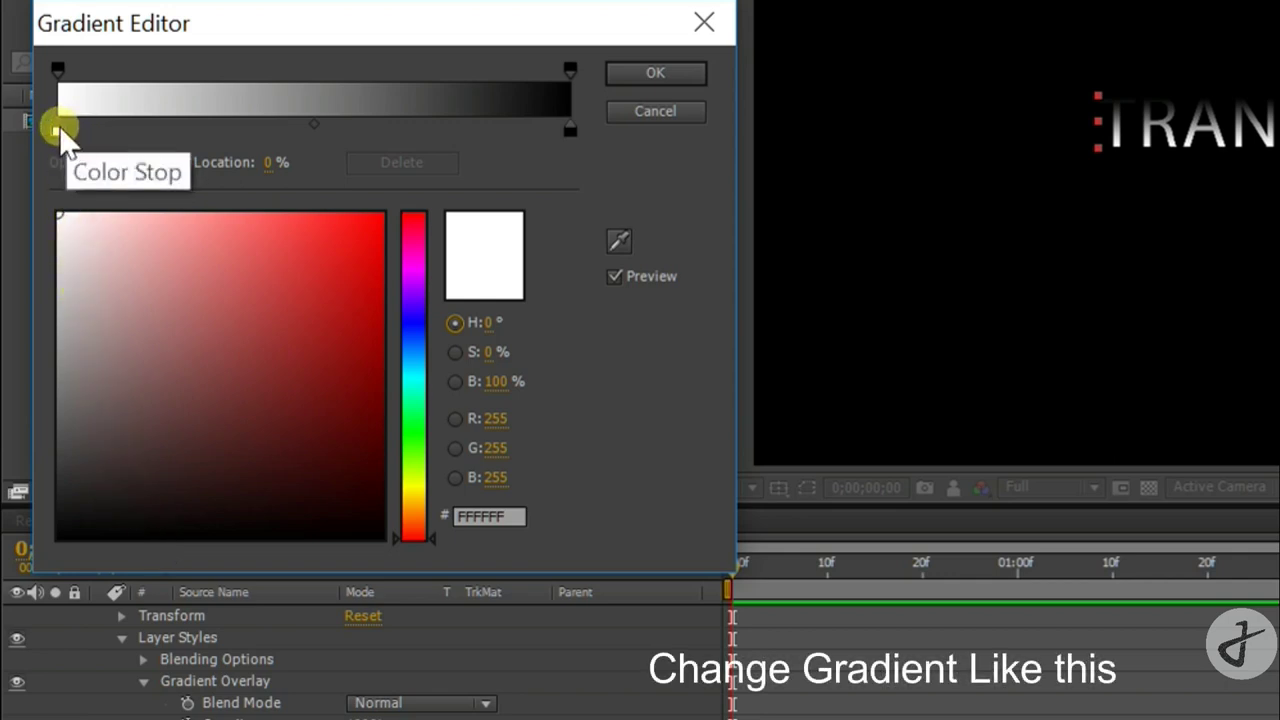
Set the gradient stops to dark grey 363636, white at 25.5%, and dark grey 323232
{"action": "left_click", "coordinate": [60, 358]}
{"action": "left_click_drag", "start_coordinate": [67, 387], "coordinate": [58, 469]}
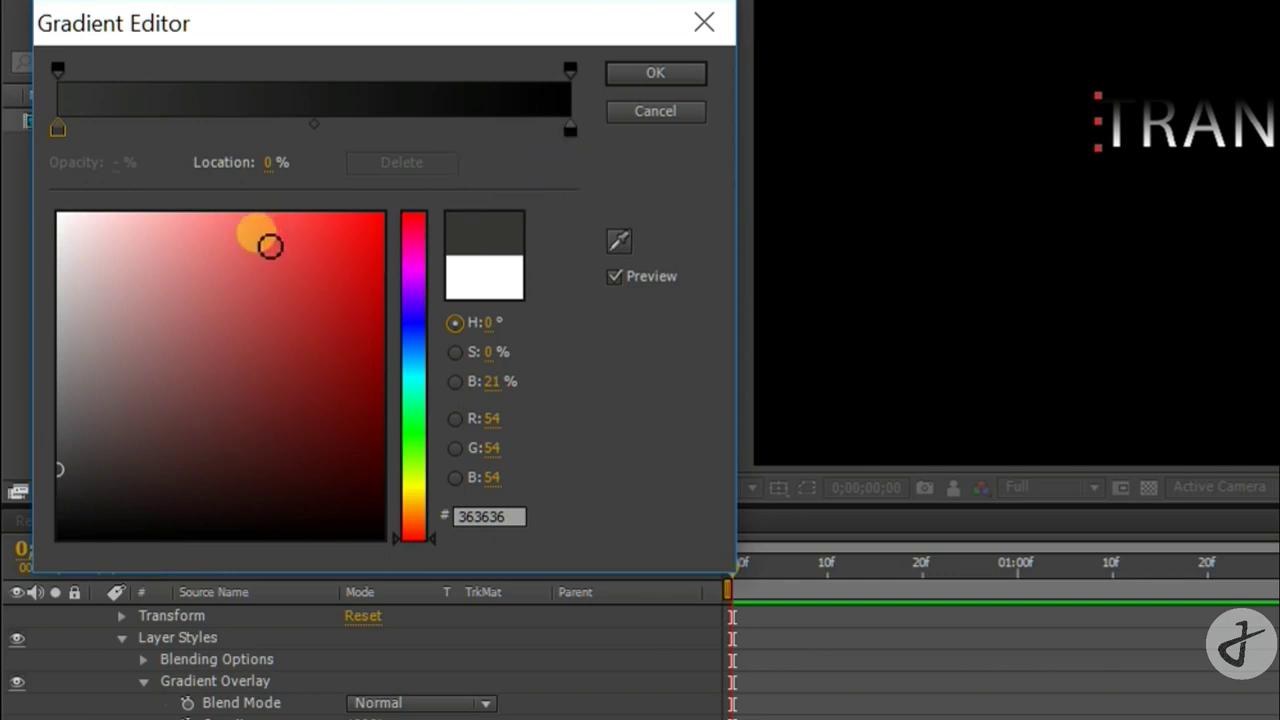
{"action": "left_click", "coordinate": [188, 130]}
{"action": "left_click_drag", "start_coordinate": [134, 306], "coordinate": [58, 212]}
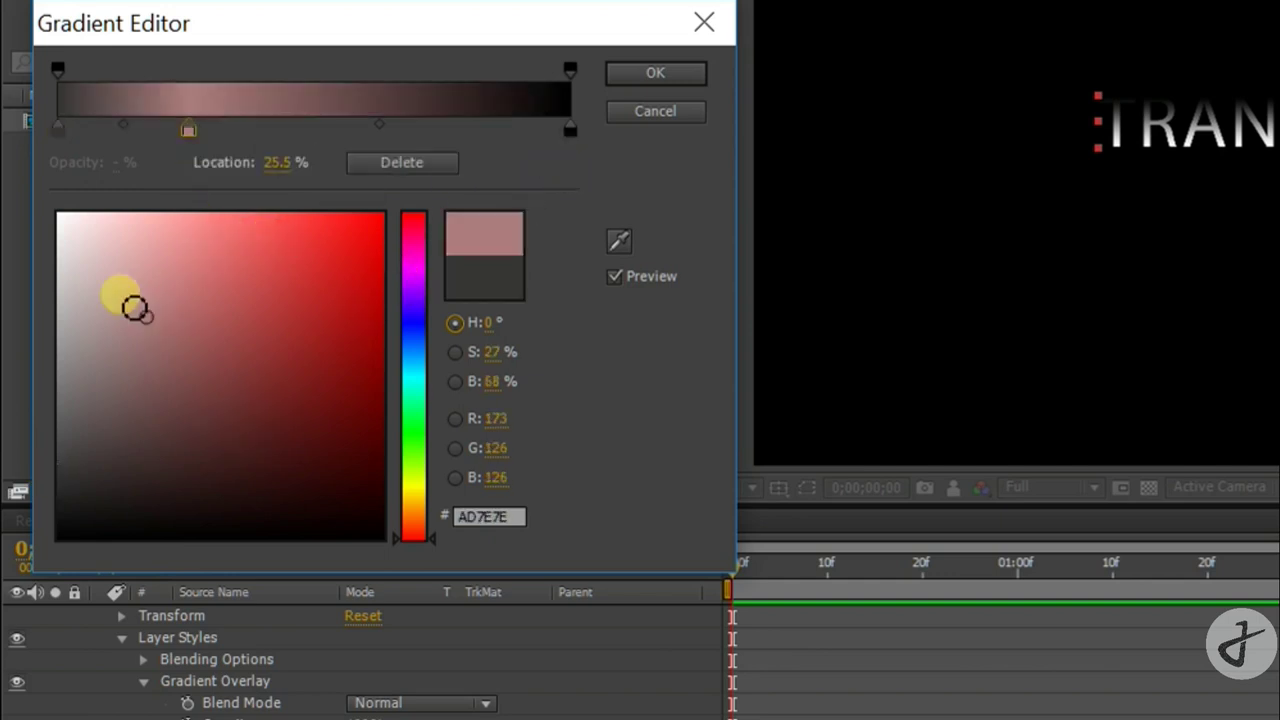
{"action": "left_click", "coordinate": [570, 130]}
{"action": "left_click_drag", "start_coordinate": [94, 285], "coordinate": [369, 506]}
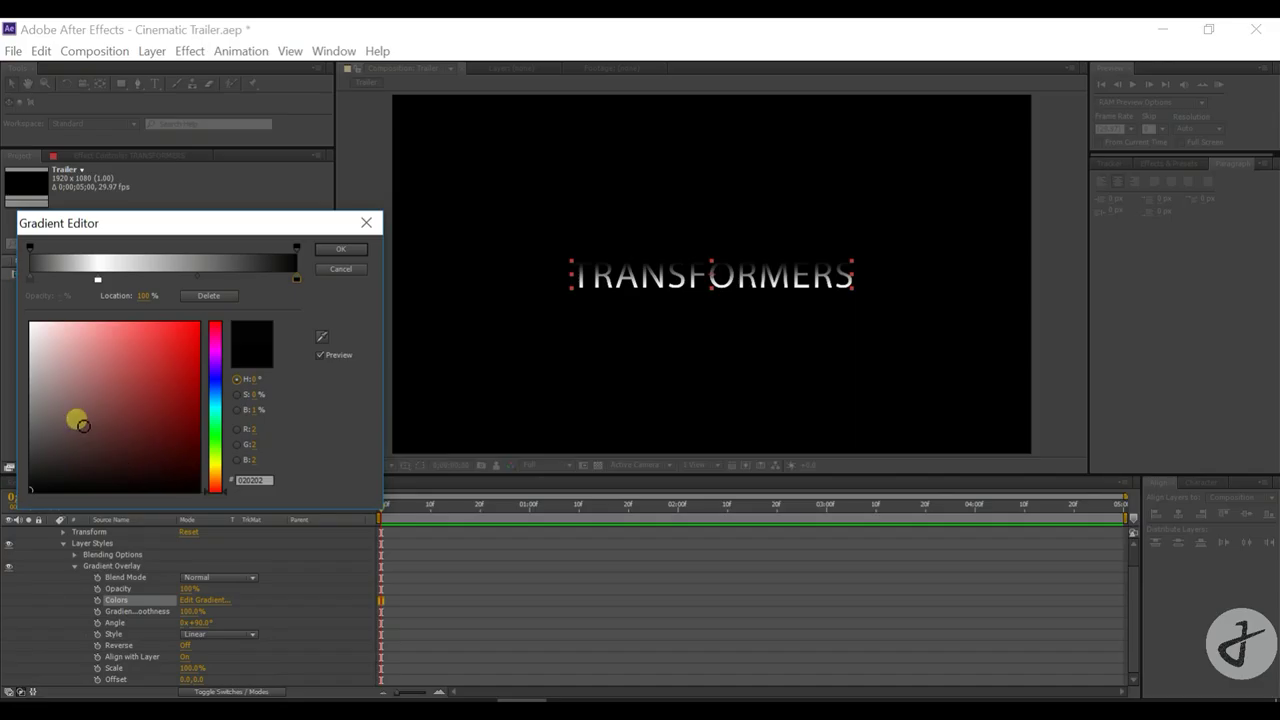
{"action": "left_click_drag", "start_coordinate": [37, 366], "coordinate": [35, 456]}
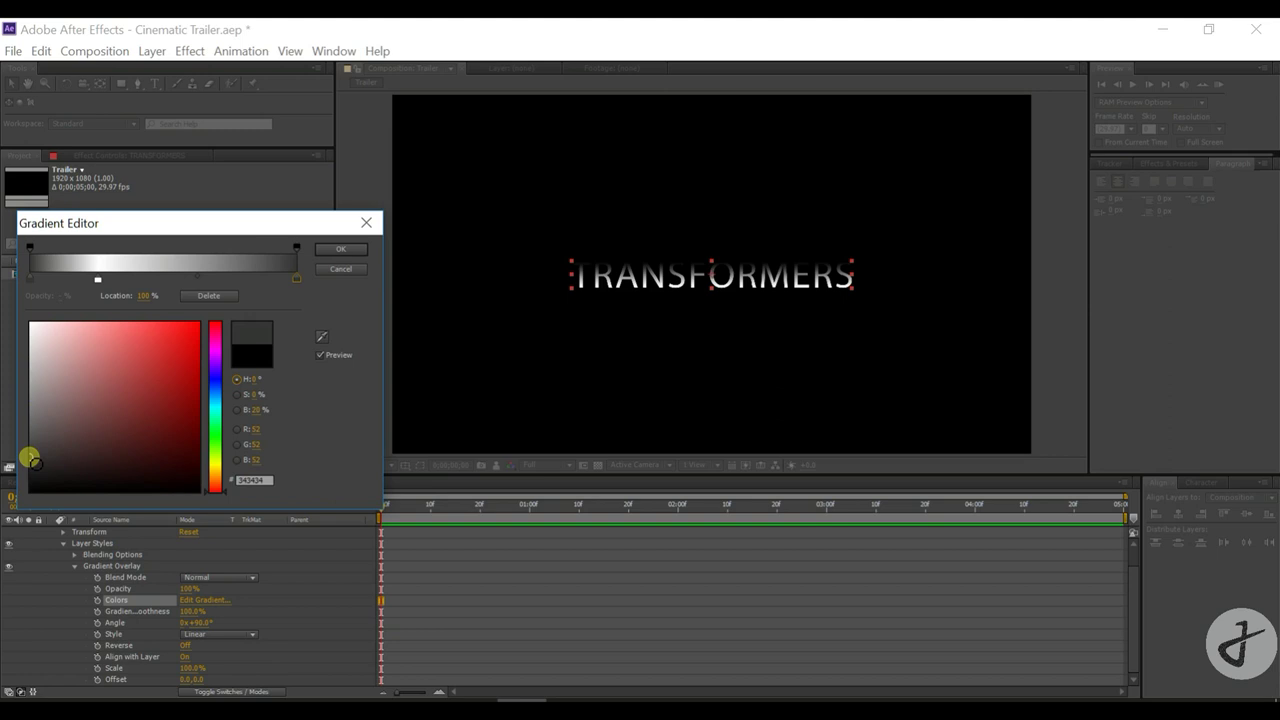
{"action": "left_click_drag", "start_coordinate": [30, 466], "coordinate": [30, 459]}
{"action": "left_click", "coordinate": [330, 250]}
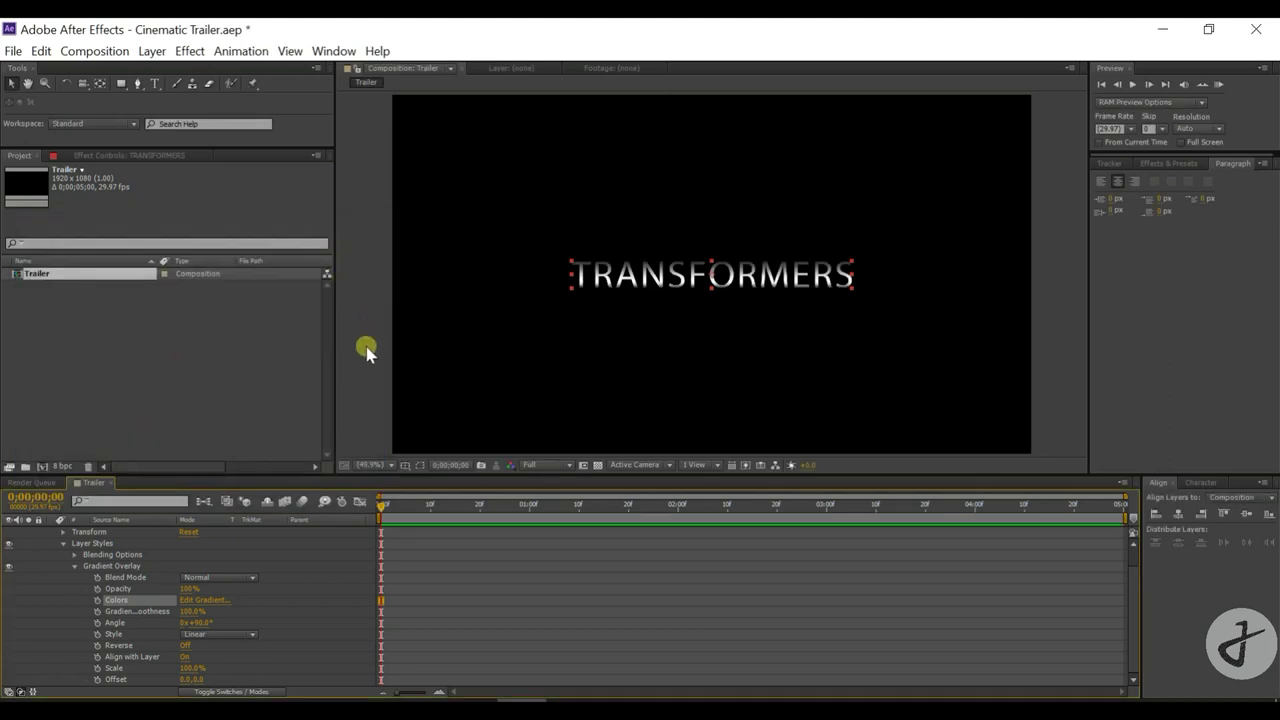
Add a Tracking animator and keyframe Tracking Amount at -10 at the start
{"action": "left_click", "coordinate": [64, 549]}
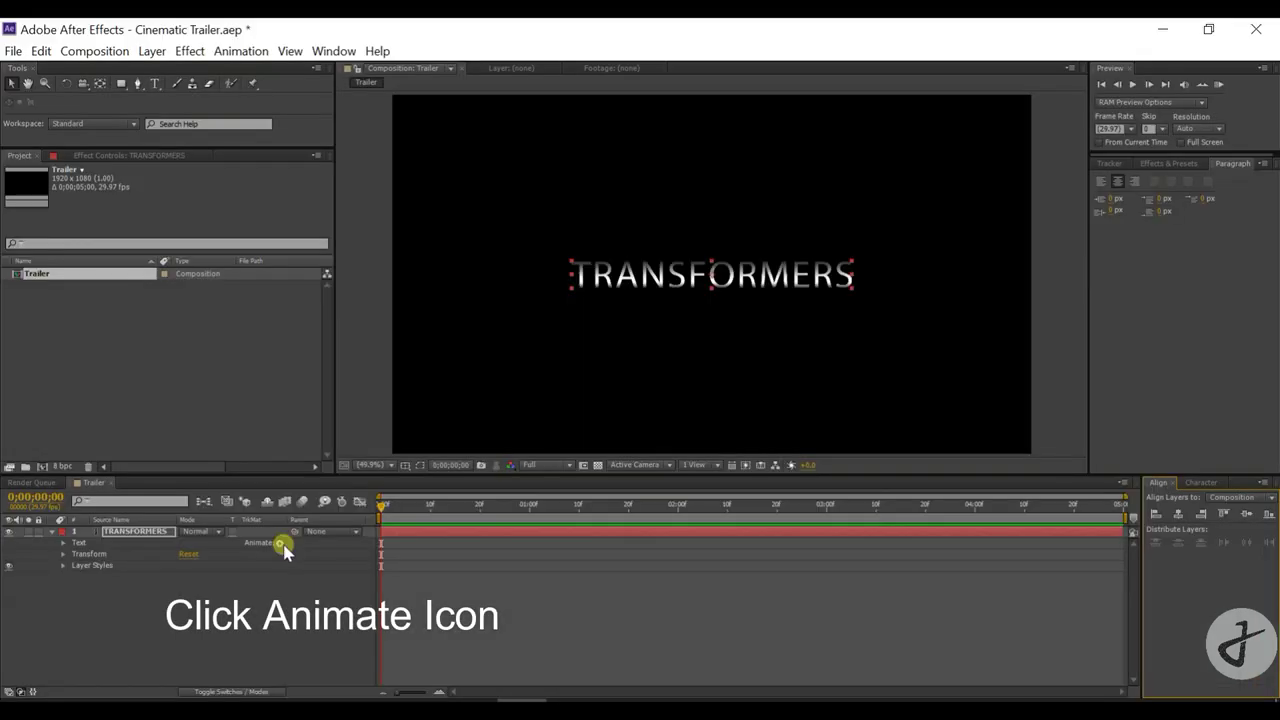
{"action": "left_click", "coordinate": [281, 544]}
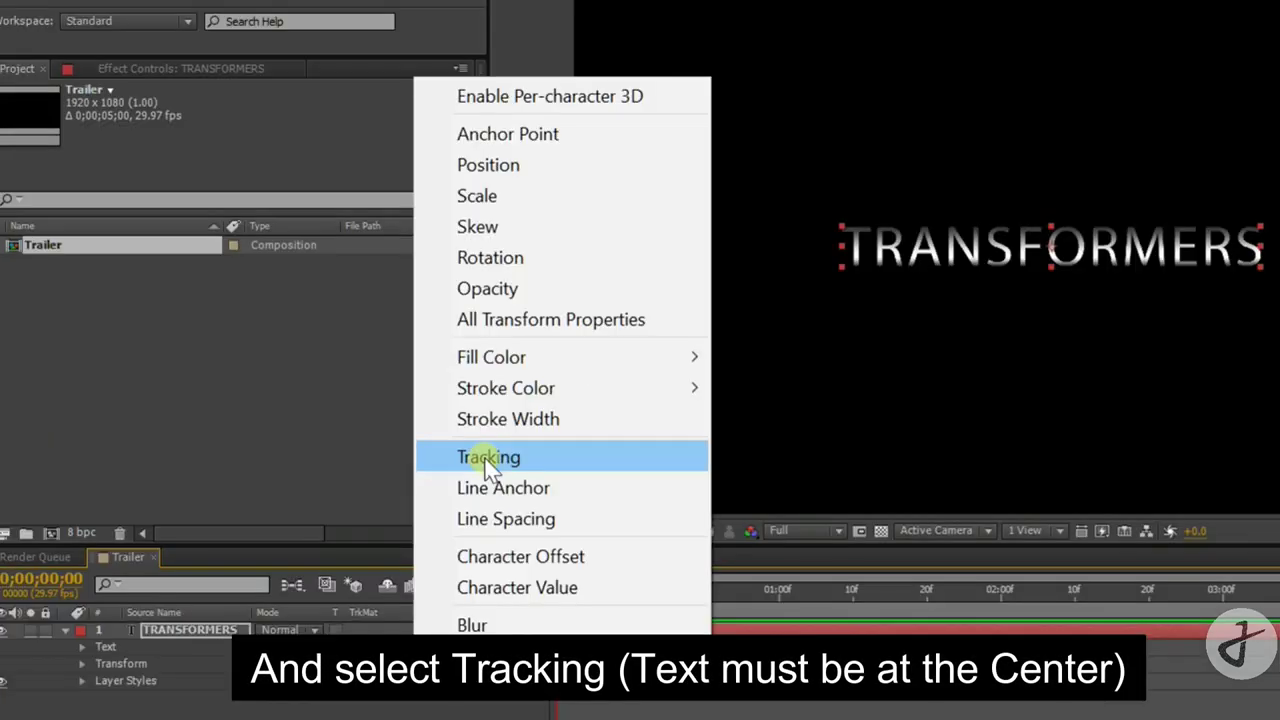
{"action": "left_click", "coordinate": [486, 460]}
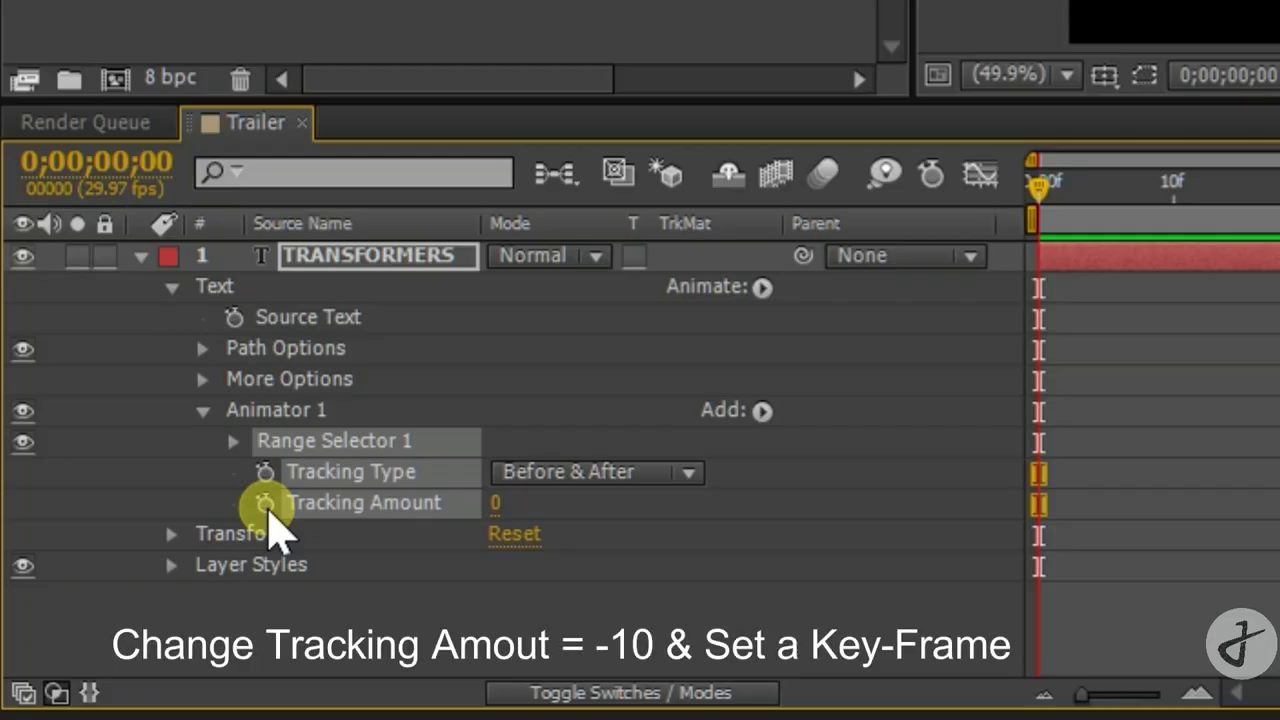
{"action": "left_click", "coordinate": [265, 505]}
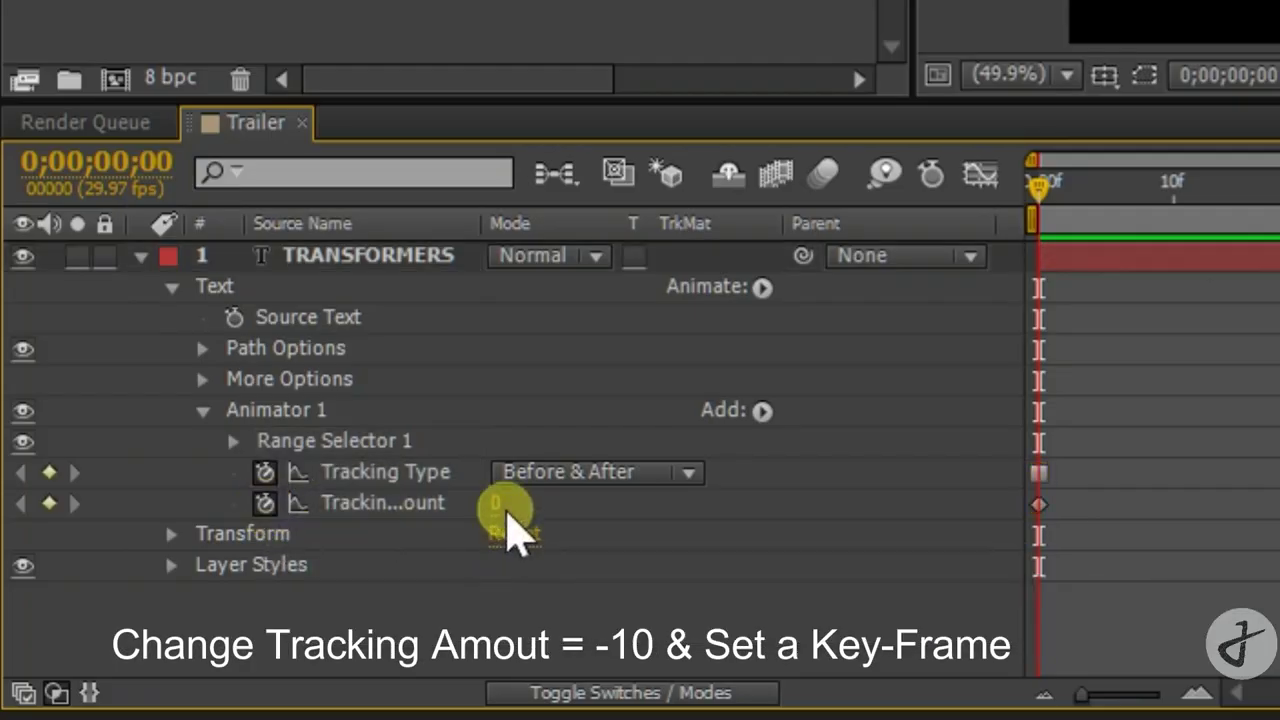
{"action": "left_click", "coordinate": [500, 505]}
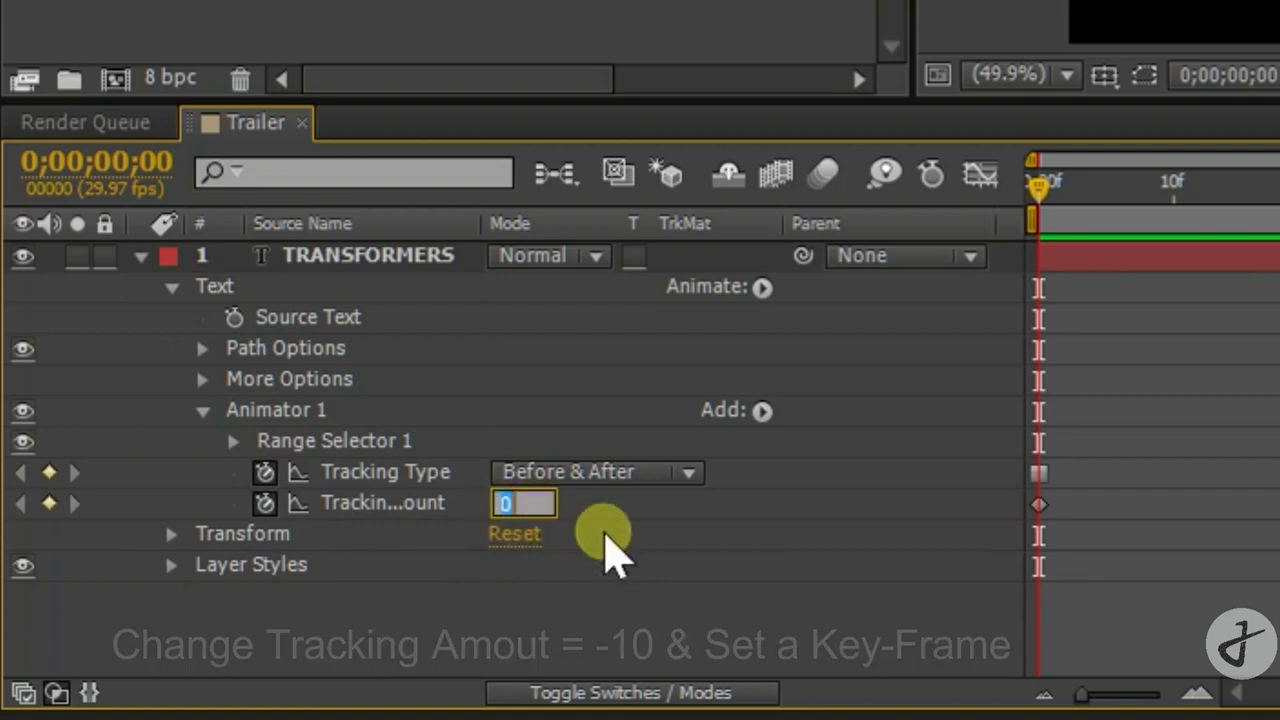
{"action": "type", "text": "-1"}
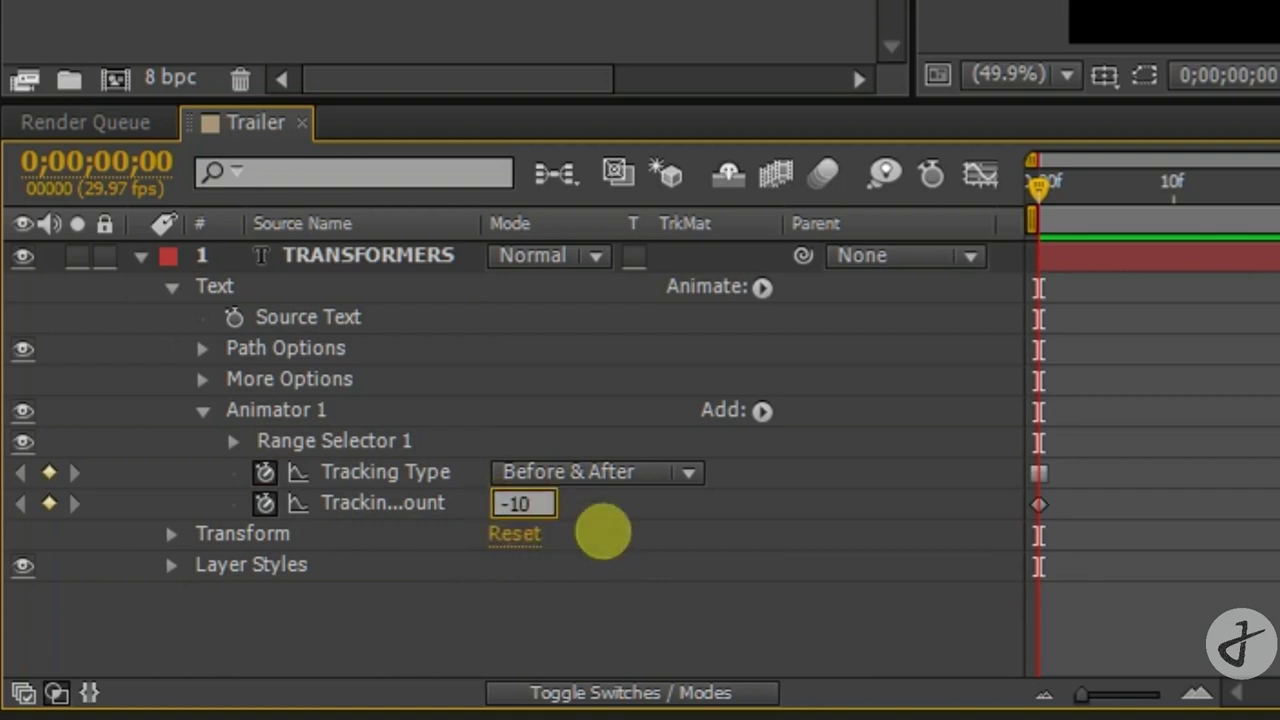
{"action": "key", "text": "Return"}
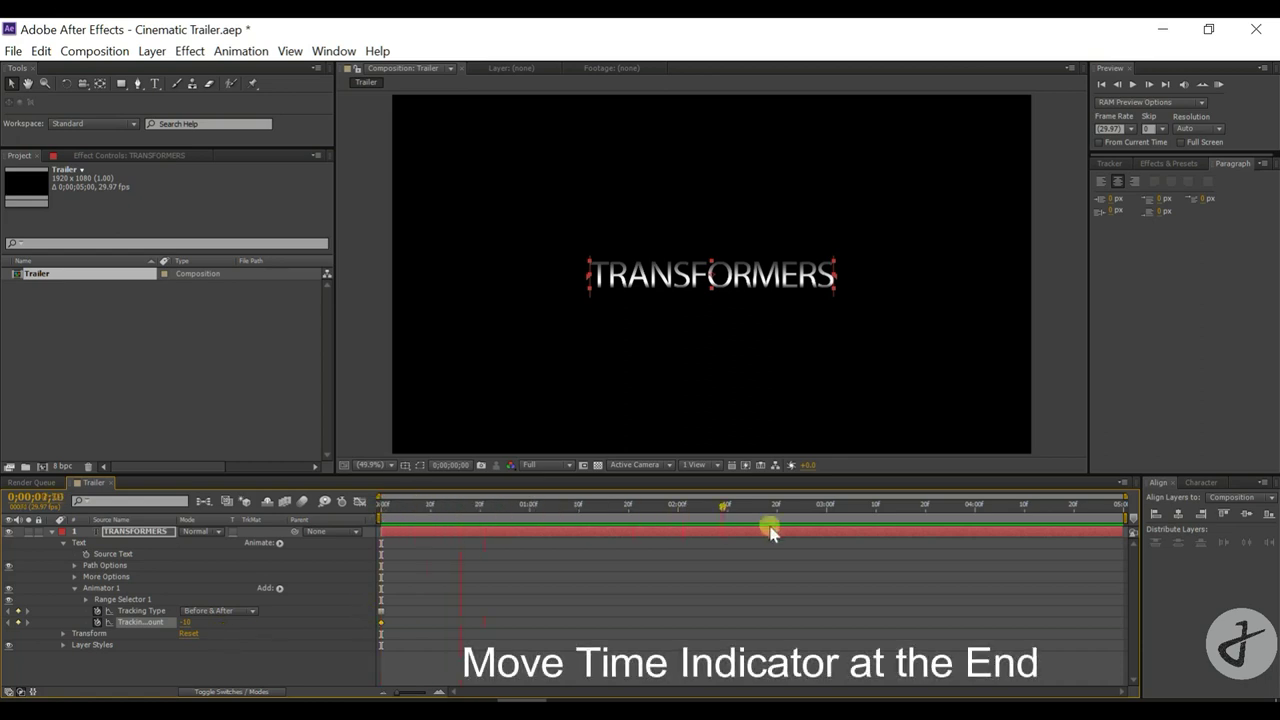
At the final frame, change the Tracking Amount keyframe value to 10
{"action": "left_click_drag", "start_coordinate": [381, 510], "coordinate": [1137, 565]}
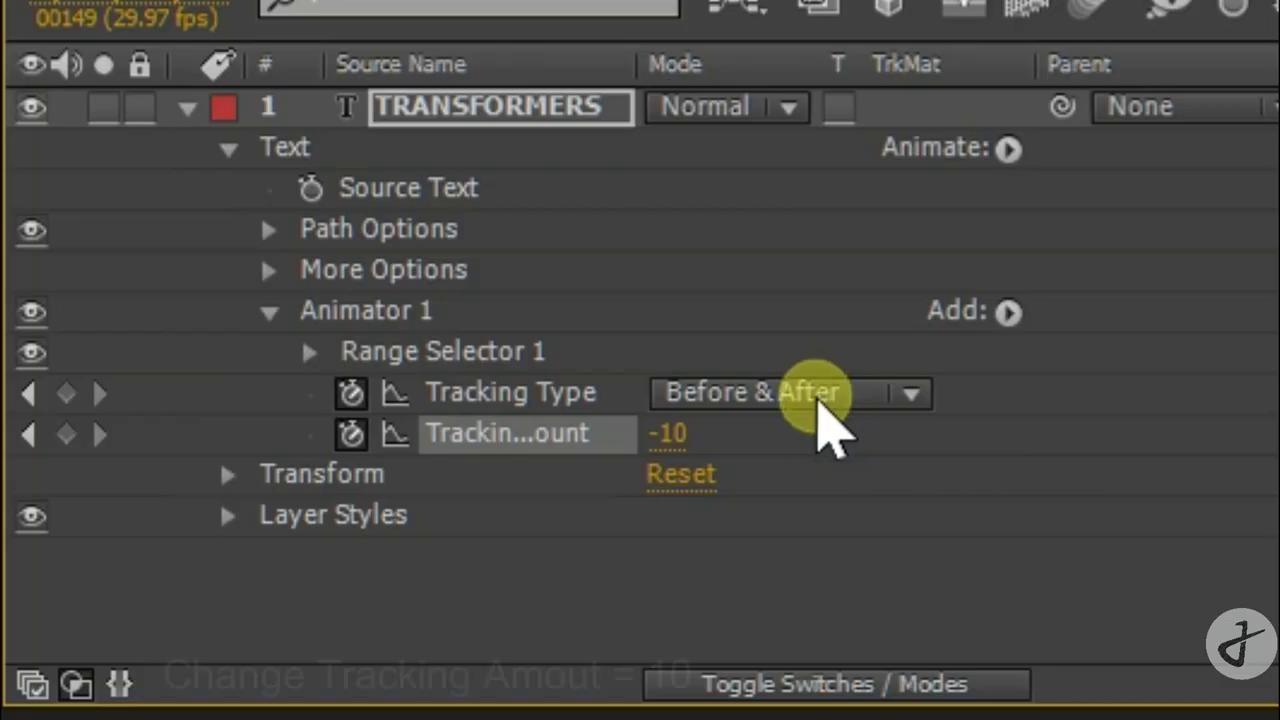
{"action": "left_click", "coordinate": [690, 433]}
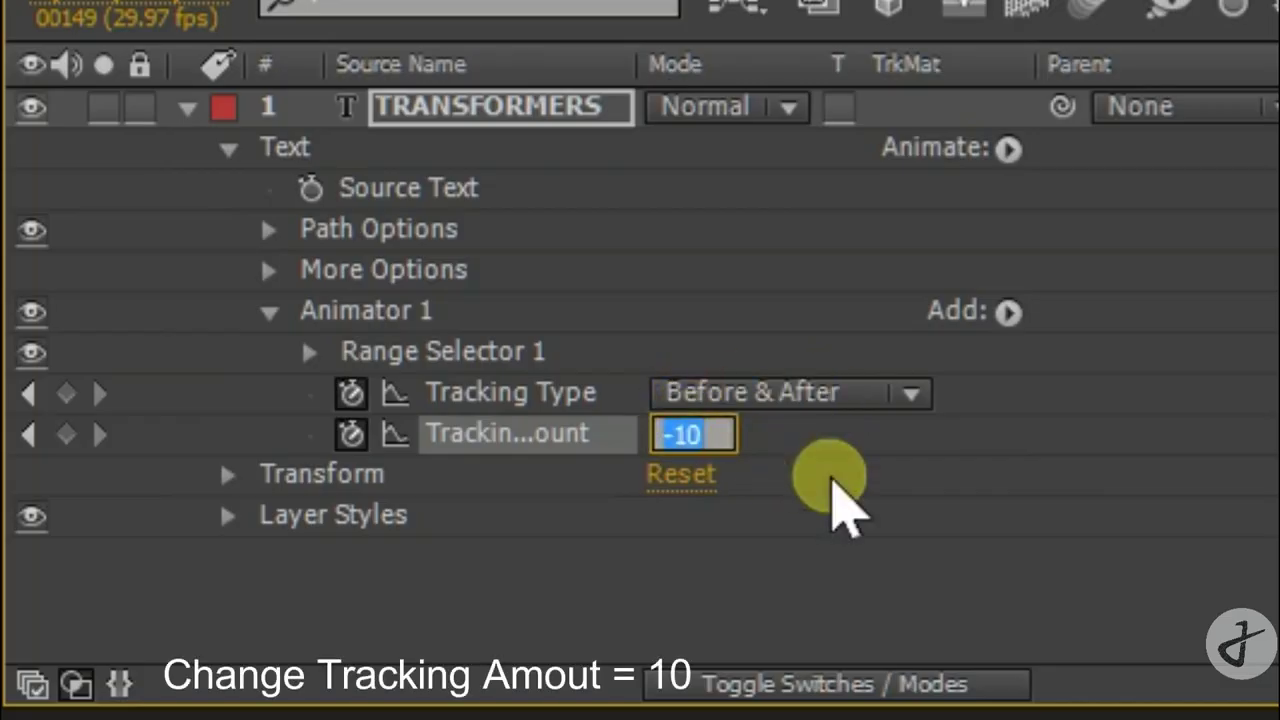
{"action": "key", "text": "BackSpace"}
{"action": "type", "text": "10"}
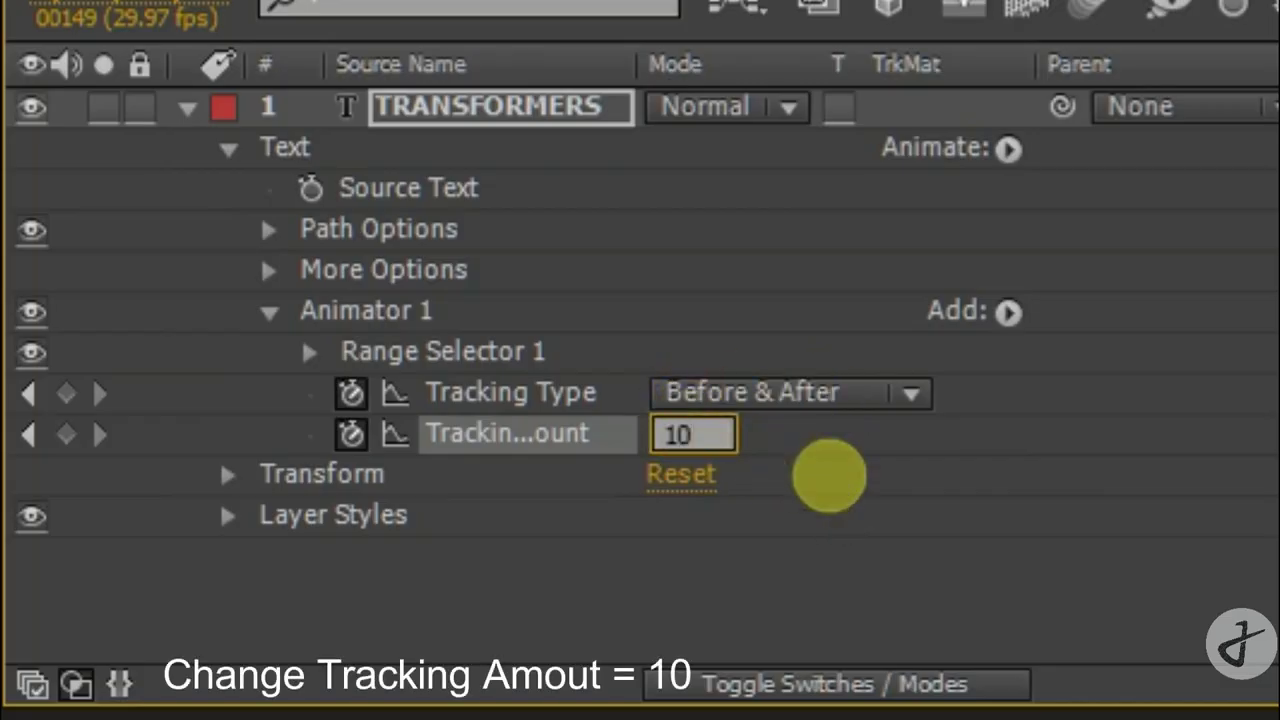
{"action": "key", "text": "Return"}
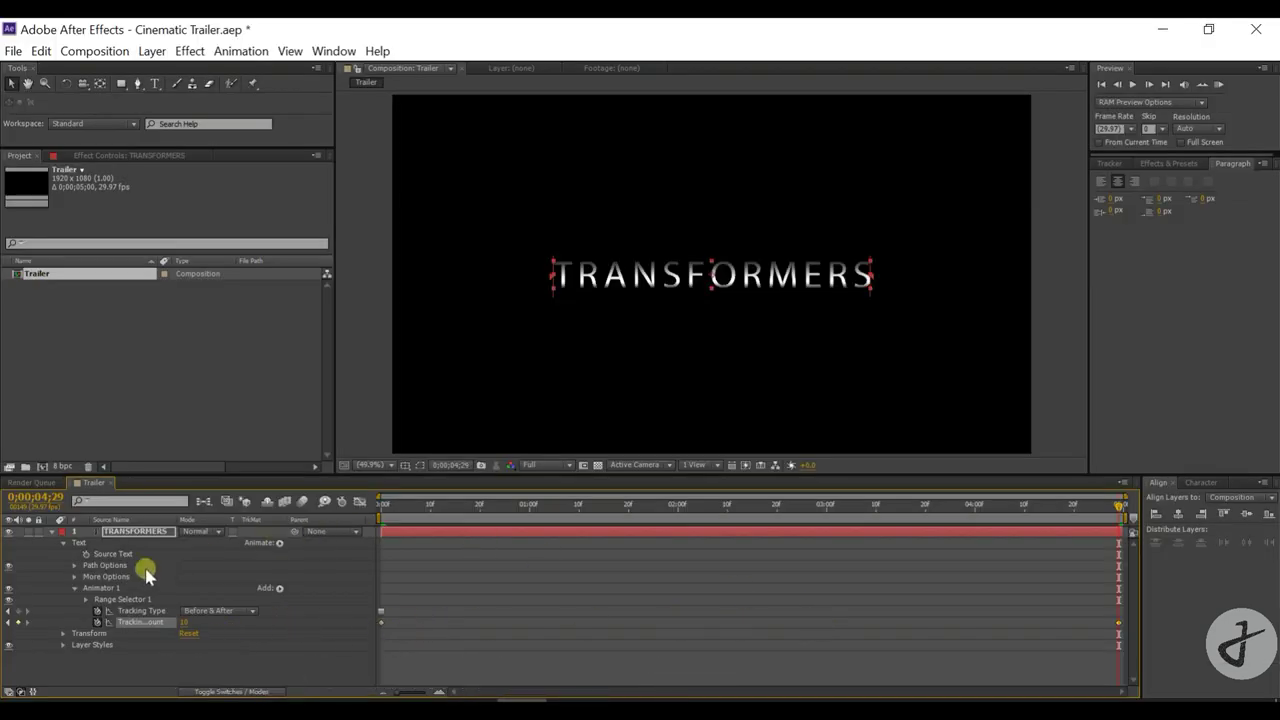
Apply Easy Ease In to the last Tracking Amount keyframe
{"action": "left_click", "coordinate": [64, 545]}
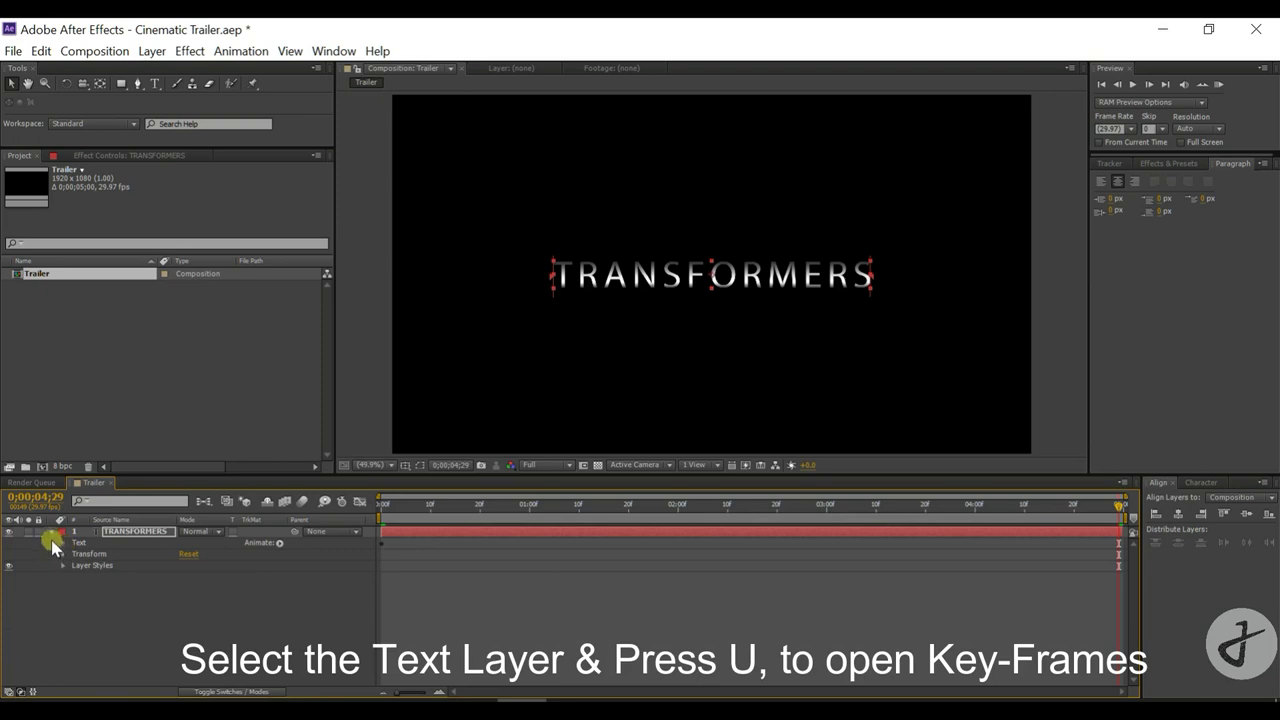
{"action": "left_click", "coordinate": [51, 533]}
{"action": "left_click", "coordinate": [148, 532]}
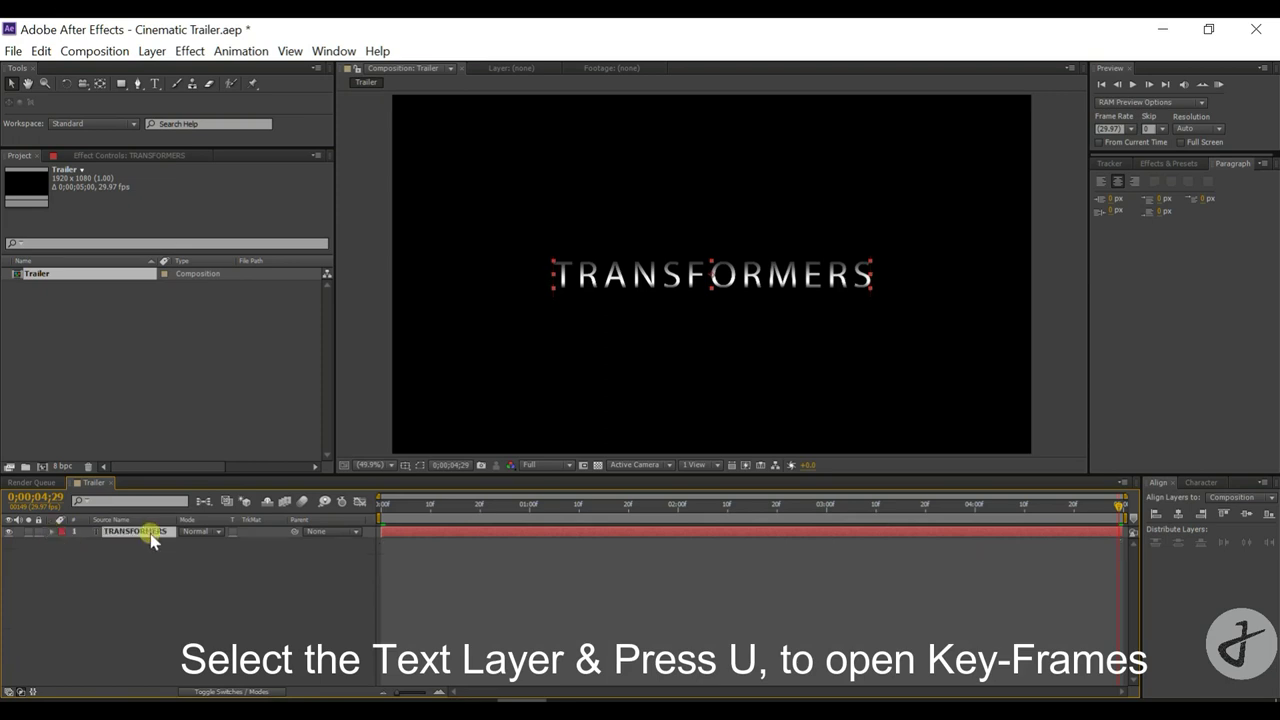
{"action": "key", "text": "u"}
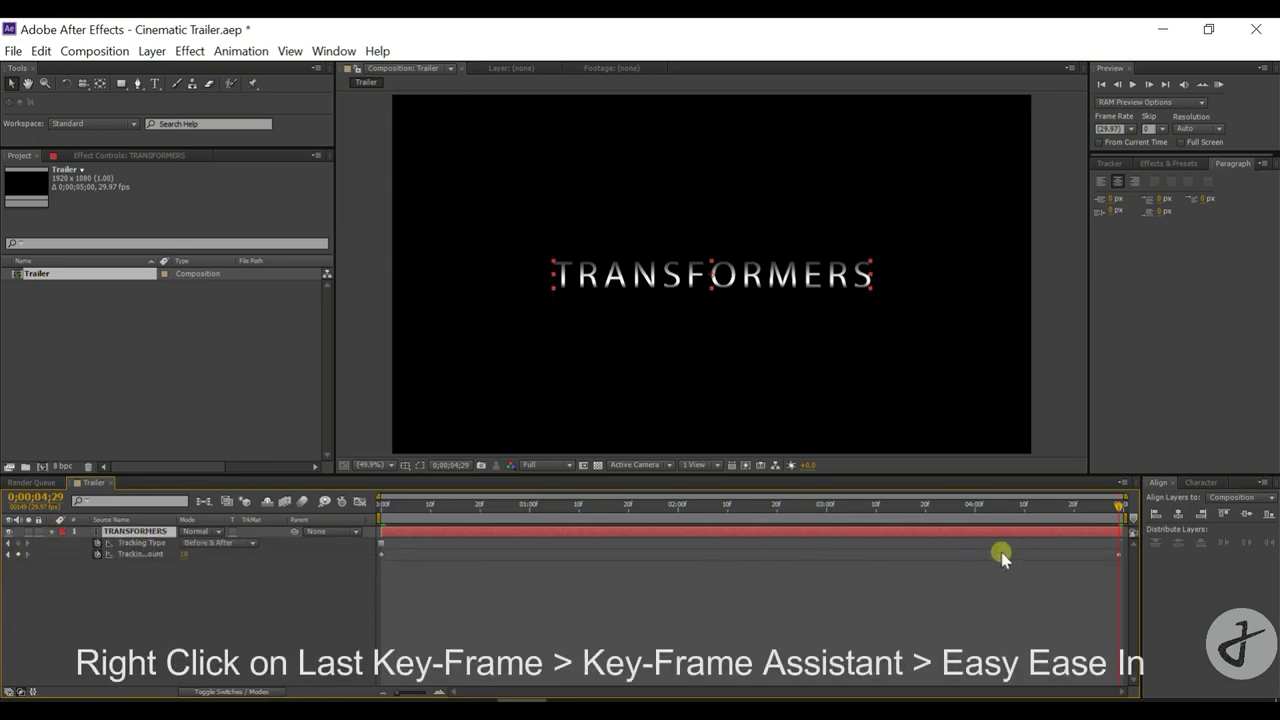
{"action": "left_click", "coordinate": [1119, 555]}
{"action": "right_click", "coordinate": [1119, 555]}
{"action": "mouse_move", "coordinate": [1087, 556]}
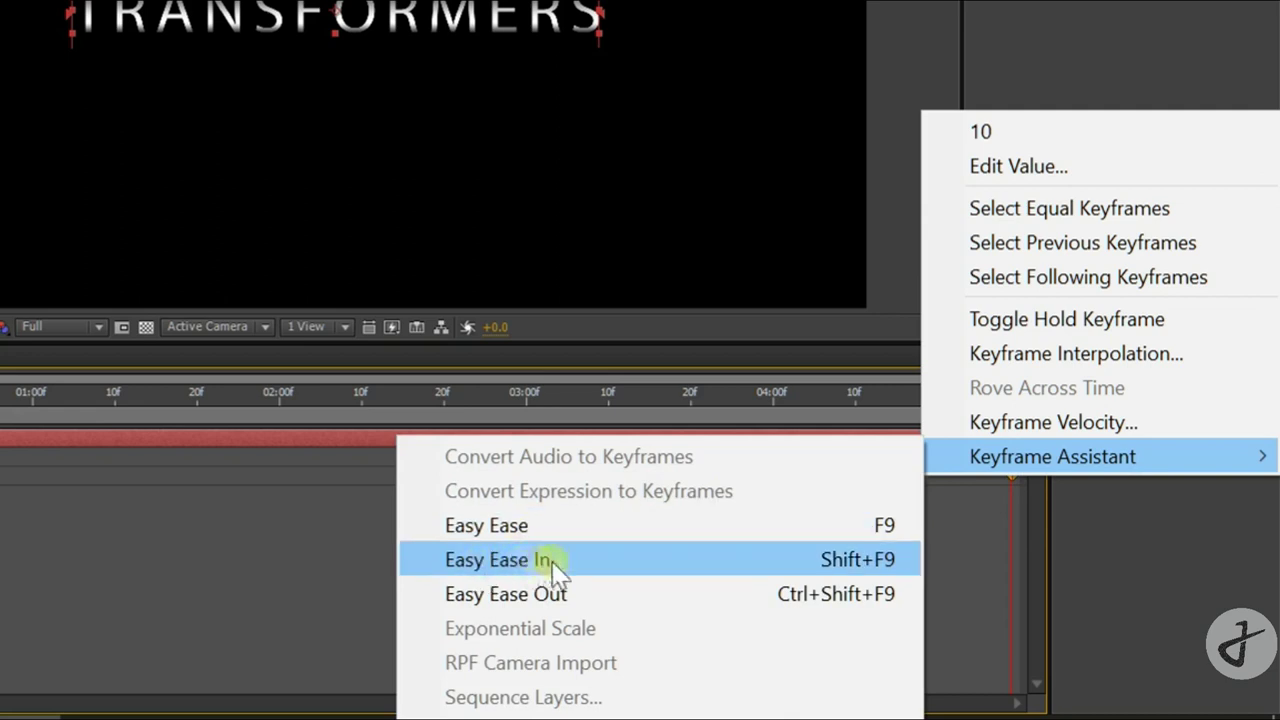
{"action": "left_click", "coordinate": [586, 561]}
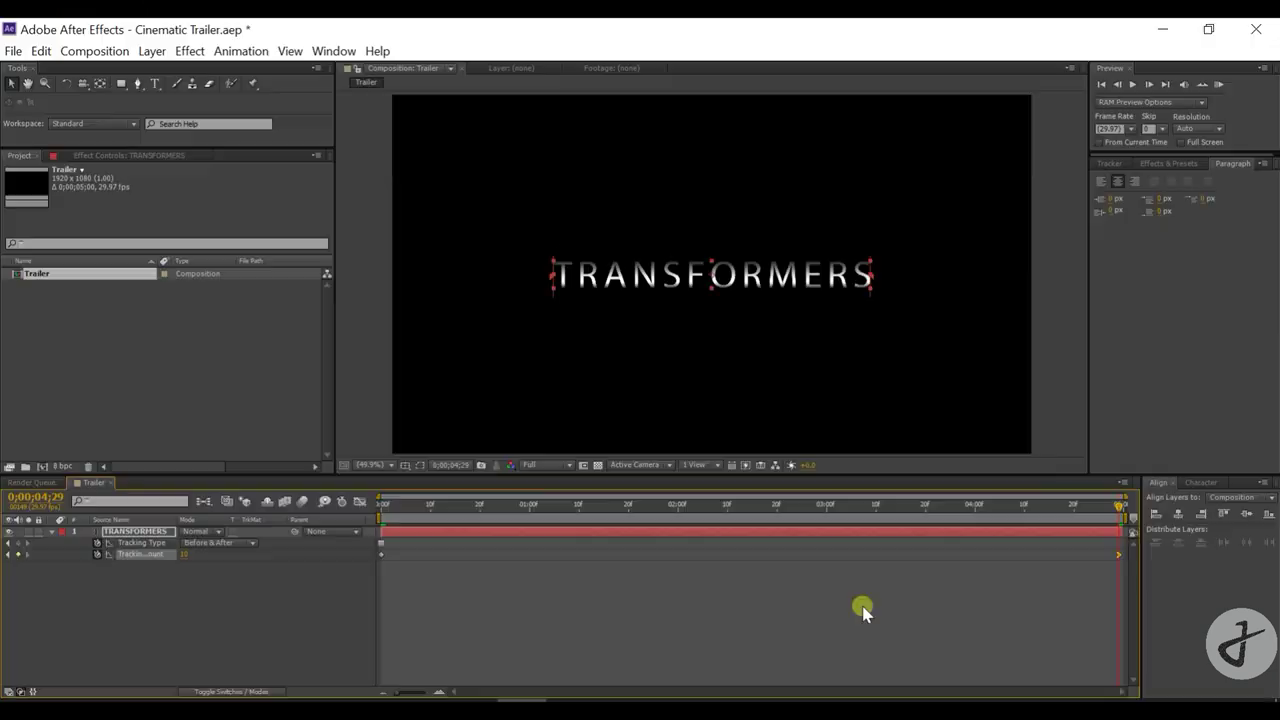
Preview the tracking animation from the start of the composition
{"action": "left_click", "coordinate": [822, 507]}
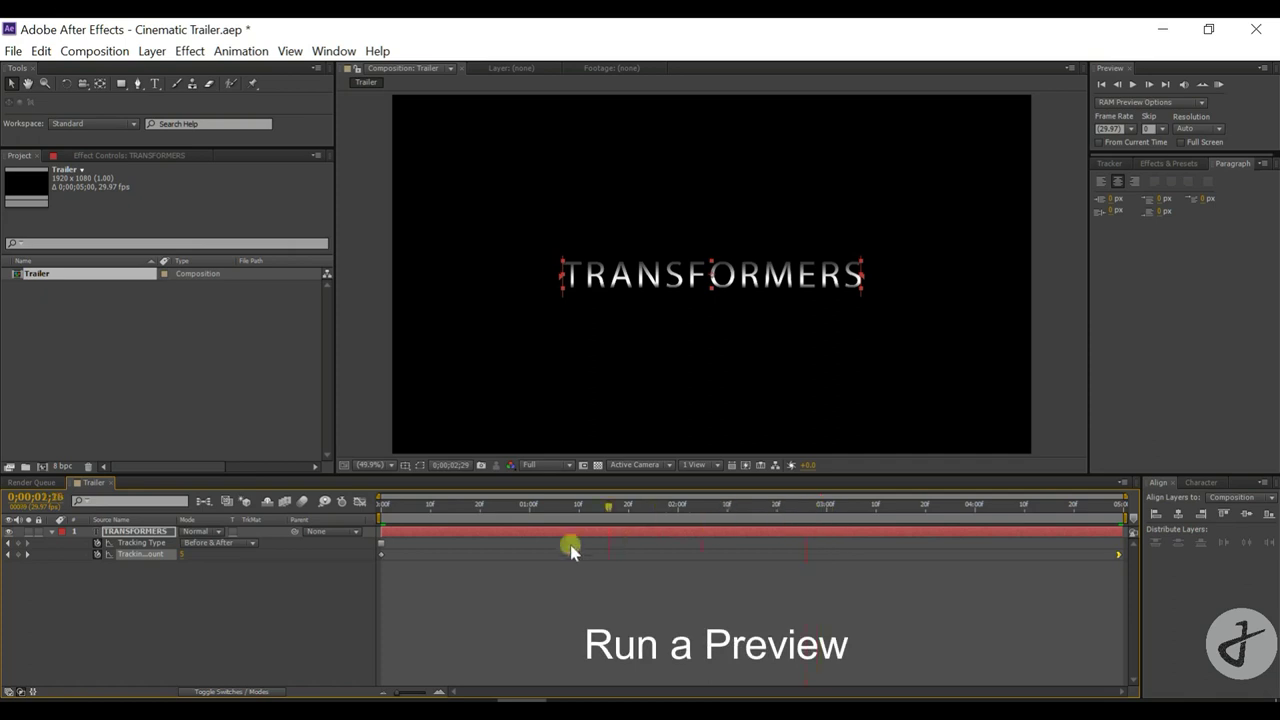
{"action": "key", "text": "Home"}
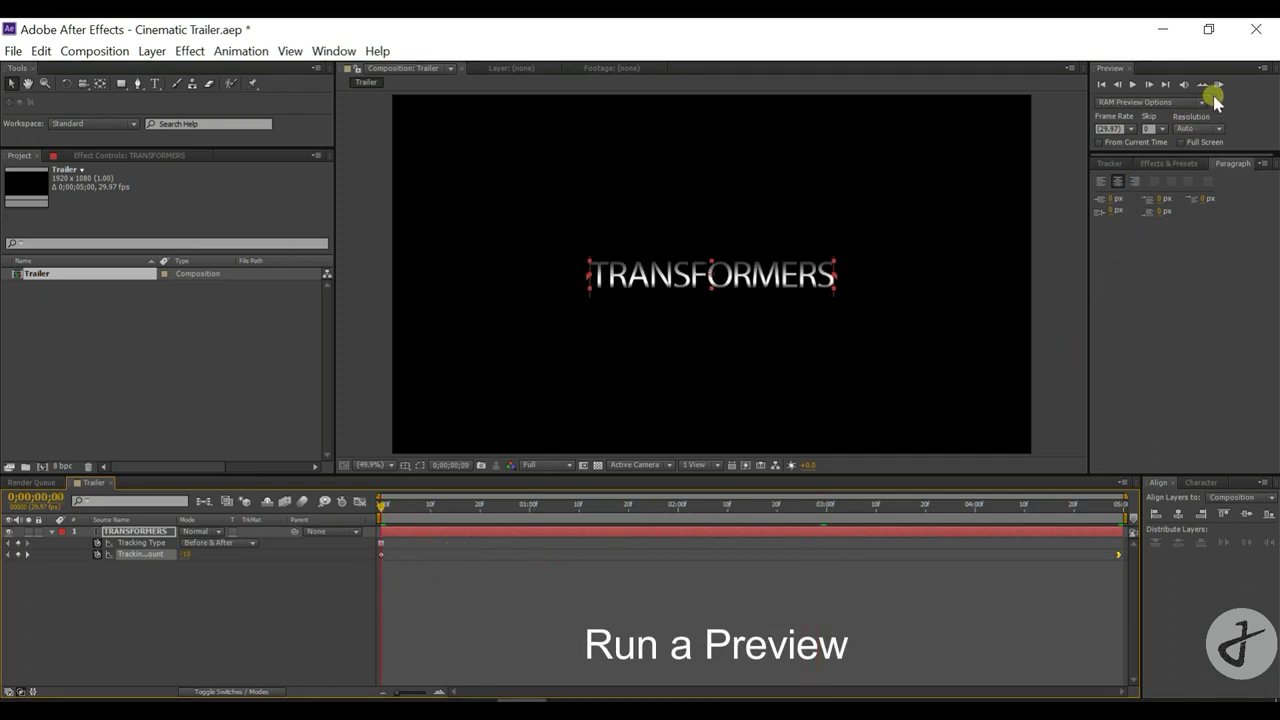
{"action": "left_click", "coordinate": [1217, 85]}
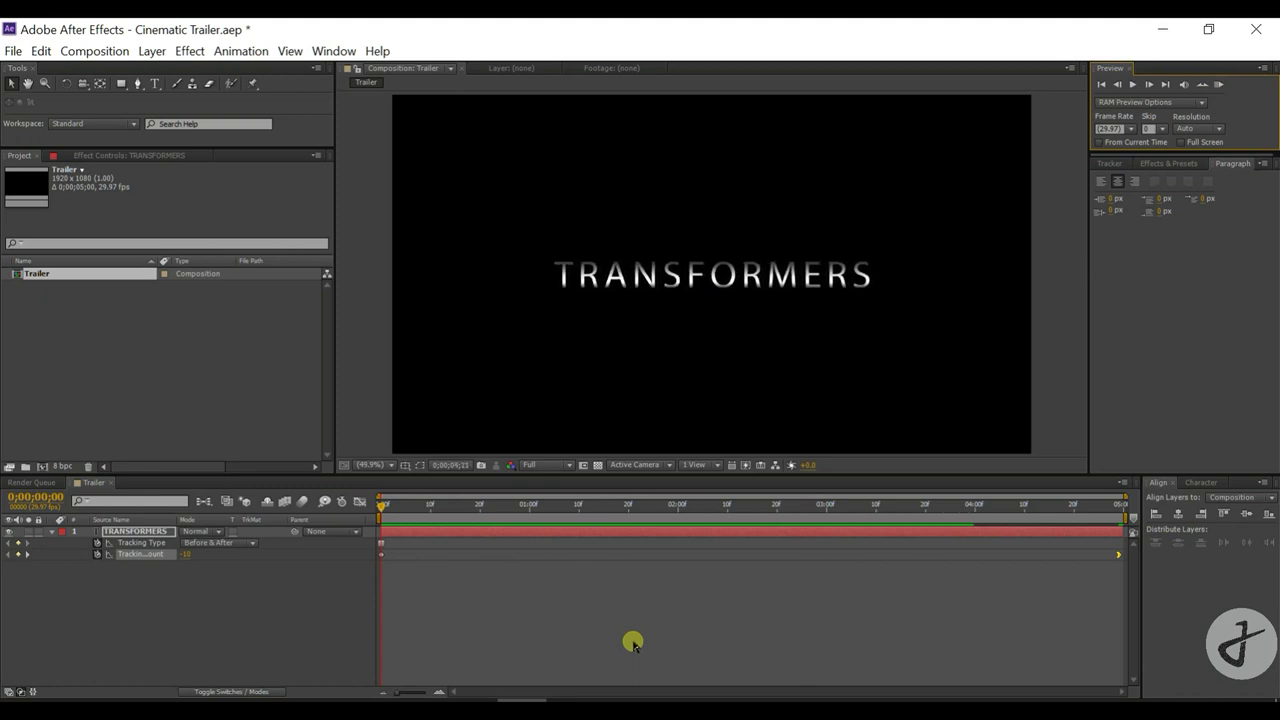
{"action": "left_click", "coordinate": [52, 531]}
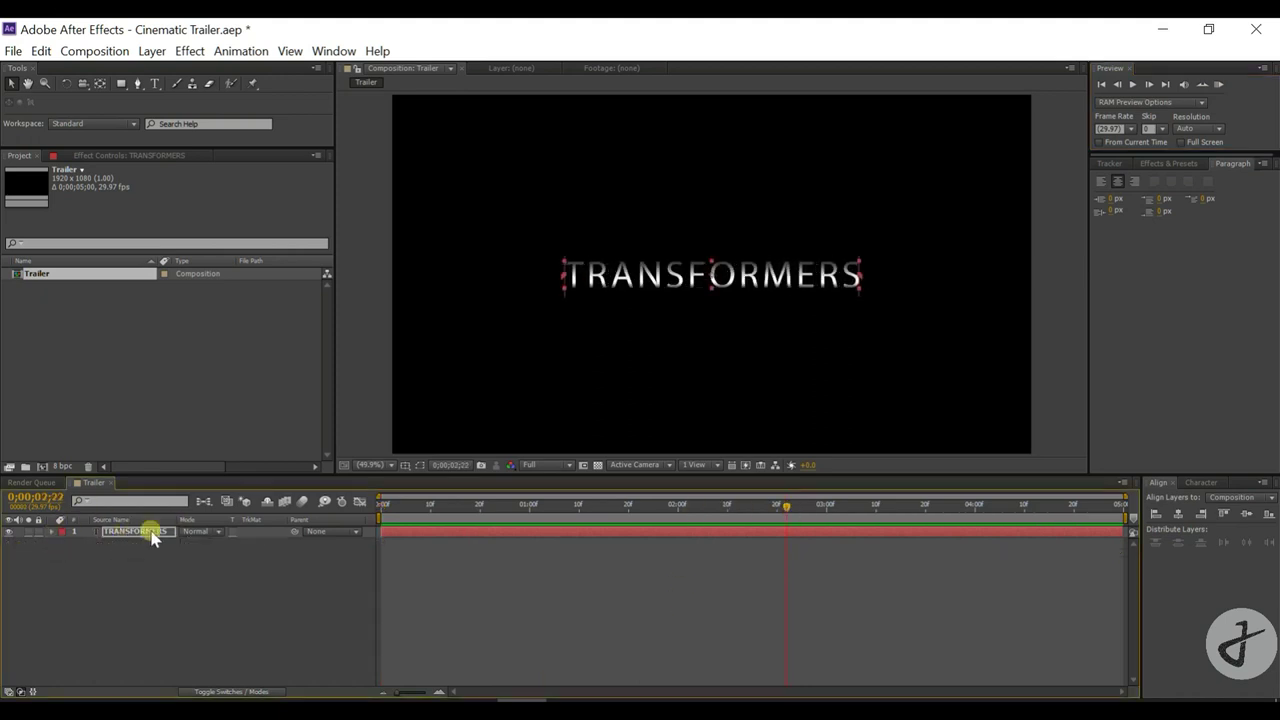
At 0;00;03;01, duplicate the TRANSFORMERS layer and move the copy beneath the original
{"action": "left_click", "coordinate": [828, 505]}
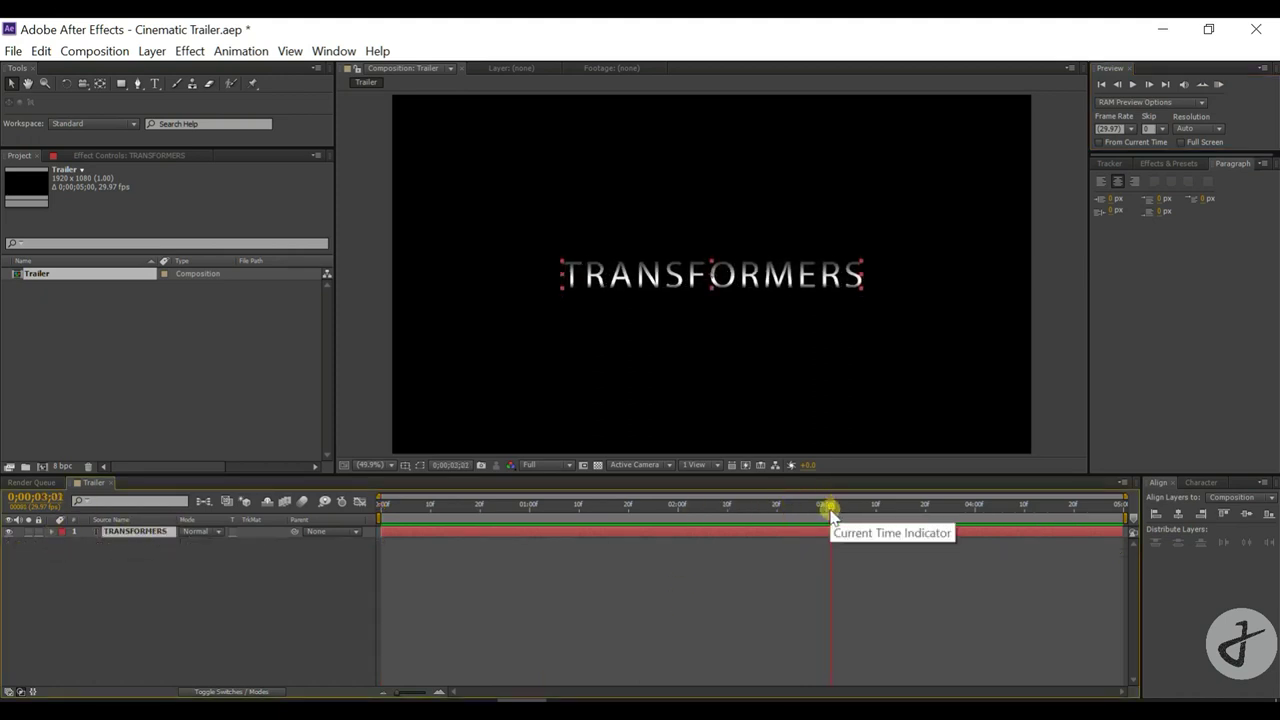
{"action": "left_click", "coordinate": [1184, 484]}
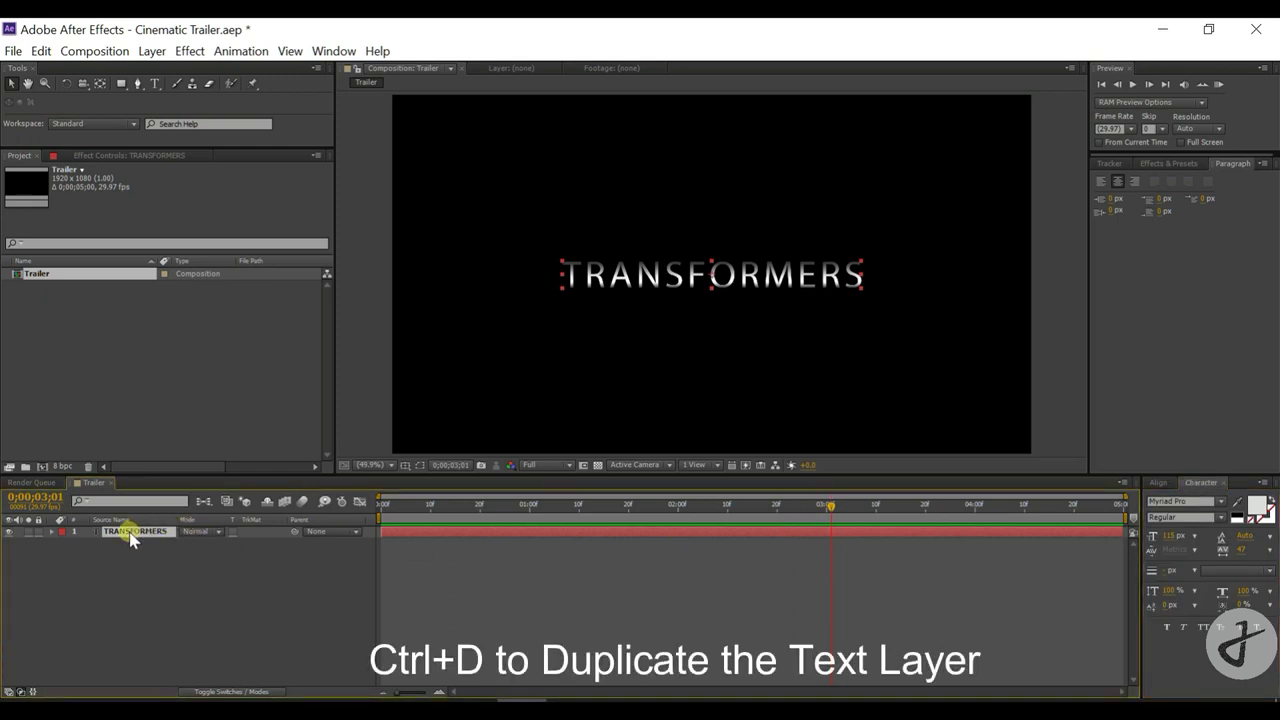
{"action": "key", "text": "ctrl+d"}
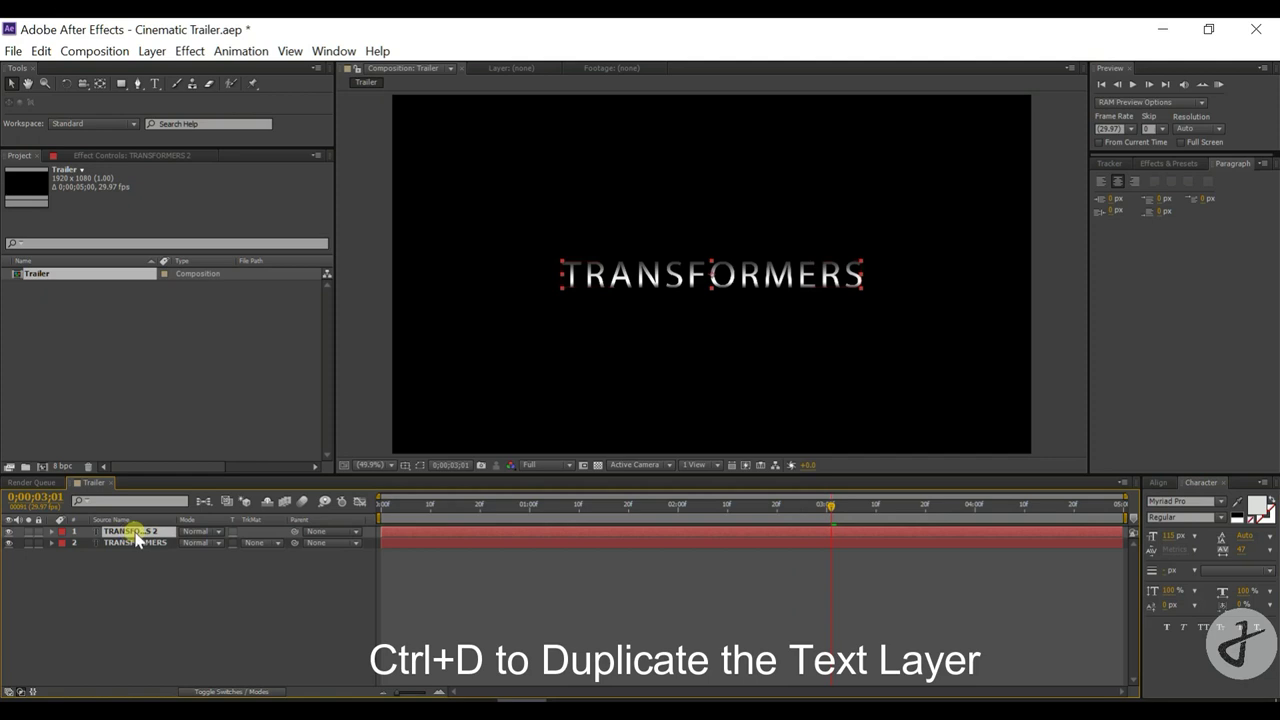
{"action": "left_click_drag", "start_coordinate": [140, 537], "coordinate": [142, 565]}
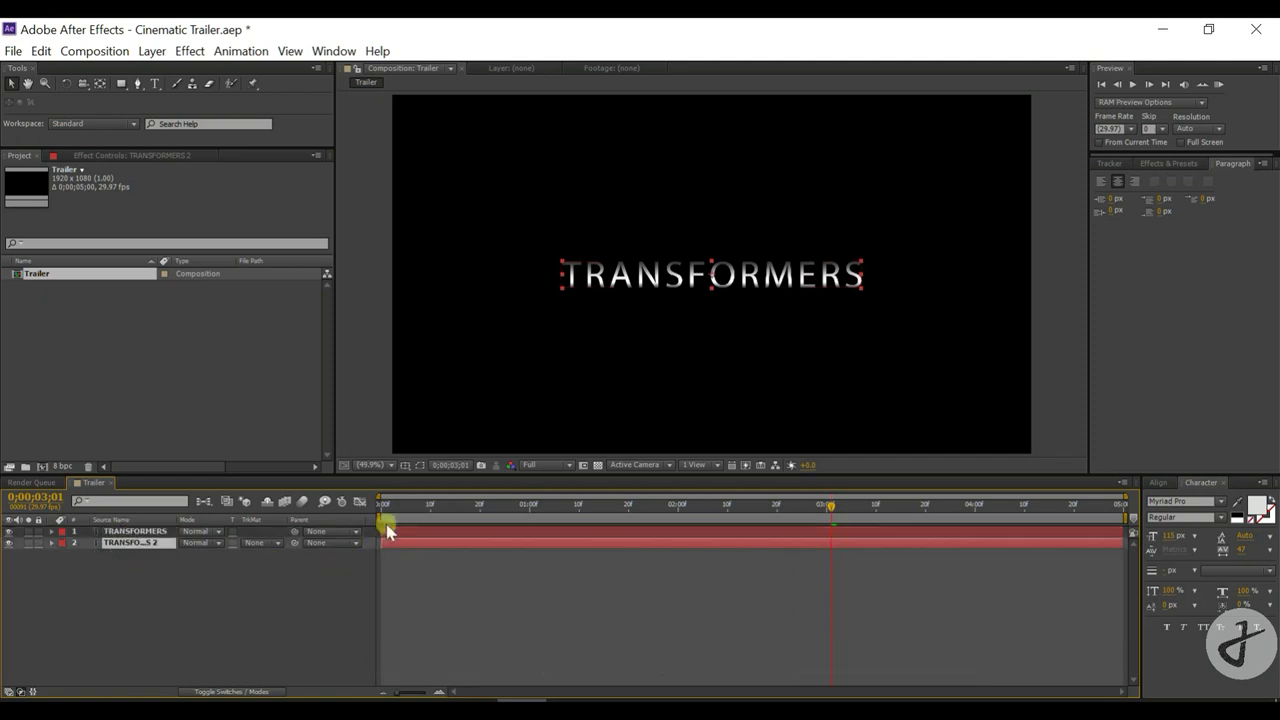
Zoom the viewer to 200% and set TRANSFORMERS 2's horizontal scale to 98%
{"action": "left_click", "coordinate": [370, 465]}
{"action": "left_click", "coordinate": [396, 344]}
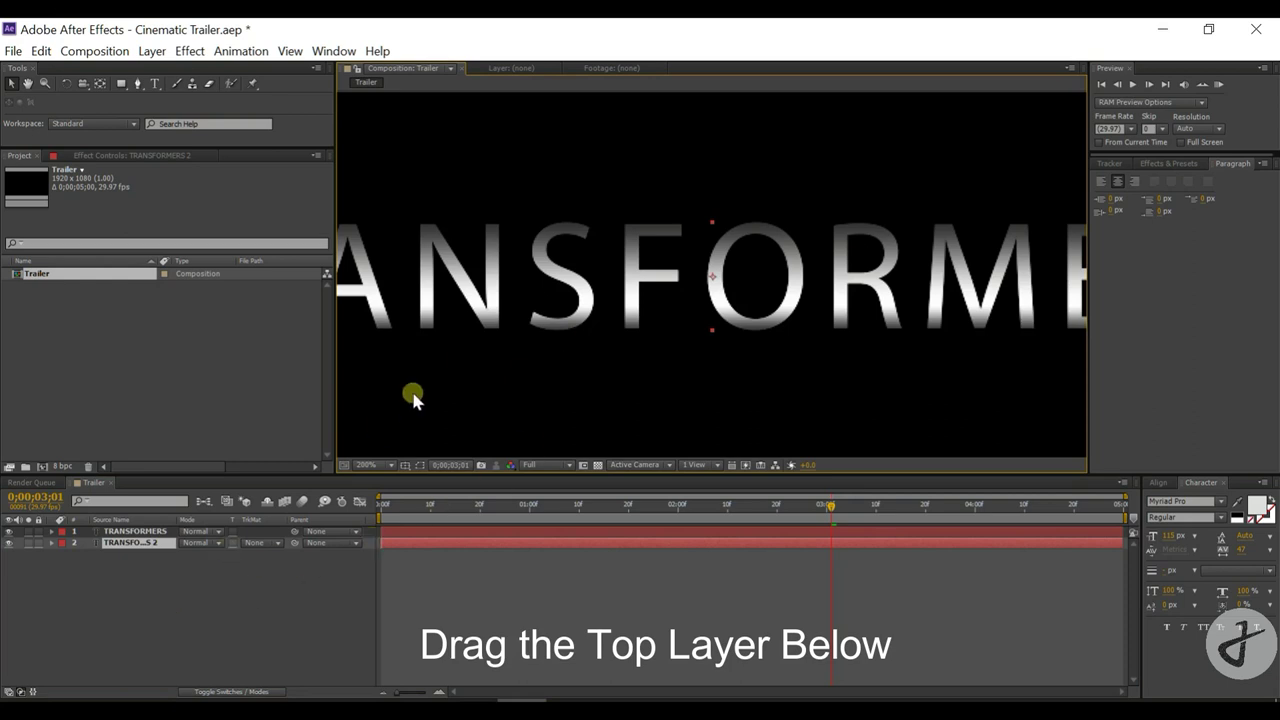
{"action": "left_click_drag", "start_coordinate": [502, 345], "coordinate": [813, 347]}
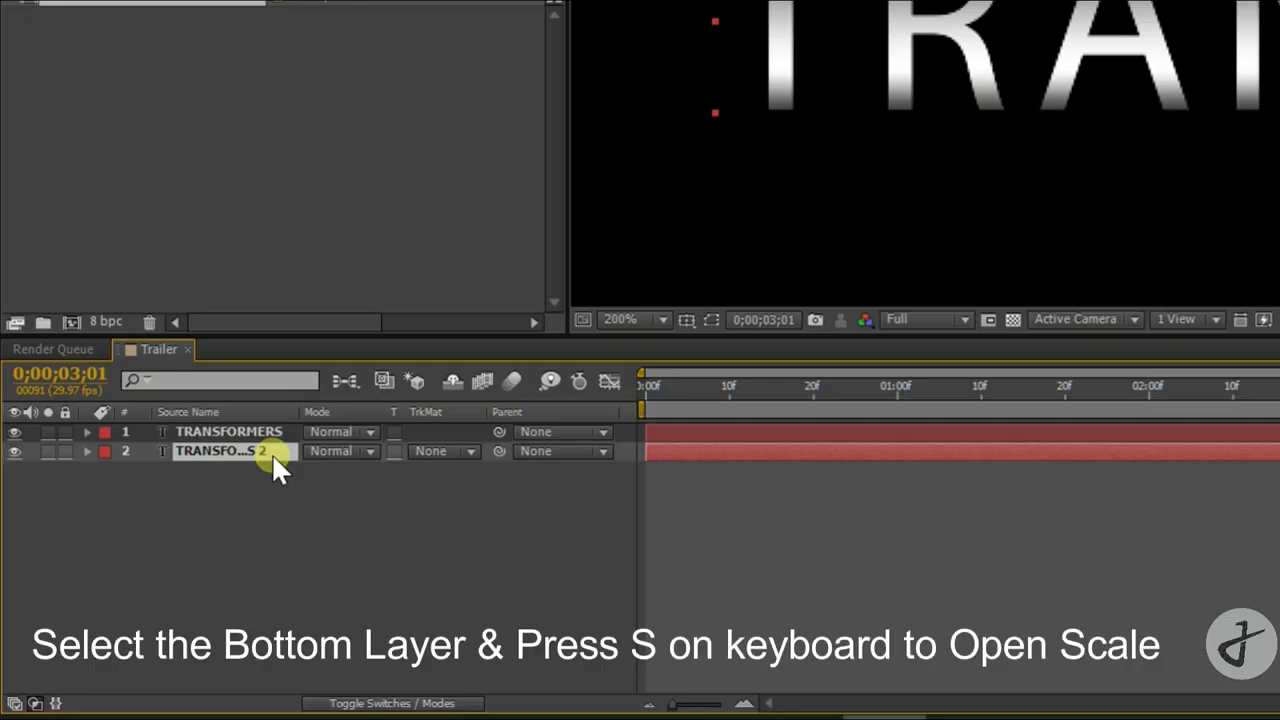
{"action": "key", "text": "s"}
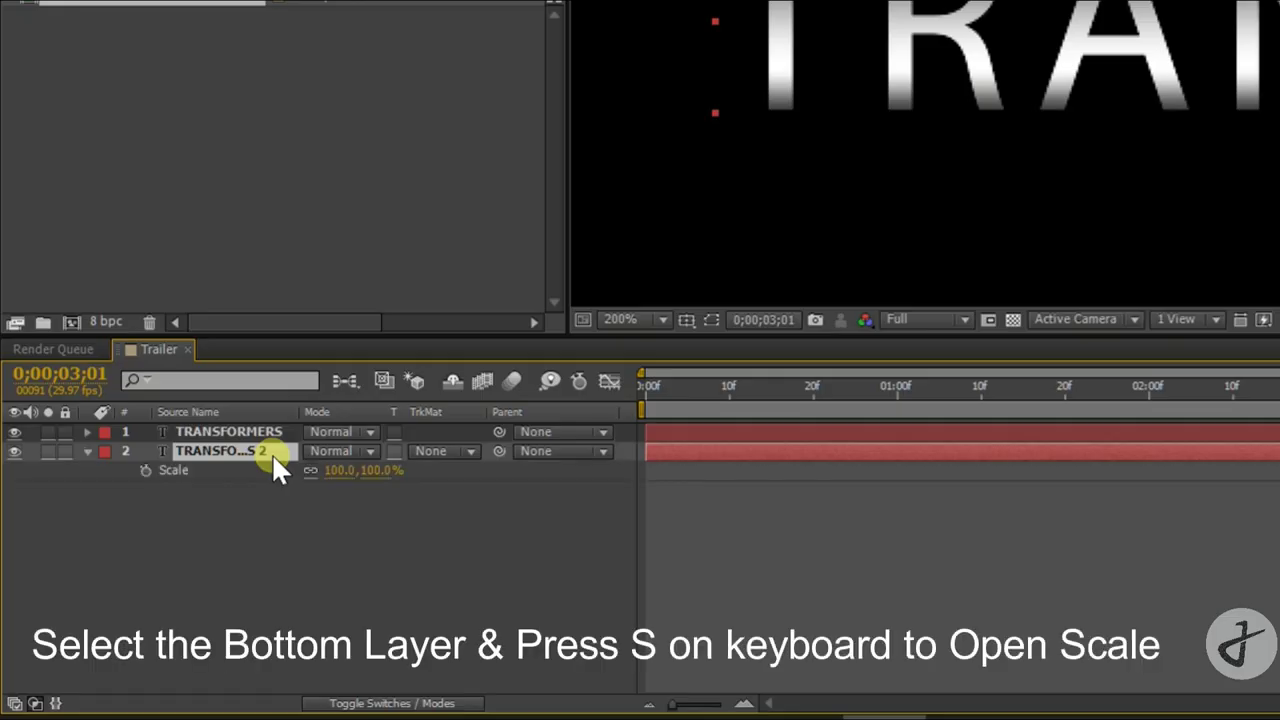
{"action": "left_click", "coordinate": [340, 471]}
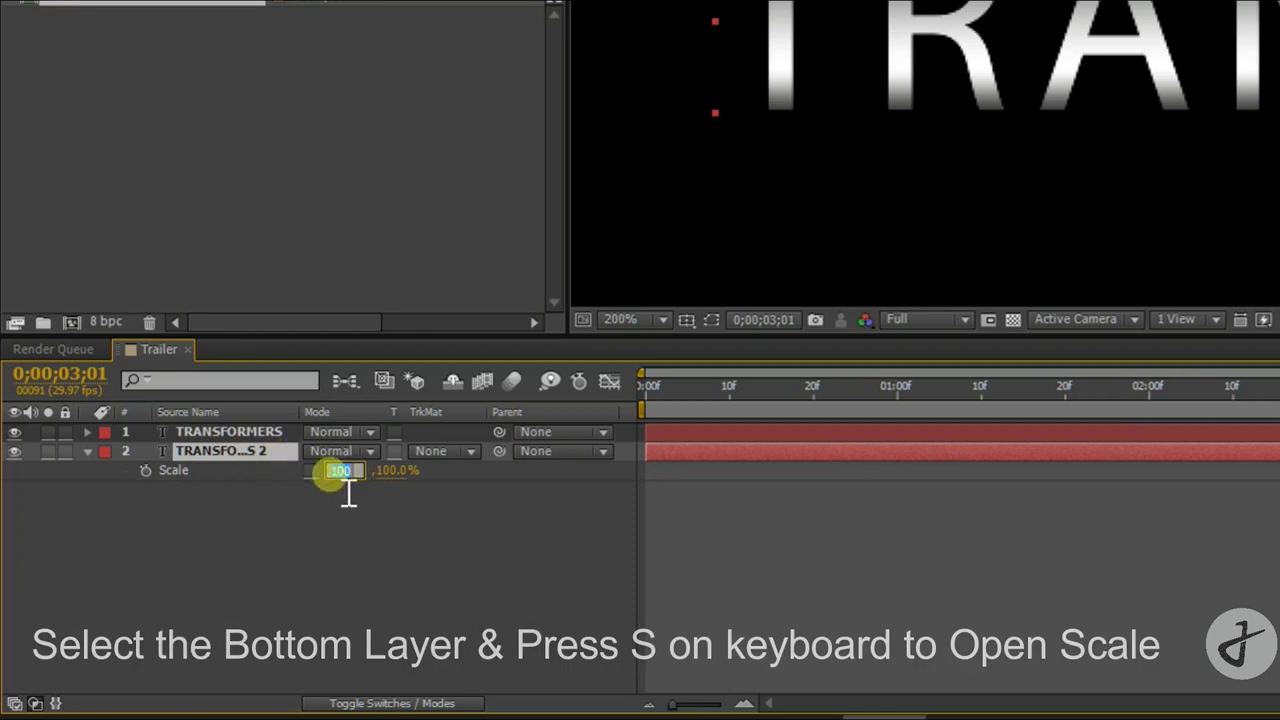
{"action": "type", "text": "97"}
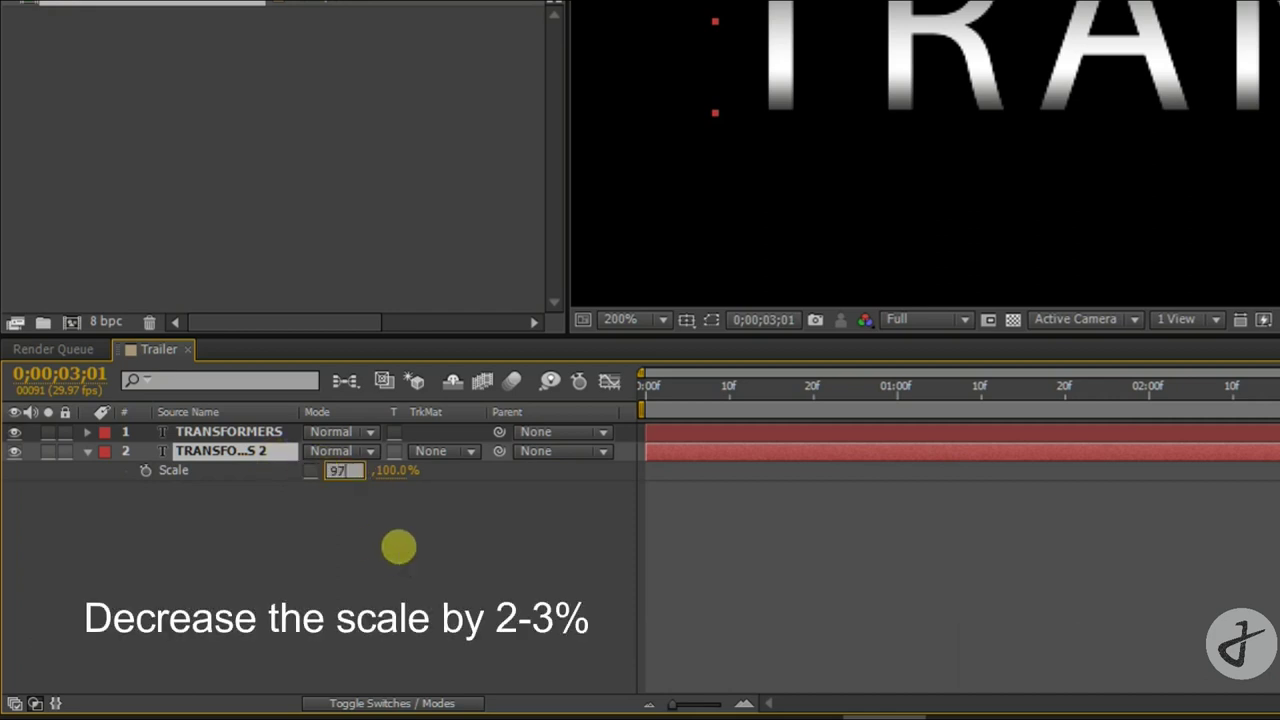
{"action": "key", "text": "Return"}
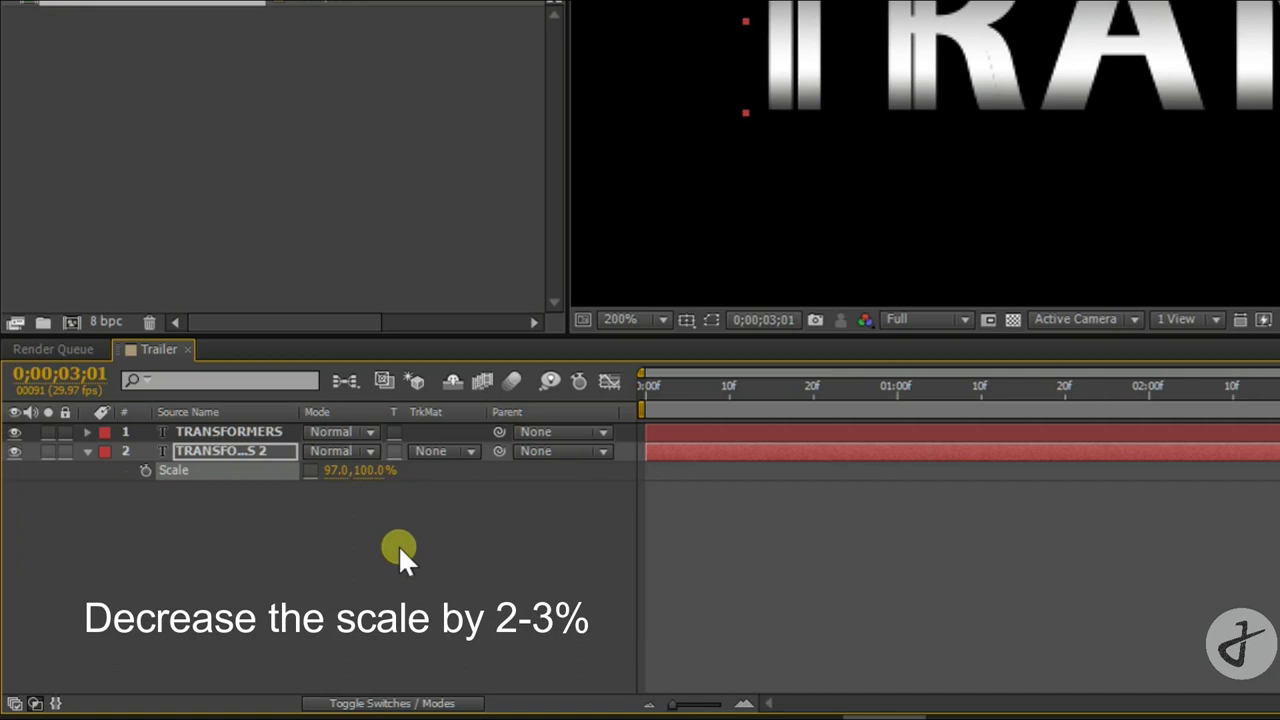
{"action": "left_click", "coordinate": [342, 470]}
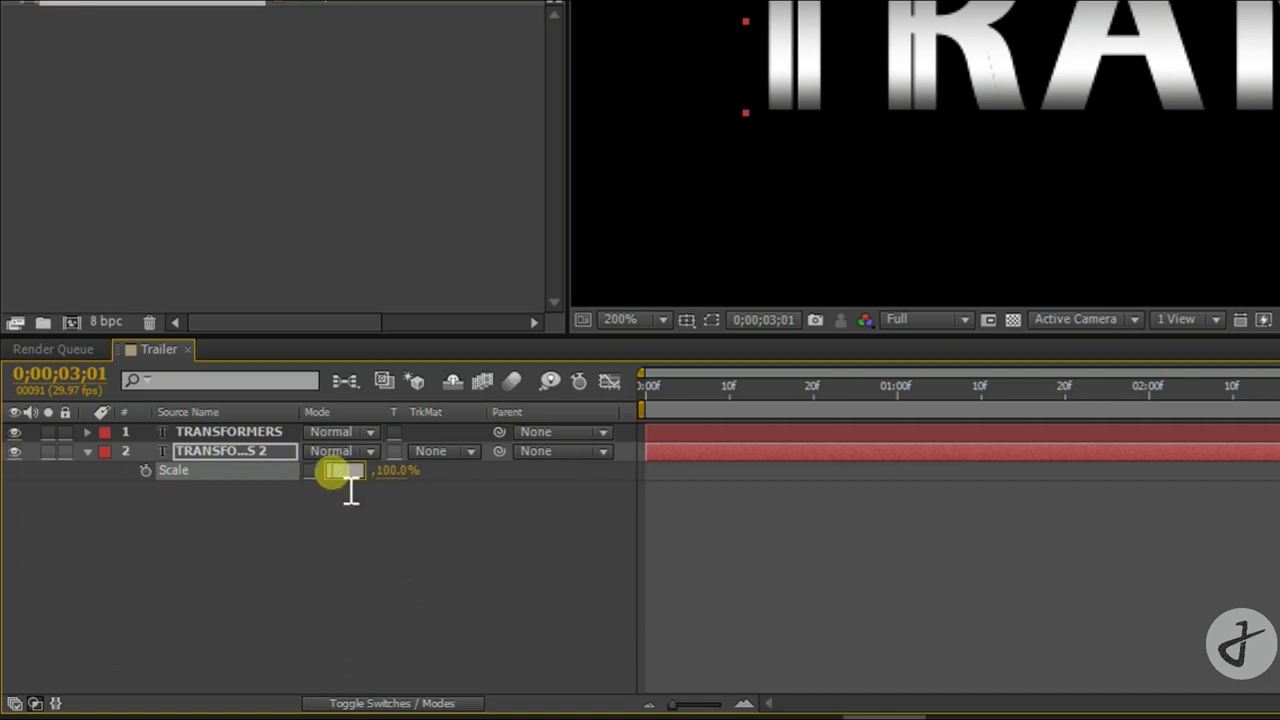
{"action": "type", "text": "98"}
{"action": "key", "text": "Return"}
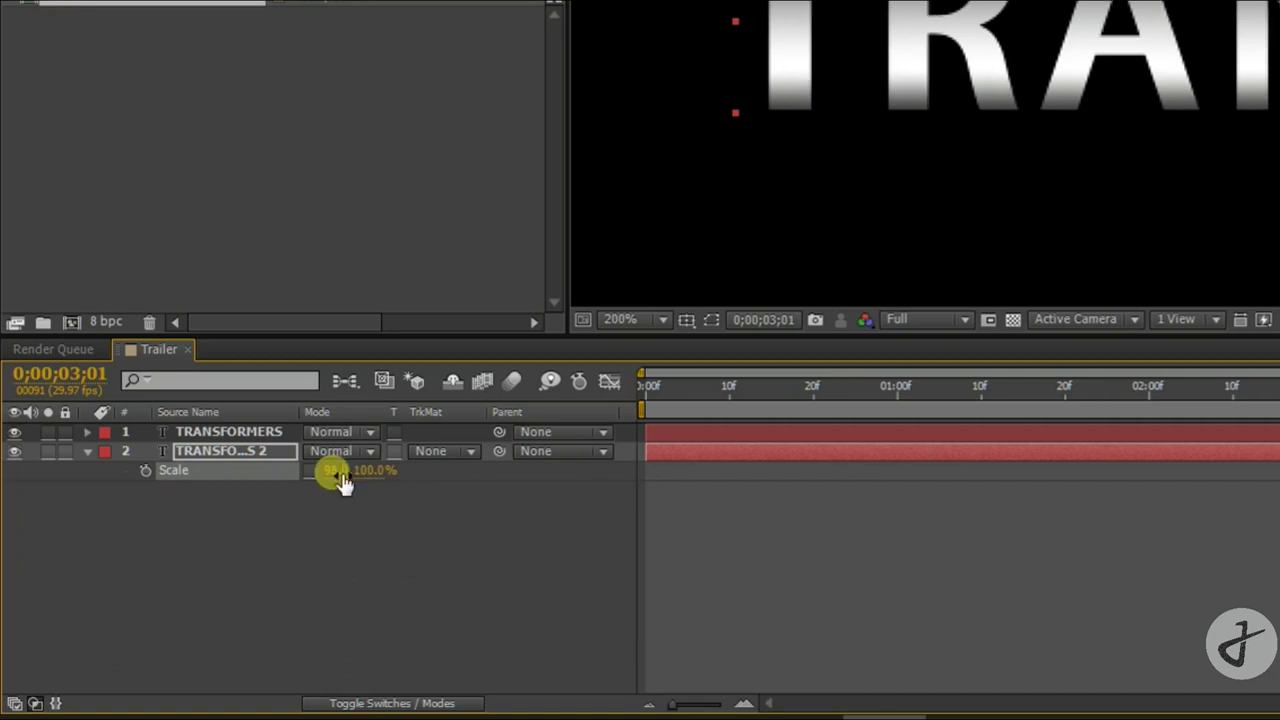
{"action": "left_click", "coordinate": [86, 451]}
{"action": "left_click", "coordinate": [87, 451]}
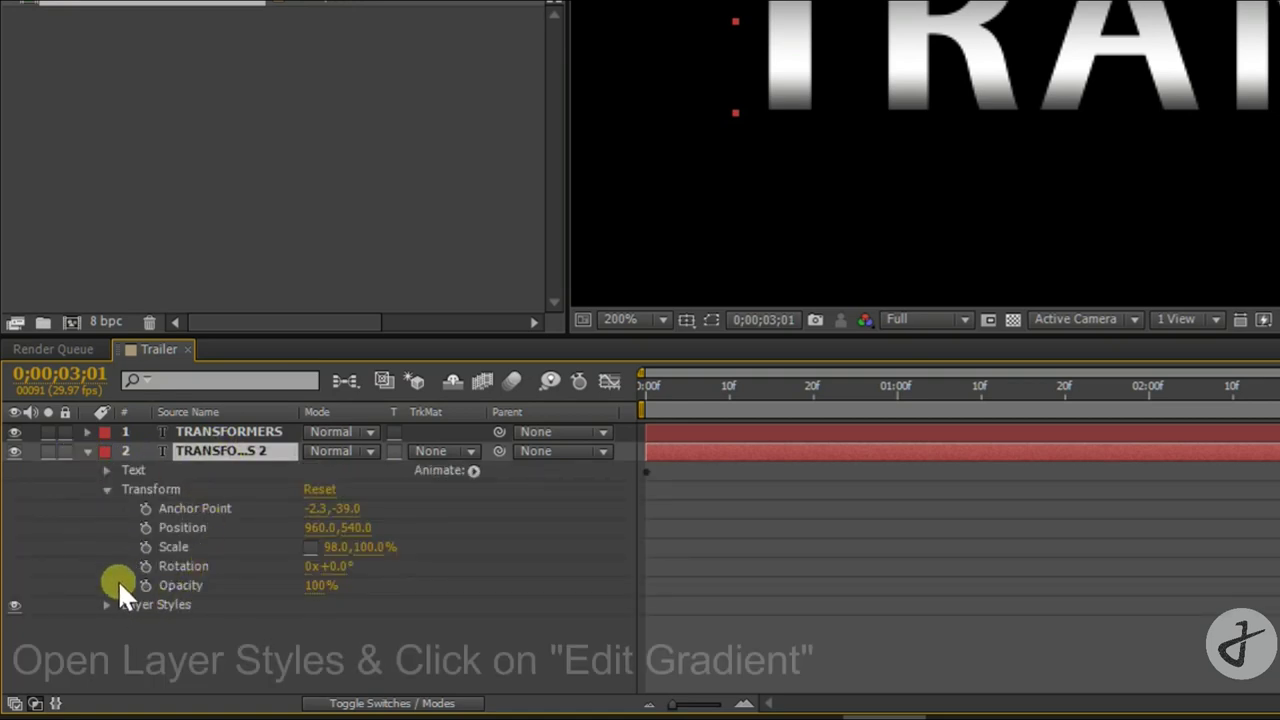
In the duplicate's Gradient Overlay, shift the white stop left and add a dark grey stop near 37.7%
{"action": "left_click", "coordinate": [106, 489]}
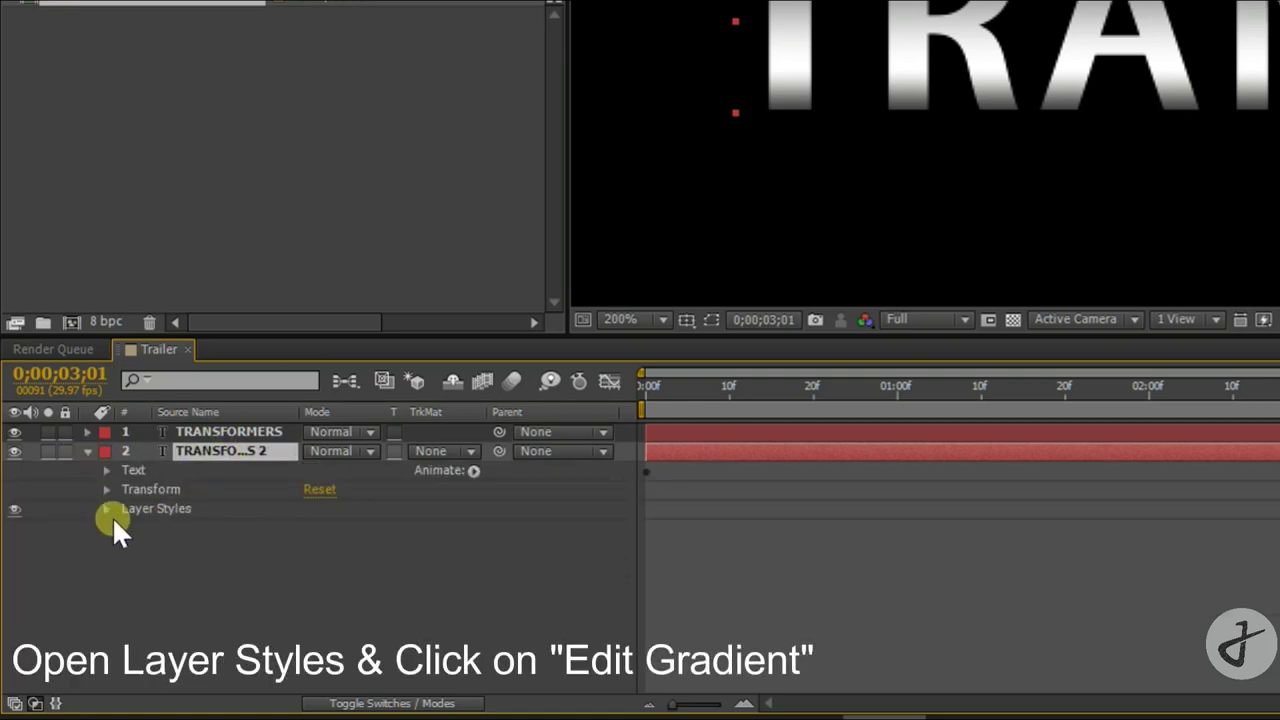
{"action": "left_click", "coordinate": [106, 510]}
{"action": "left_click", "coordinate": [121, 547]}
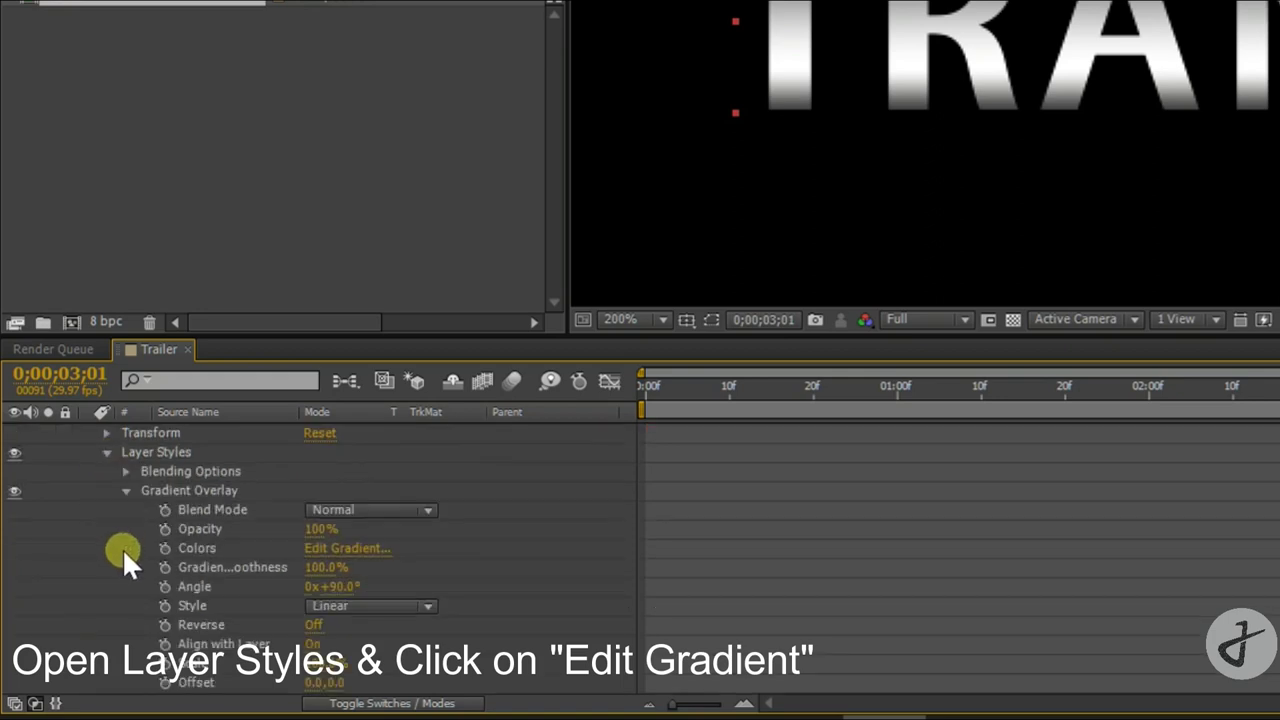
{"action": "left_click", "coordinate": [330, 546]}
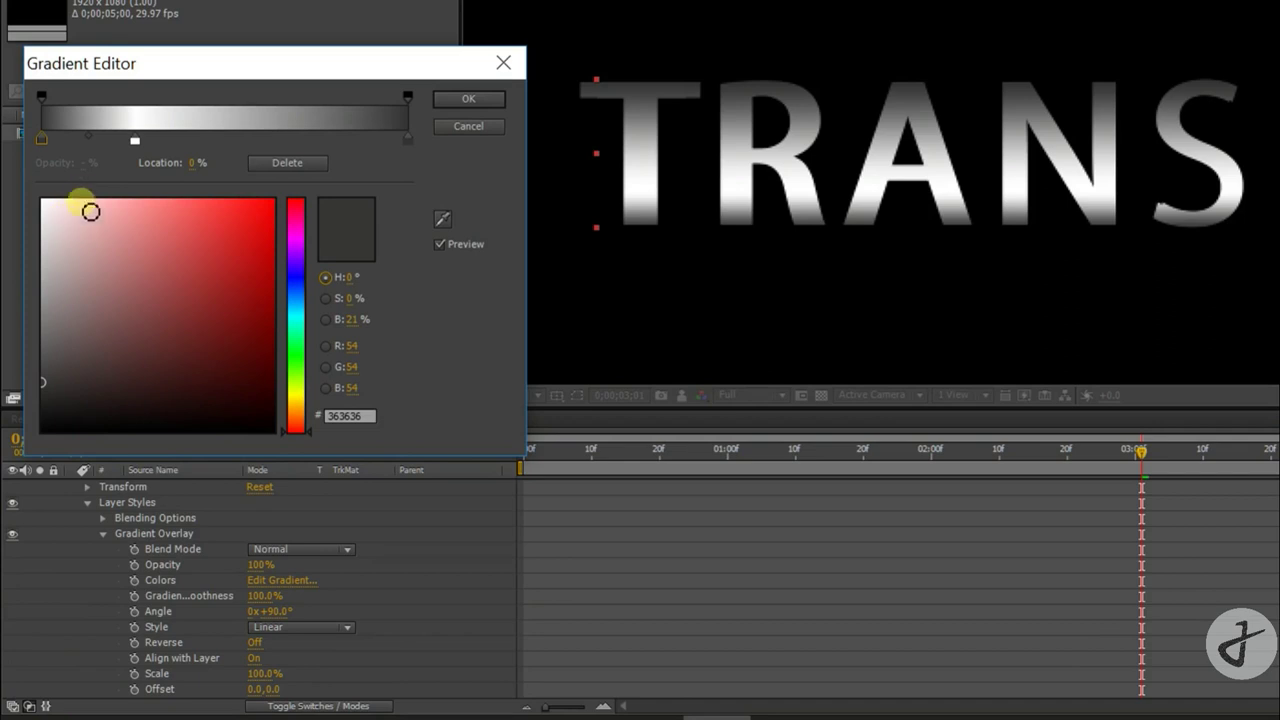
{"action": "left_click_drag", "start_coordinate": [134, 140], "coordinate": [106, 140]}
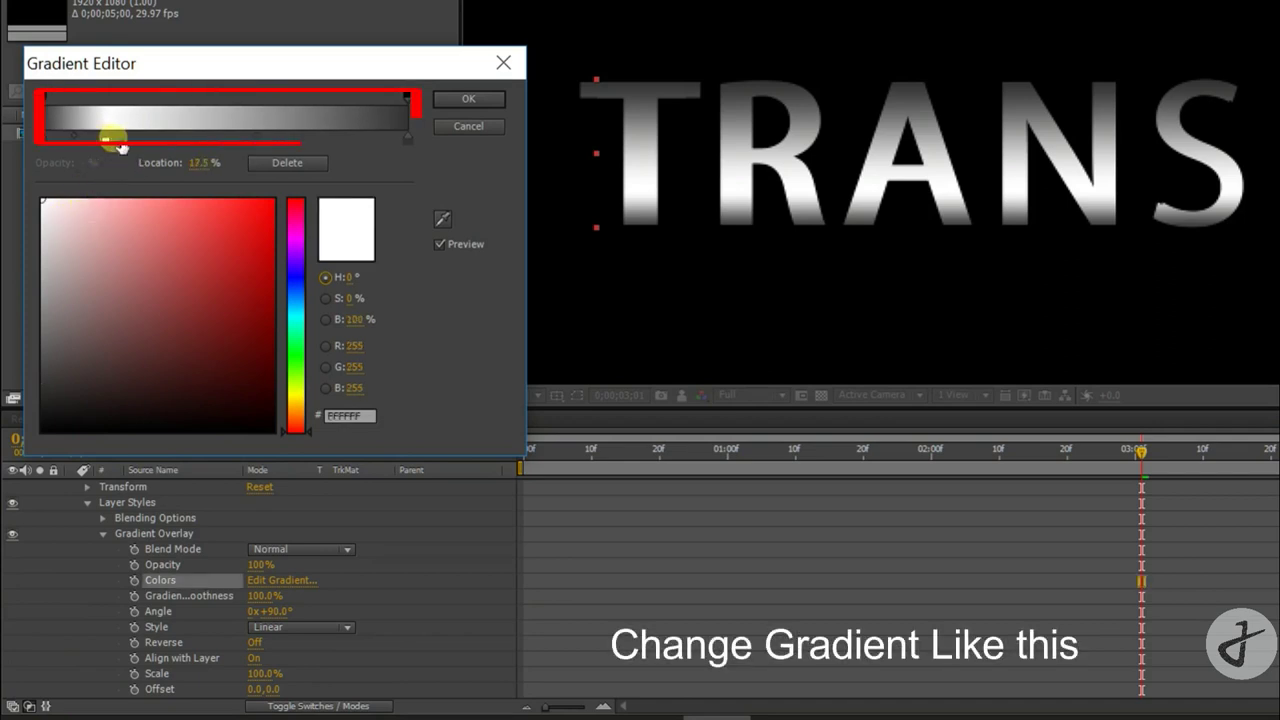
{"action": "left_click", "coordinate": [184, 140]}
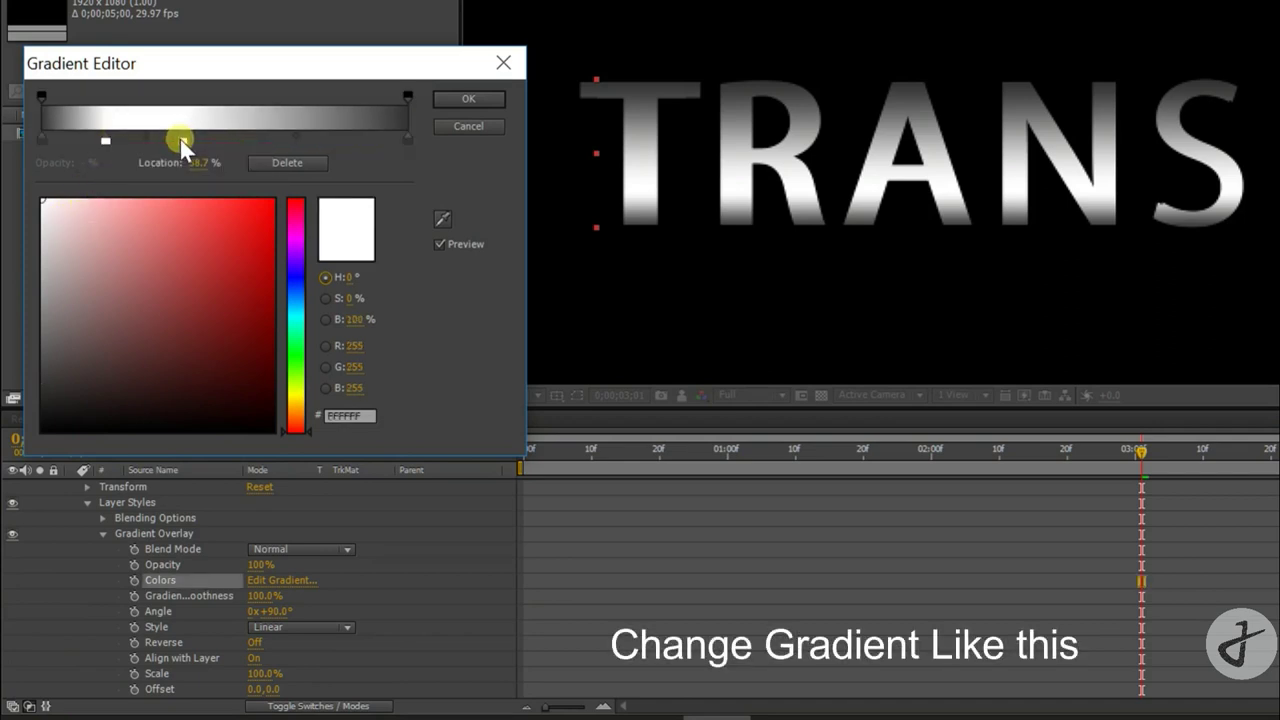
{"action": "left_click_drag", "start_coordinate": [89, 369], "coordinate": [36, 401]}
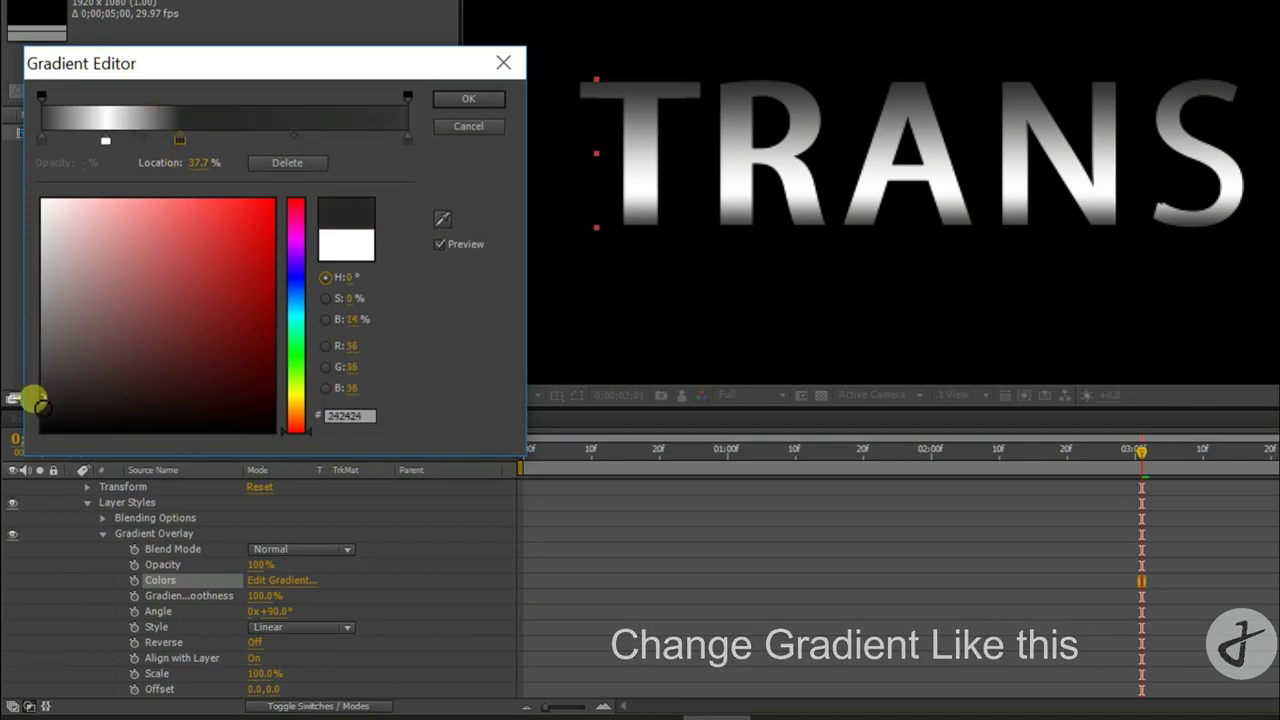
Add a dark grey stop at 77.5% and a near-white FAFAFA stop at the far end
{"action": "left_click", "coordinate": [324, 137]}
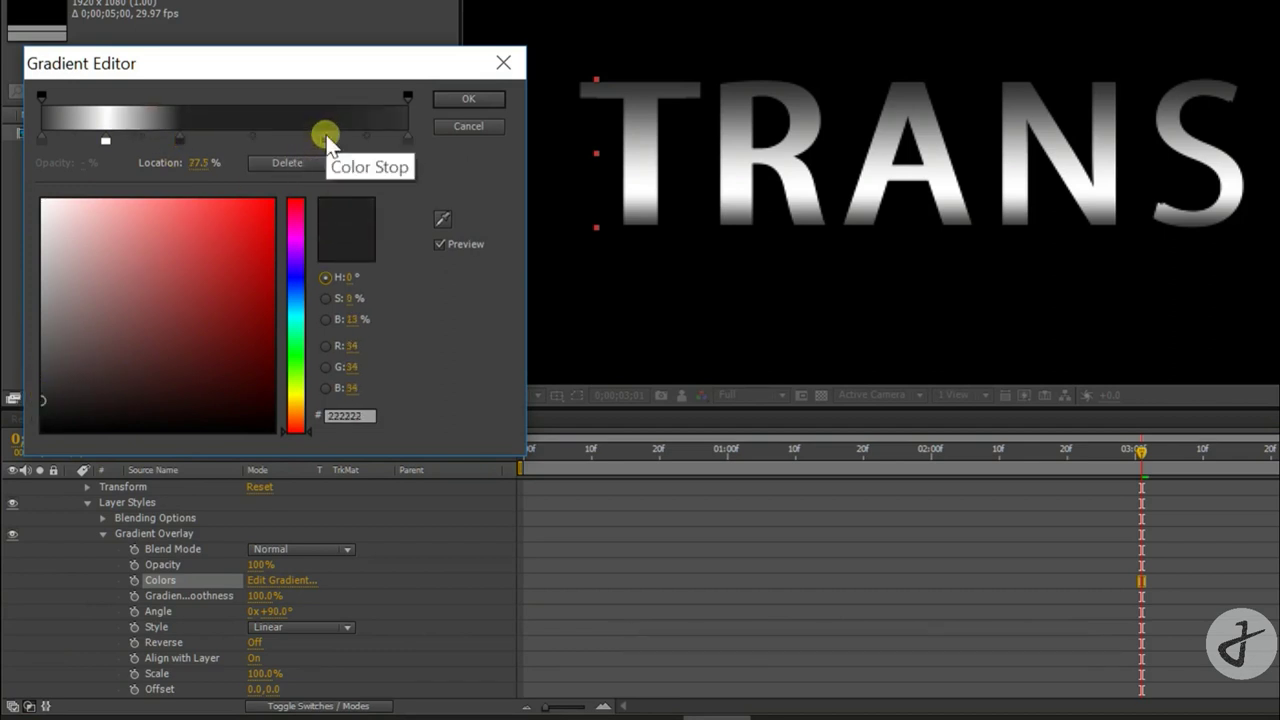
{"action": "mouse_move", "coordinate": [60, 340]}
{"action": "left_mouse_down"}
{"action": "mouse_move", "coordinate": [57, 386]}
{"action": "mouse_move", "coordinate": [42, 393]}
{"action": "left_mouse_up"}
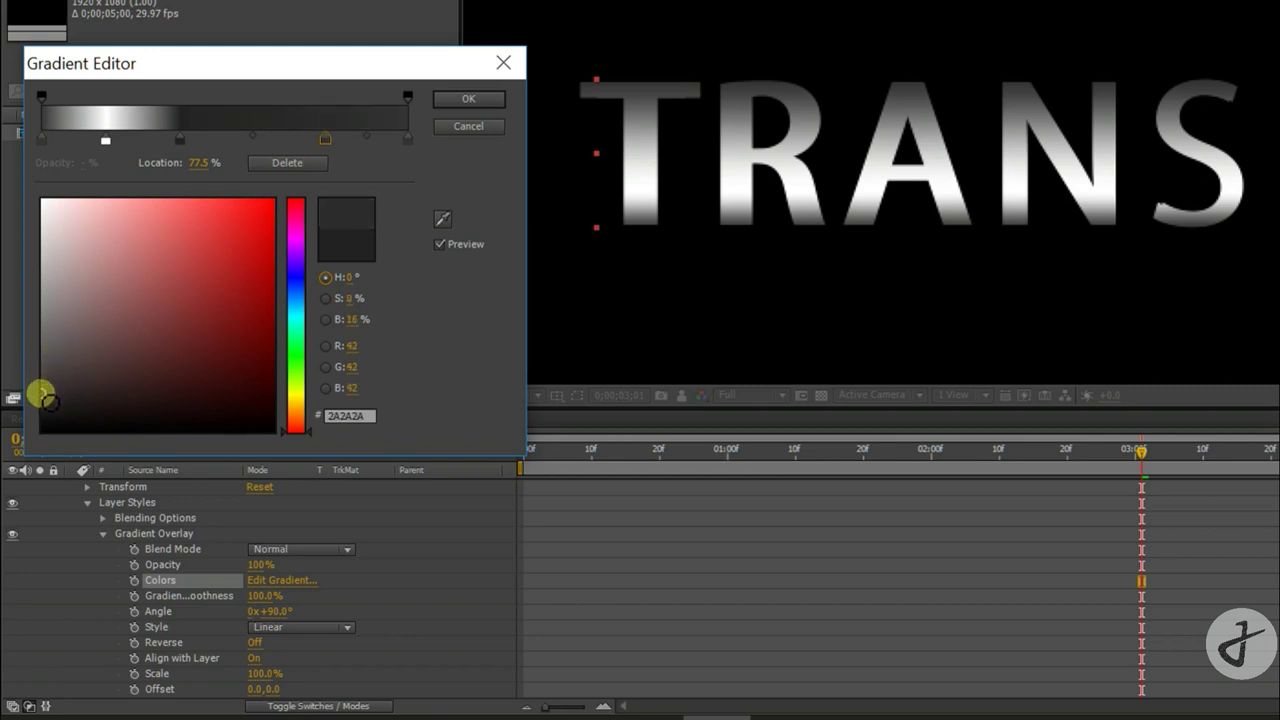
{"action": "left_click", "coordinate": [407, 139]}
{"action": "left_click_drag", "start_coordinate": [122, 302], "coordinate": [42, 203]}
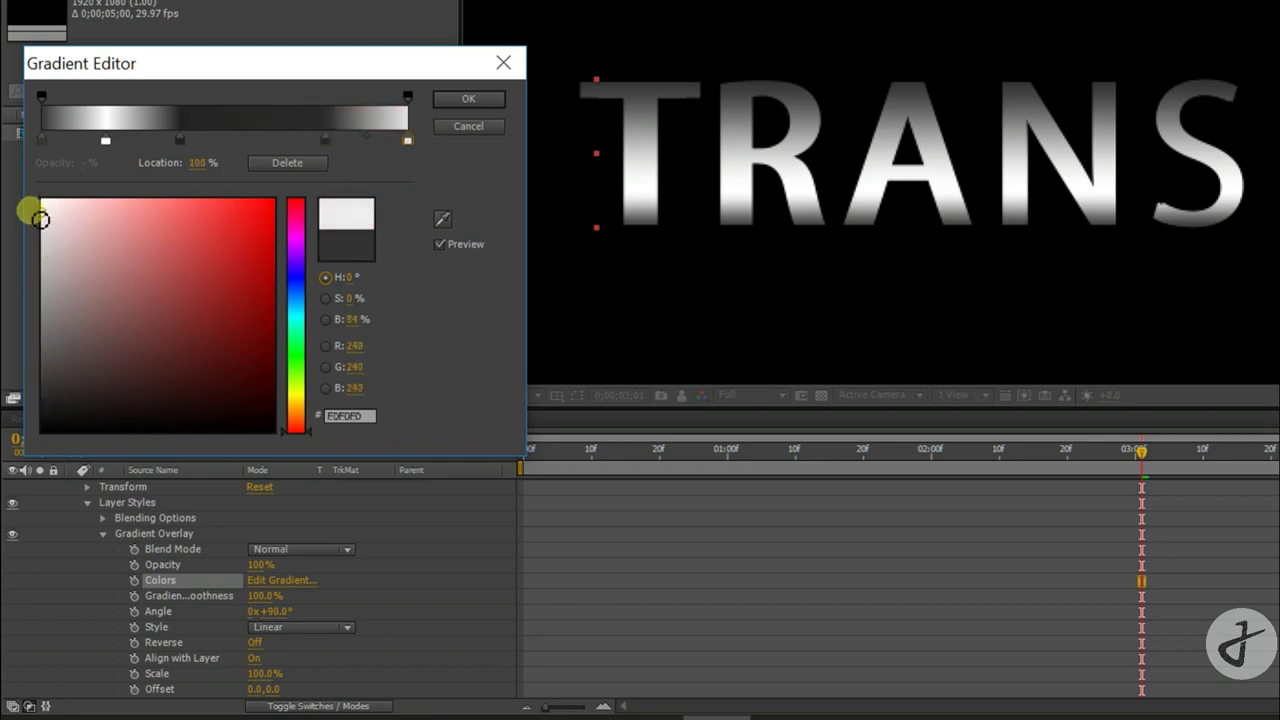
Lighten the 37.5% stop to mid grey at 41.7%, move white to 15.5%, and confirm
{"action": "left_click", "coordinate": [179, 137]}
{"action": "mouse_move", "coordinate": [63, 271]}
{"action": "left_mouse_down"}
{"action": "mouse_move", "coordinate": [38, 393]}
{"action": "mouse_move", "coordinate": [39, 381]}
{"action": "left_mouse_up"}
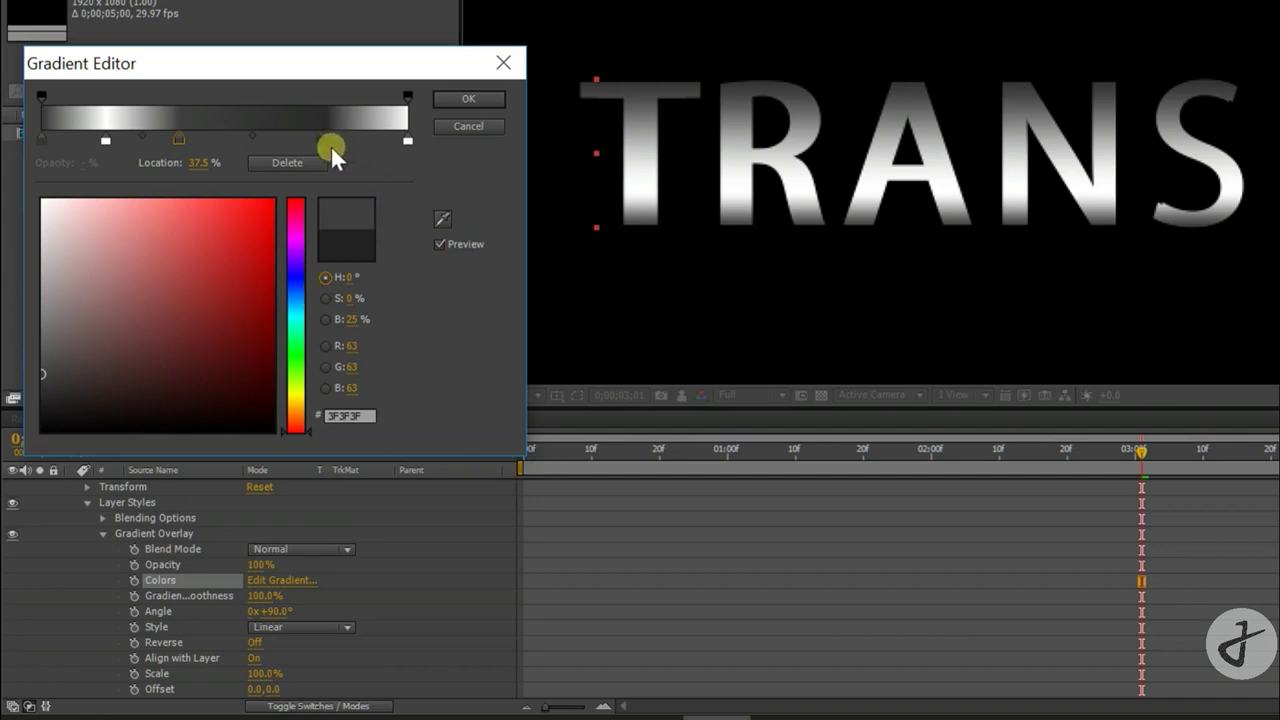
{"action": "left_click_drag", "start_coordinate": [179, 140], "coordinate": [192, 140]}
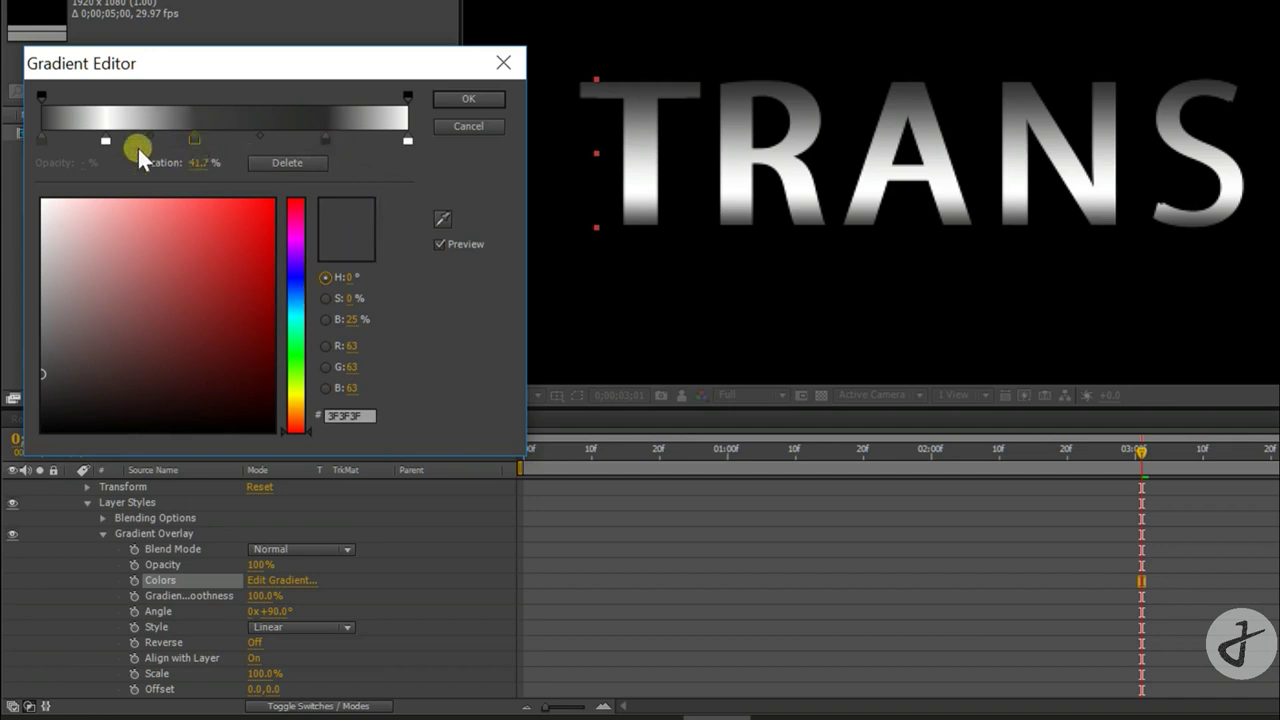
{"action": "left_click_drag", "start_coordinate": [104, 140], "coordinate": [97, 140]}
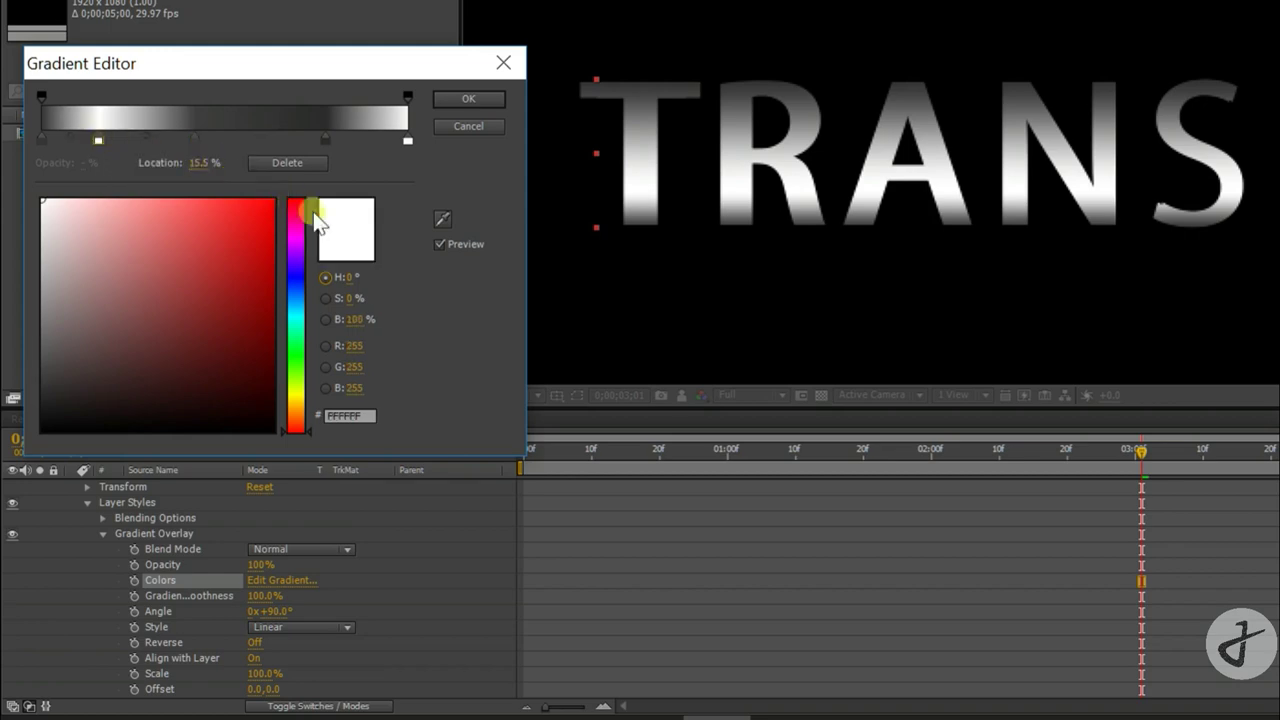
{"action": "left_click", "coordinate": [449, 104]}
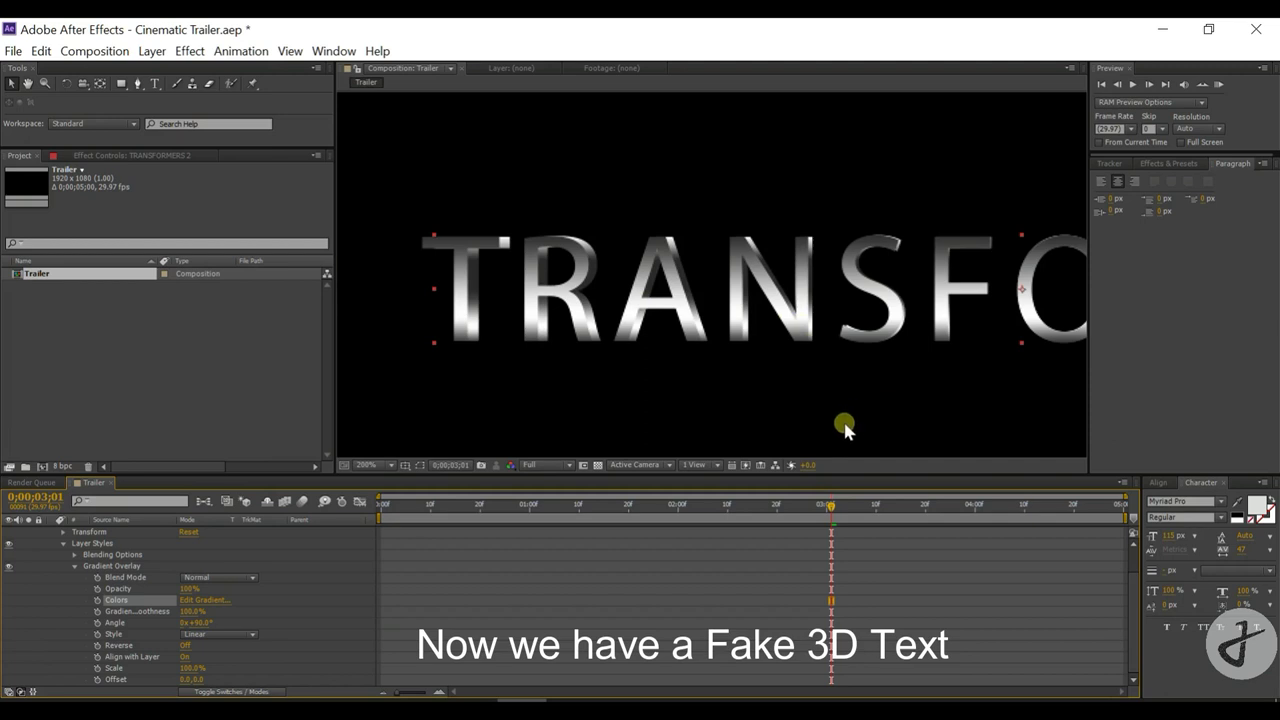
Collapse layer 2's properties, fit the comp in the viewer, preview from the start, and stop at 0;00;02;11
{"action": "left_click", "coordinate": [62, 545]}
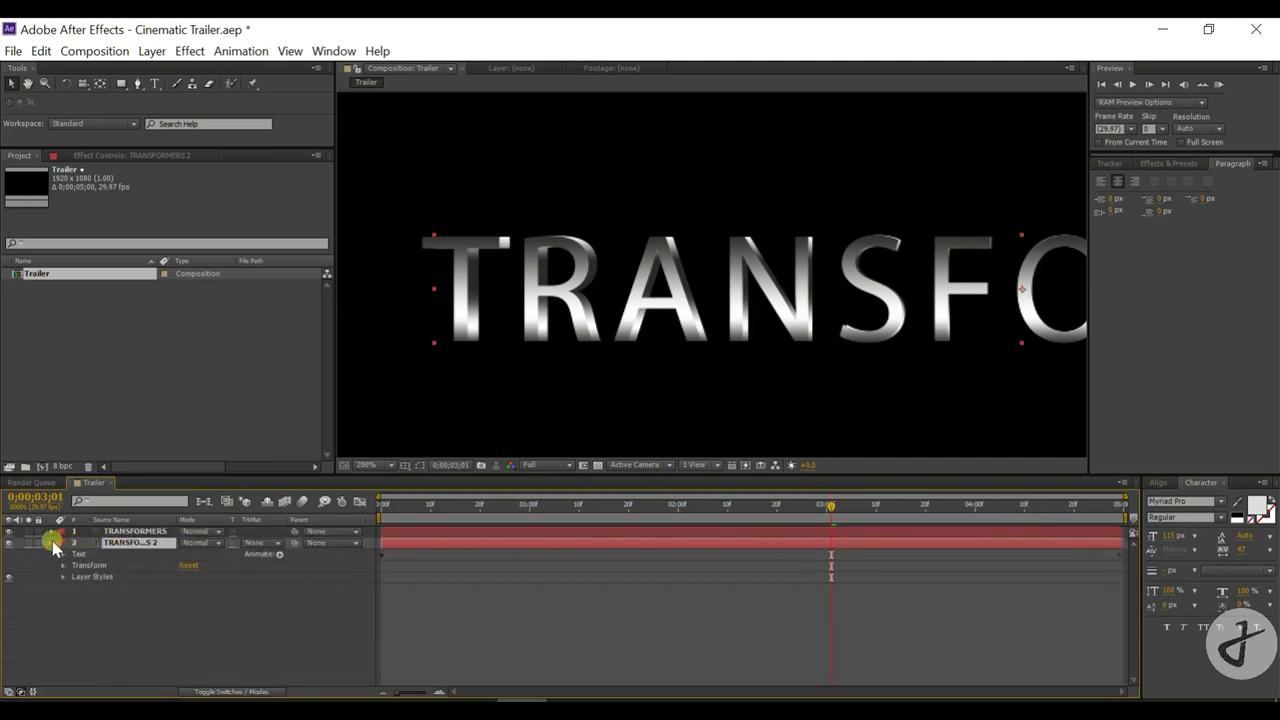
{"action": "left_click", "coordinate": [56, 544]}
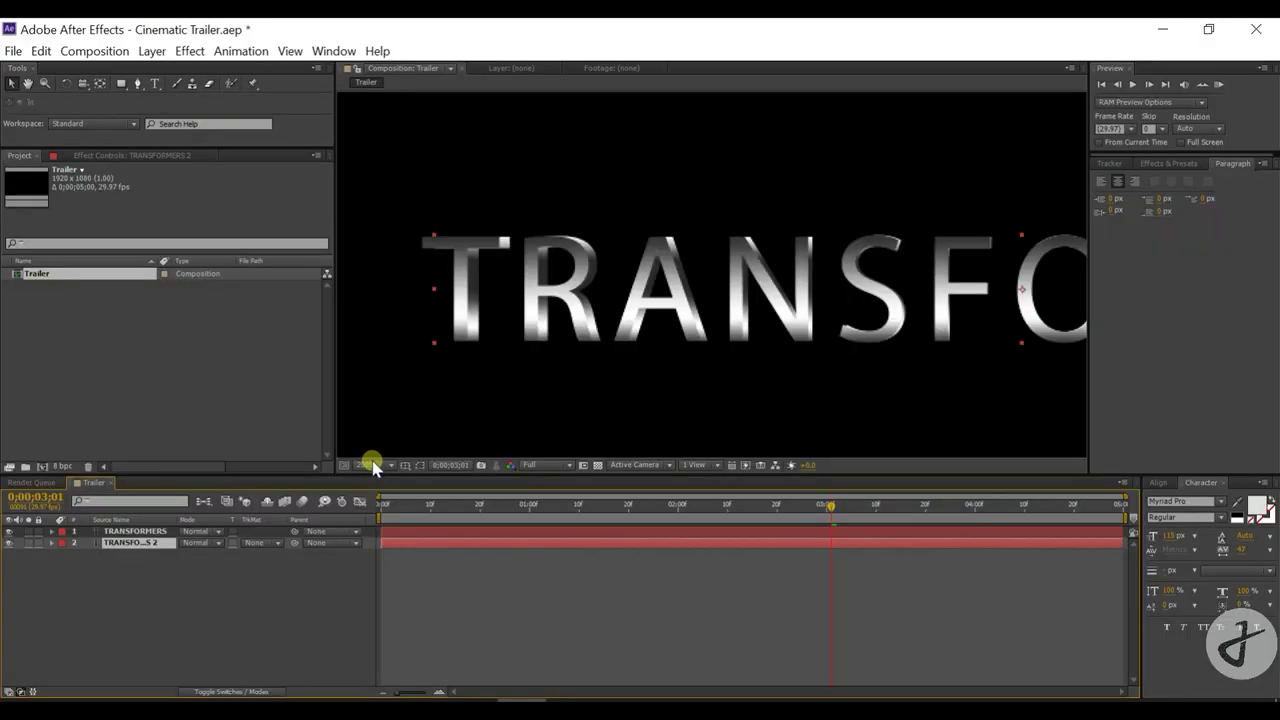
{"action": "left_click", "coordinate": [110, 680]}
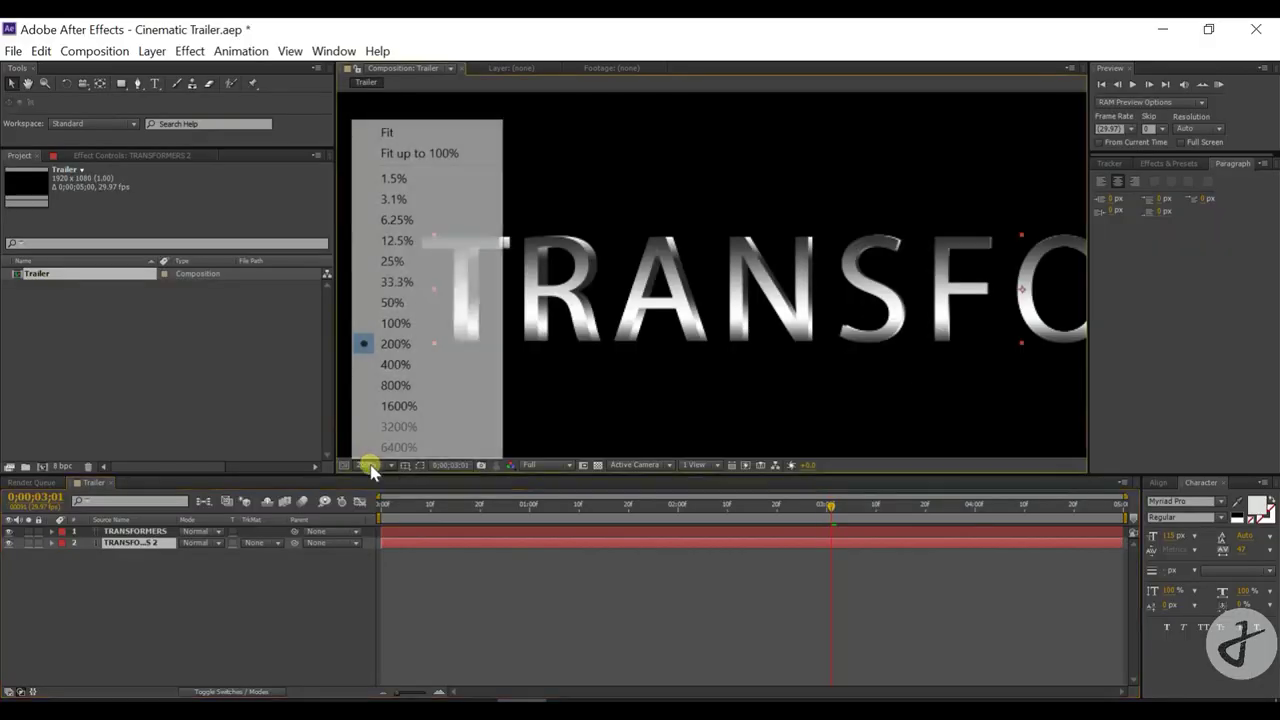
{"action": "left_click", "coordinate": [386, 135]}
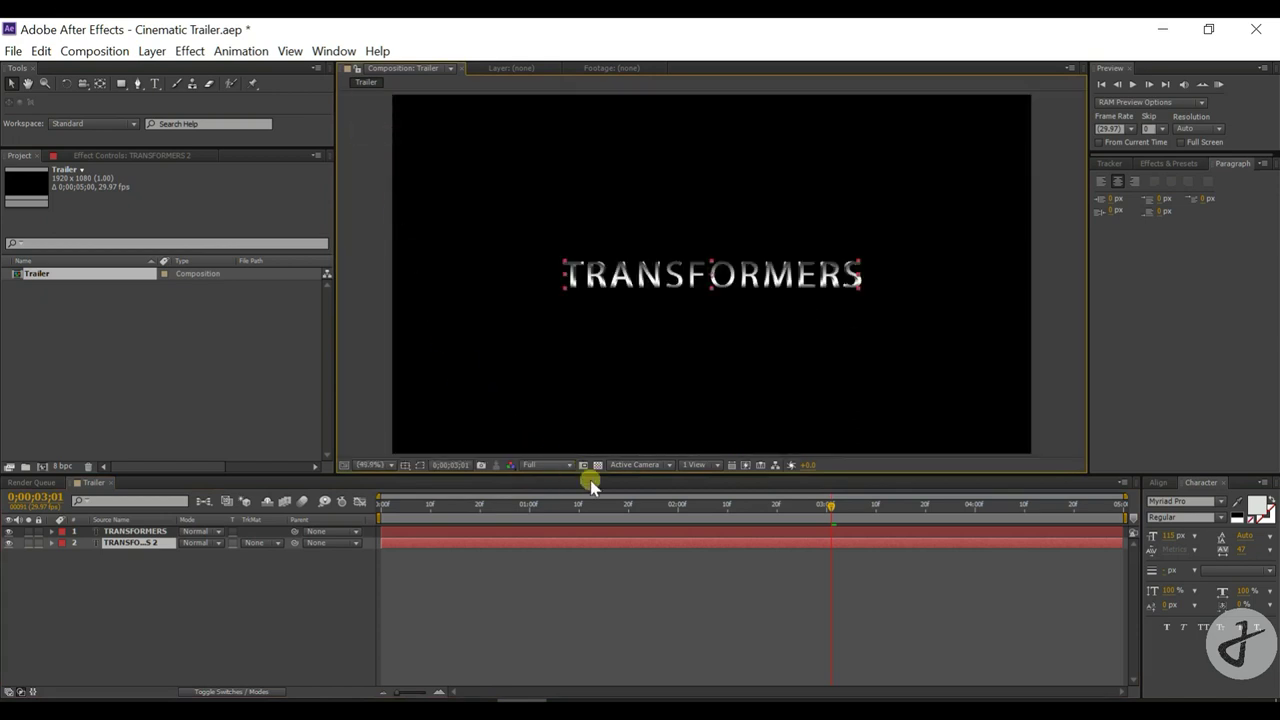
{"action": "left_click_drag", "start_coordinate": [568, 506], "coordinate": [513, 514]}
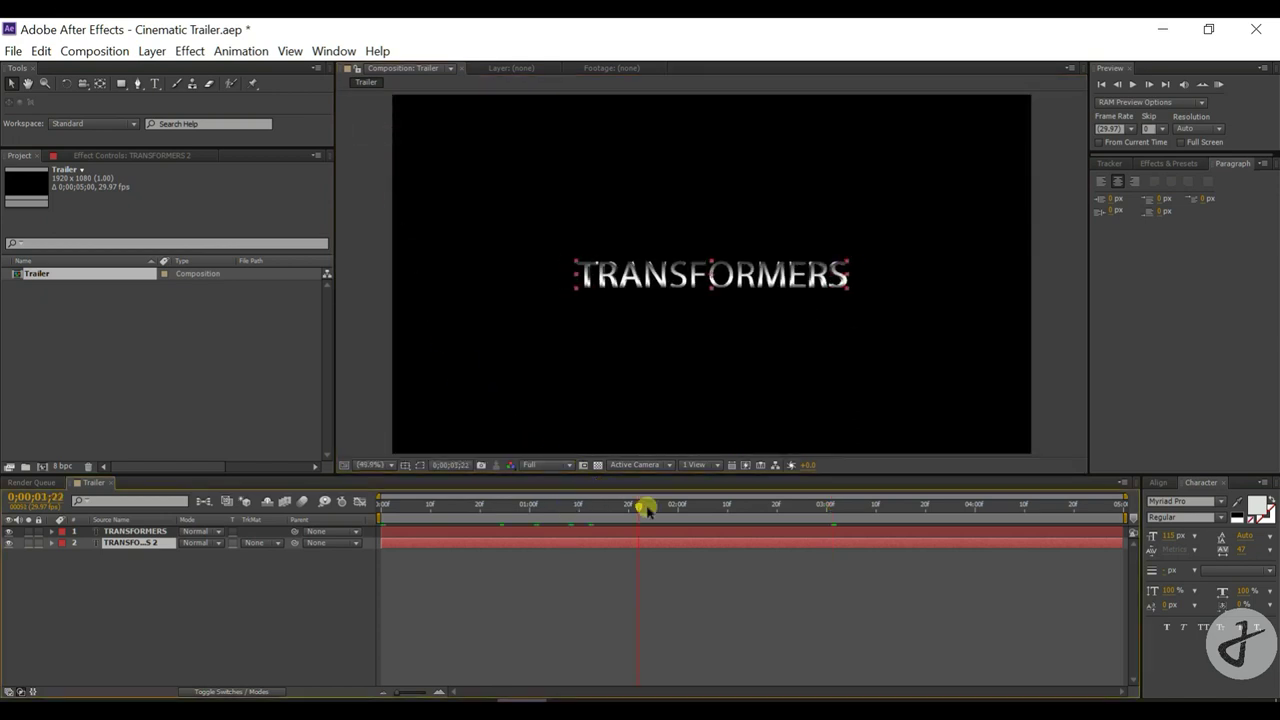
{"action": "key", "text": "Home"}
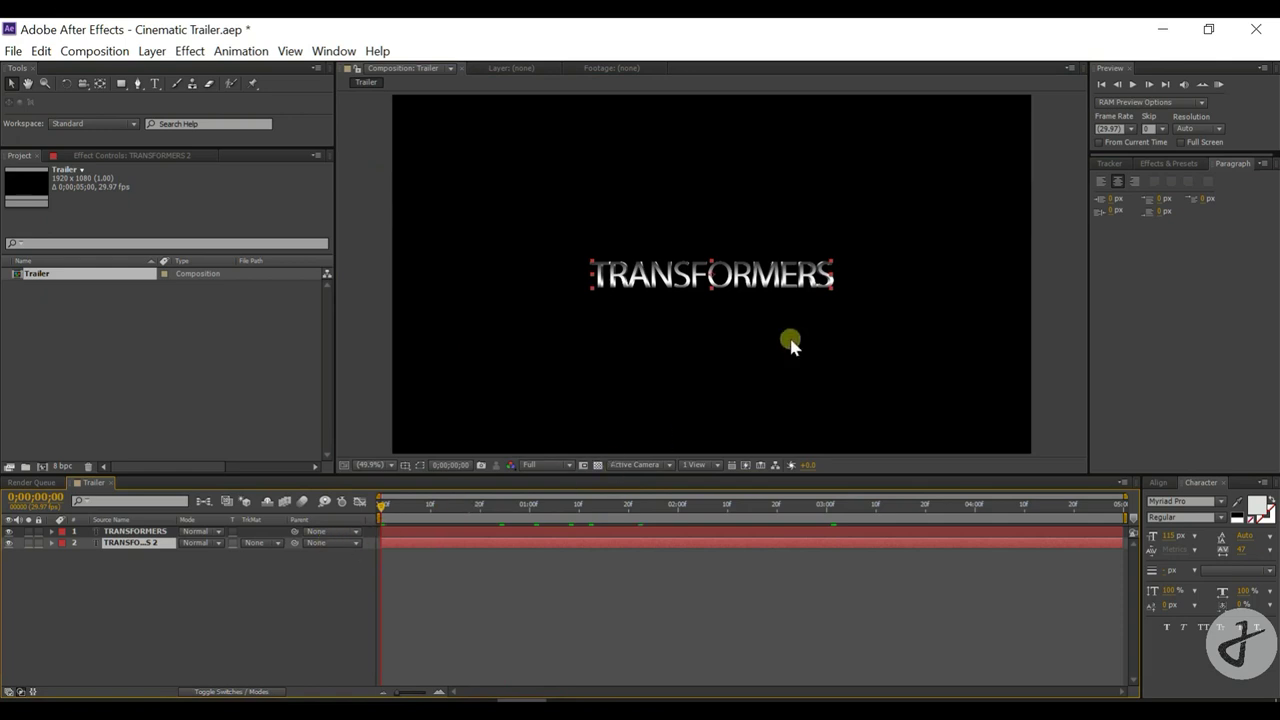
{"action": "left_click", "coordinate": [1219, 84]}
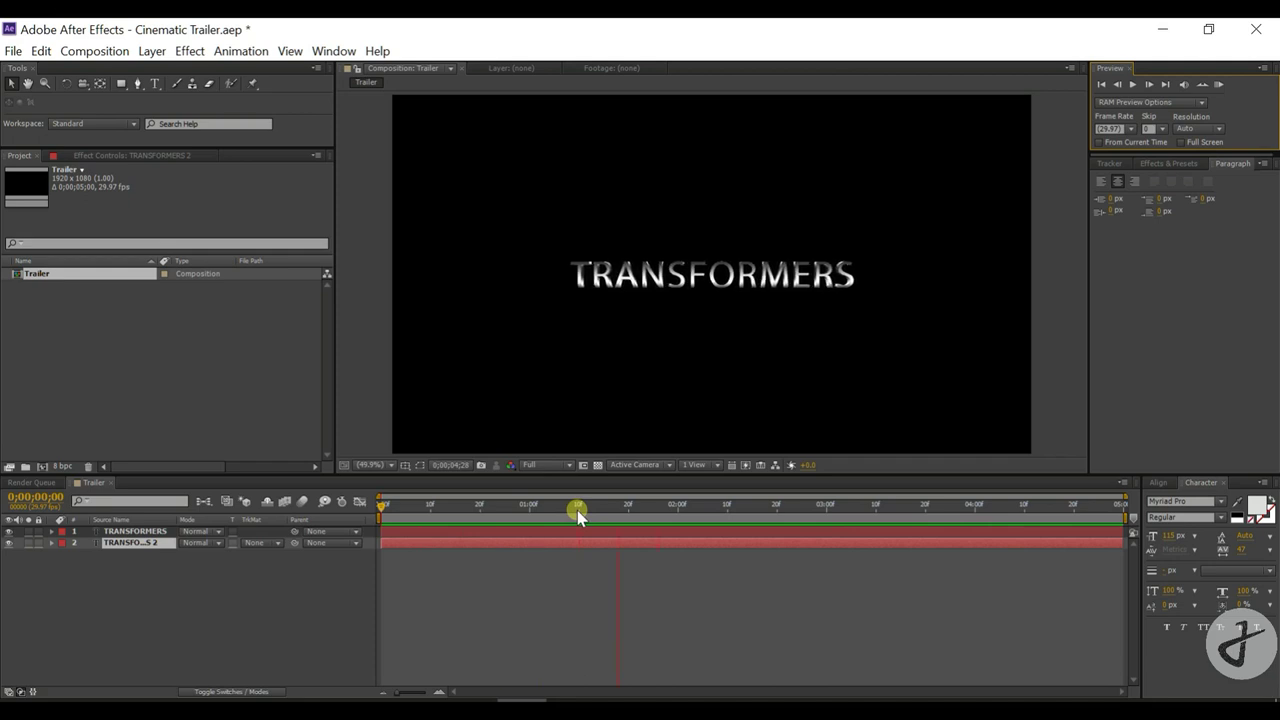
{"action": "left_click_drag", "start_coordinate": [577, 510], "coordinate": [733, 512]}
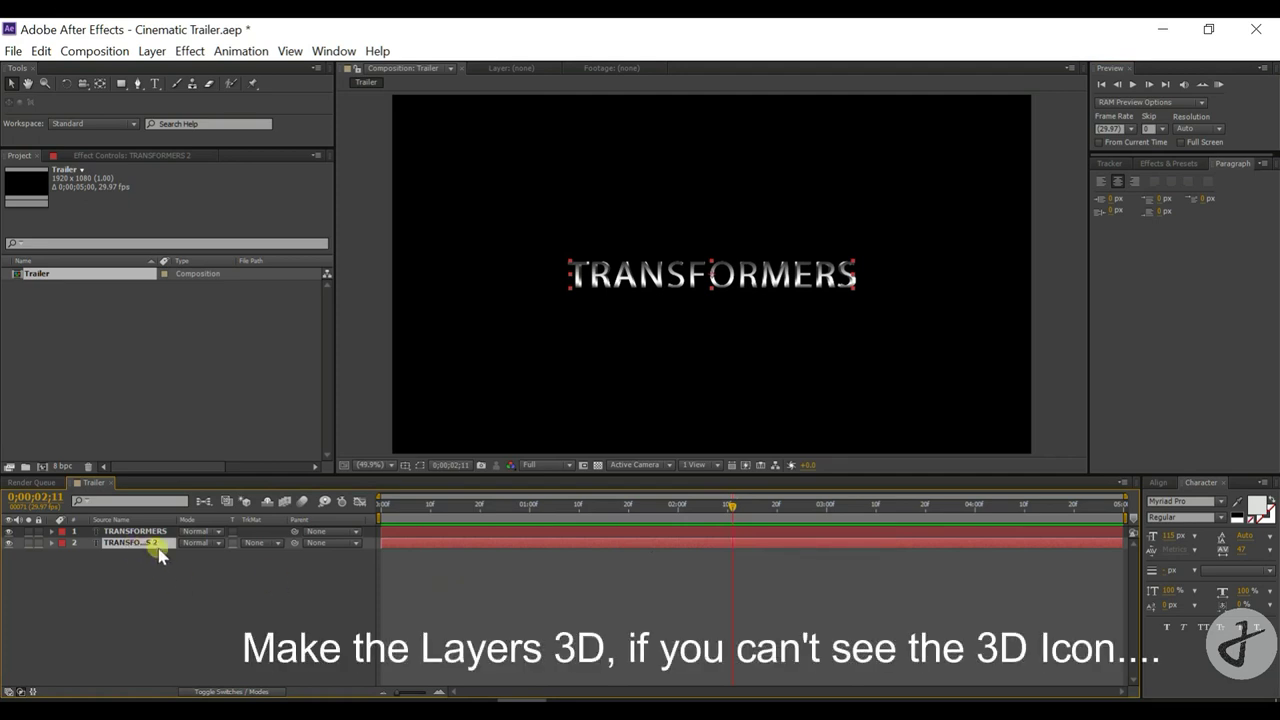
Turn on Motion Blur and 3D for layers 1 and 2, plus composition motion blur
{"action": "left_click", "coordinate": [135, 531]}
{"action": "left_click", "coordinate": [204, 580]}
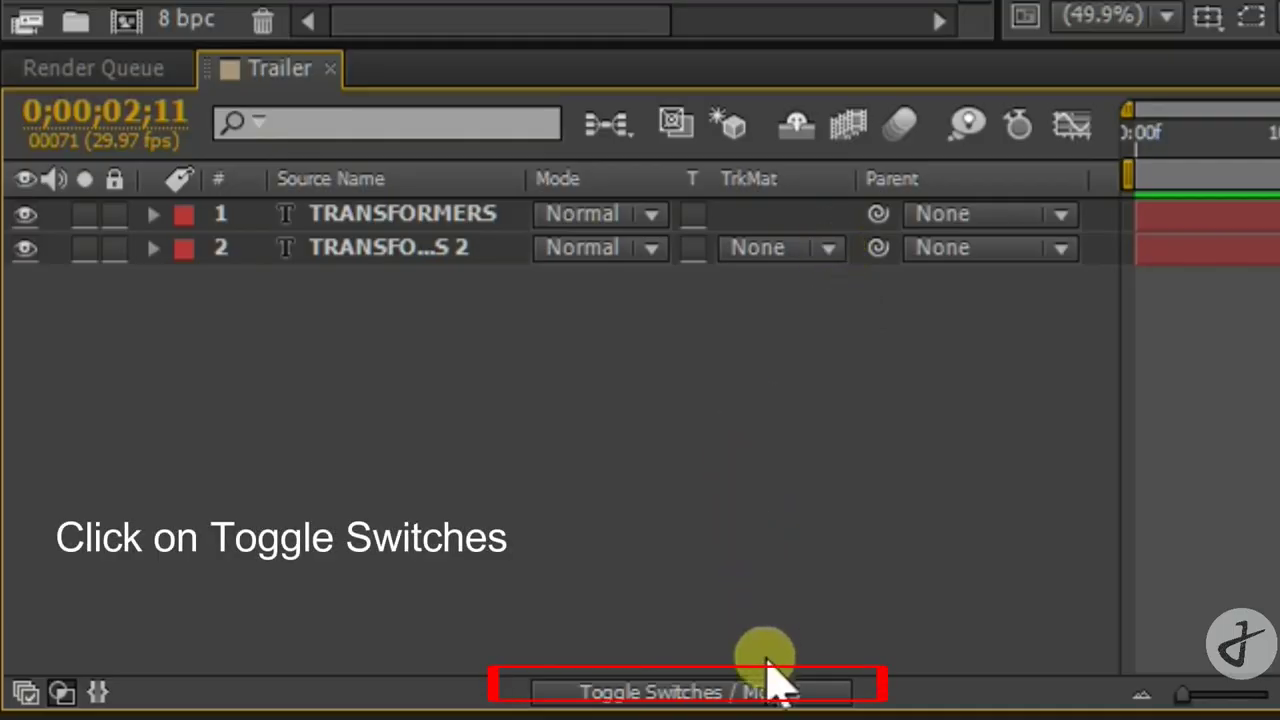
{"action": "left_click", "coordinate": [716, 692]}
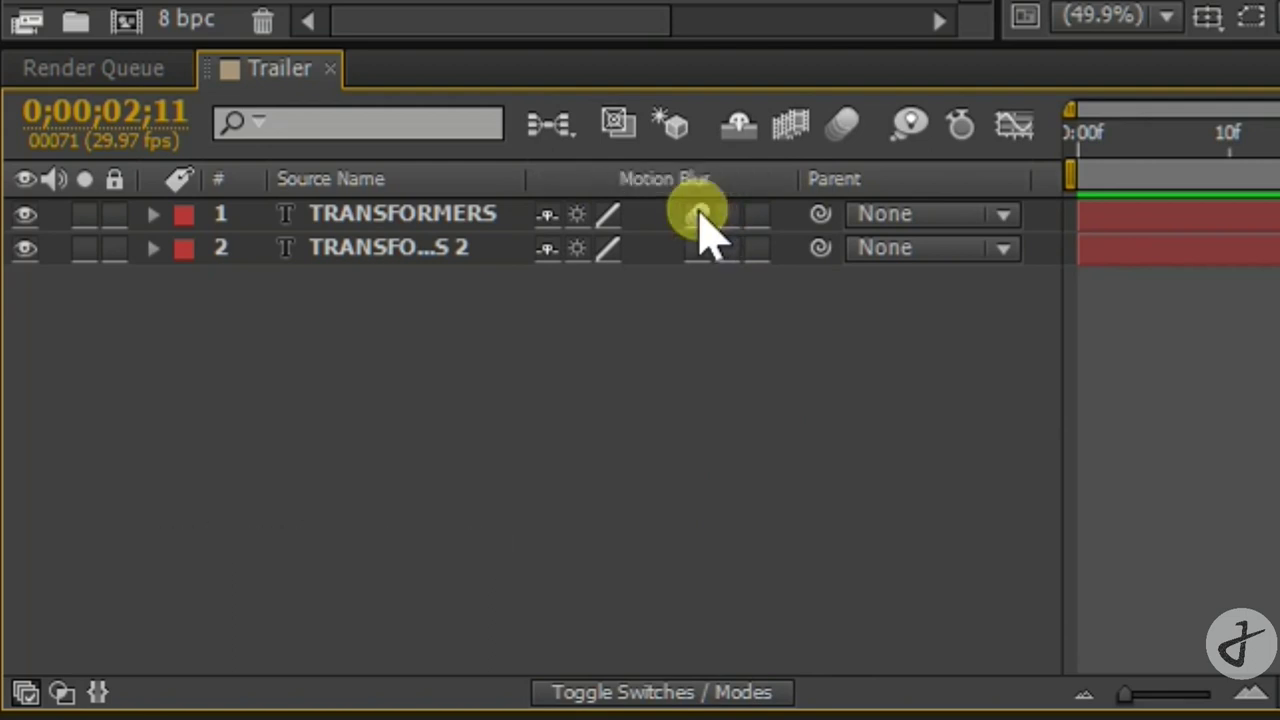
{"action": "left_click_drag", "start_coordinate": [700, 215], "coordinate": [700, 249]}
{"action": "left_click", "coordinate": [843, 124]}
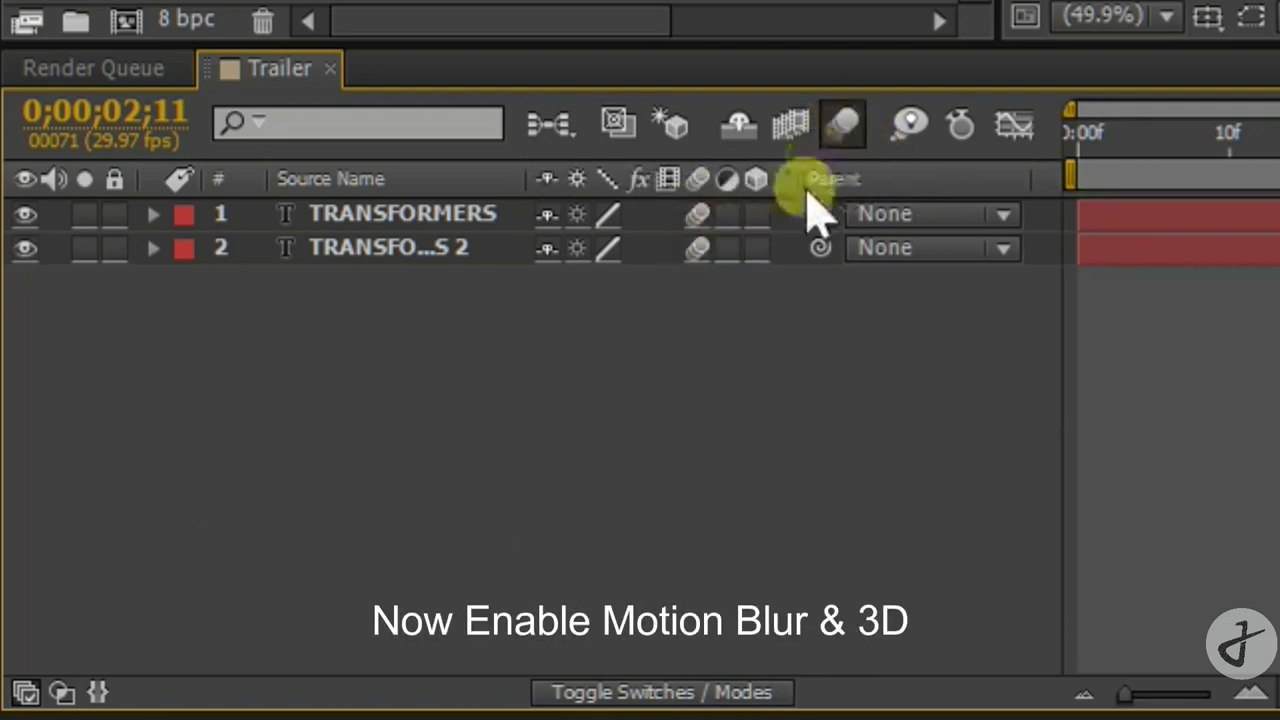
{"action": "left_click_drag", "start_coordinate": [756, 214], "coordinate": [756, 248]}
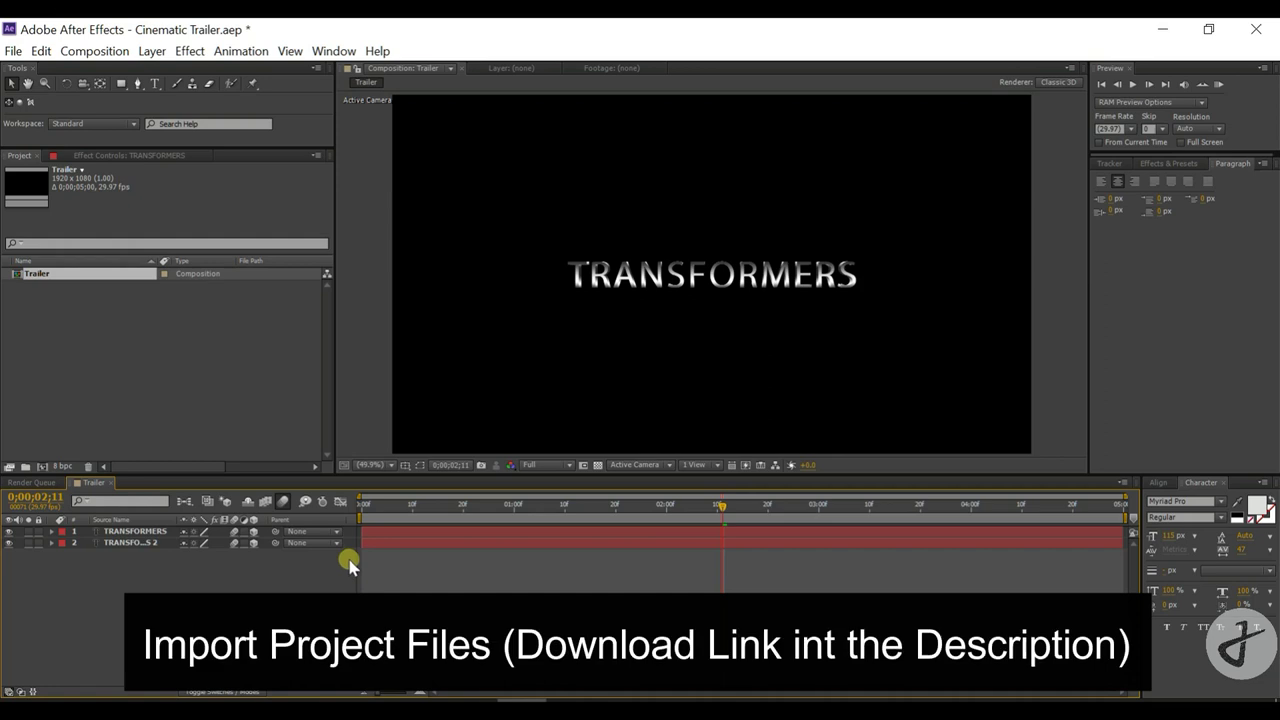
Import Background Particles.mov, Flare.mp4, Particles.mp4 and Sparks.mov from the Footage folder
{"action": "left_click", "coordinate": [333, 697]}
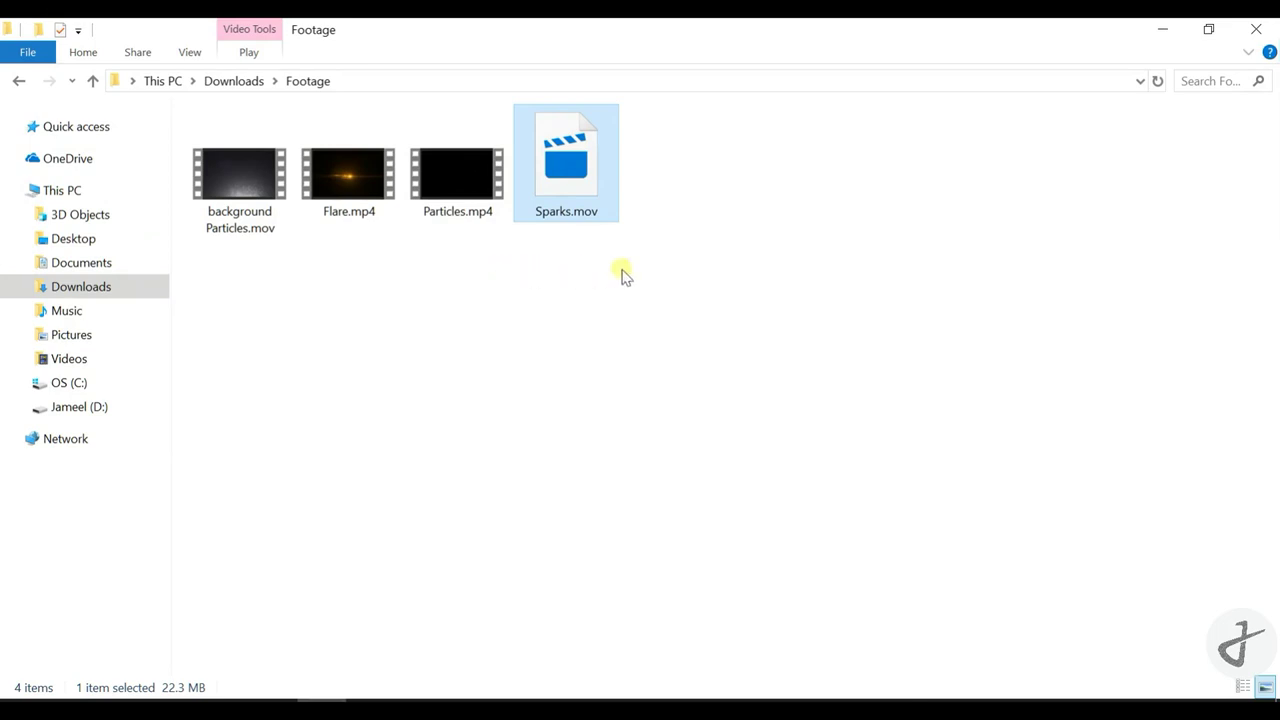
{"action": "mouse_move", "coordinate": [622, 276]}
{"action": "left_mouse_down"}
{"action": "mouse_move", "coordinate": [240, 185]}
{"action": "mouse_move", "coordinate": [343, 271]}
{"action": "mouse_move", "coordinate": [207, 432]}
{"action": "mouse_move", "coordinate": [100, 382]}
{"action": "left_mouse_up"}
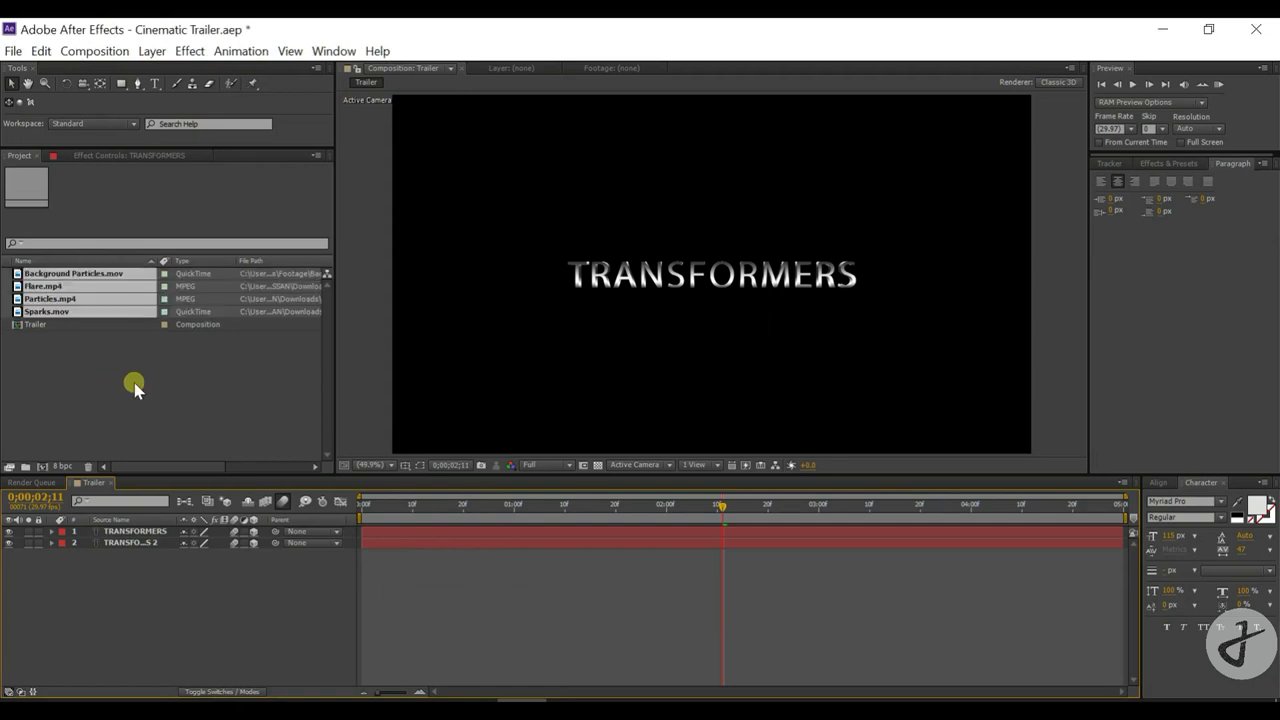
Place Background Particles.mov below both title layers and flip it vertically
{"action": "left_click", "coordinate": [130, 377]}
{"action": "left_click", "coordinate": [60, 273]}
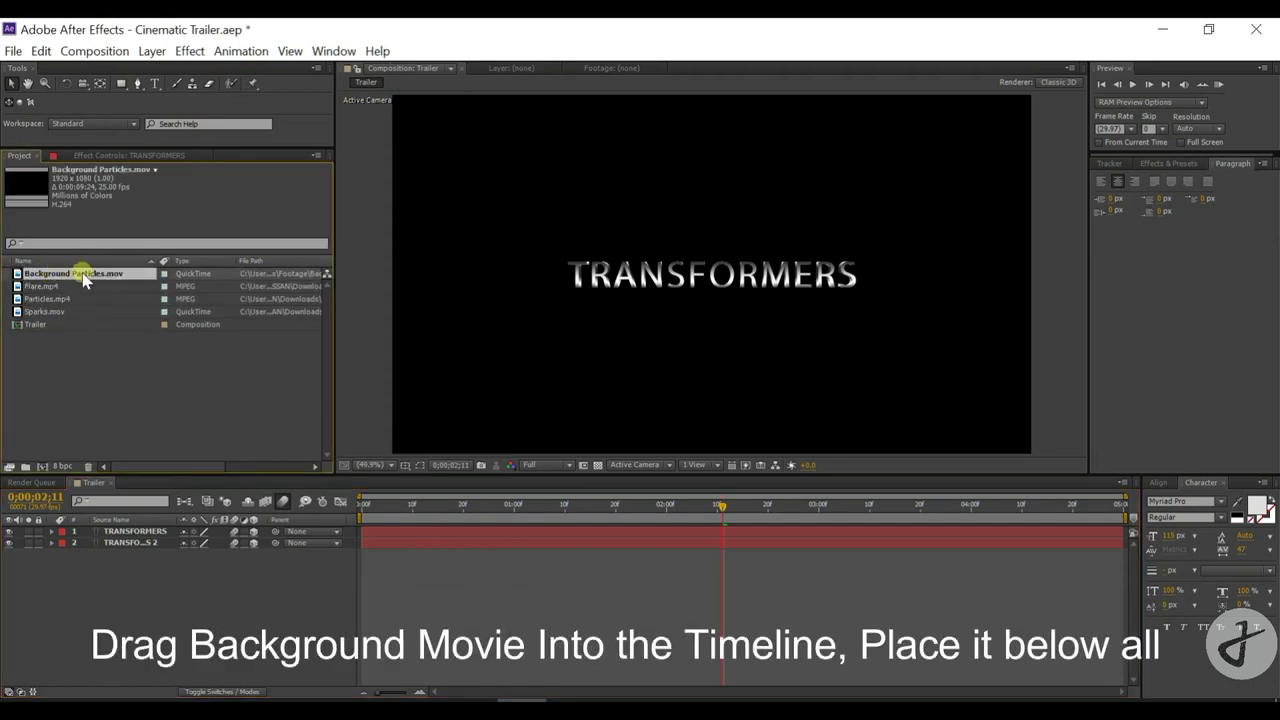
{"action": "left_click_drag", "start_coordinate": [82, 280], "coordinate": [140, 566]}
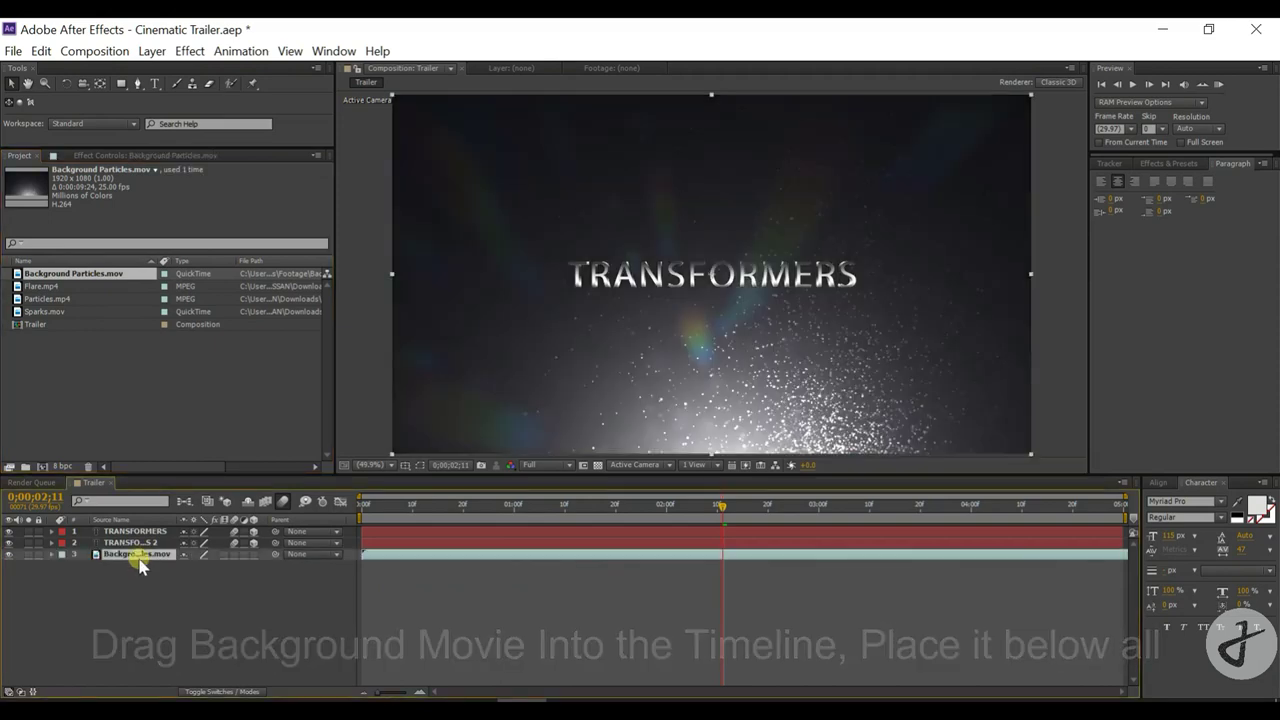
{"action": "right_click", "coordinate": [141, 565]}
{"action": "mouse_move", "coordinate": [350, 176]}
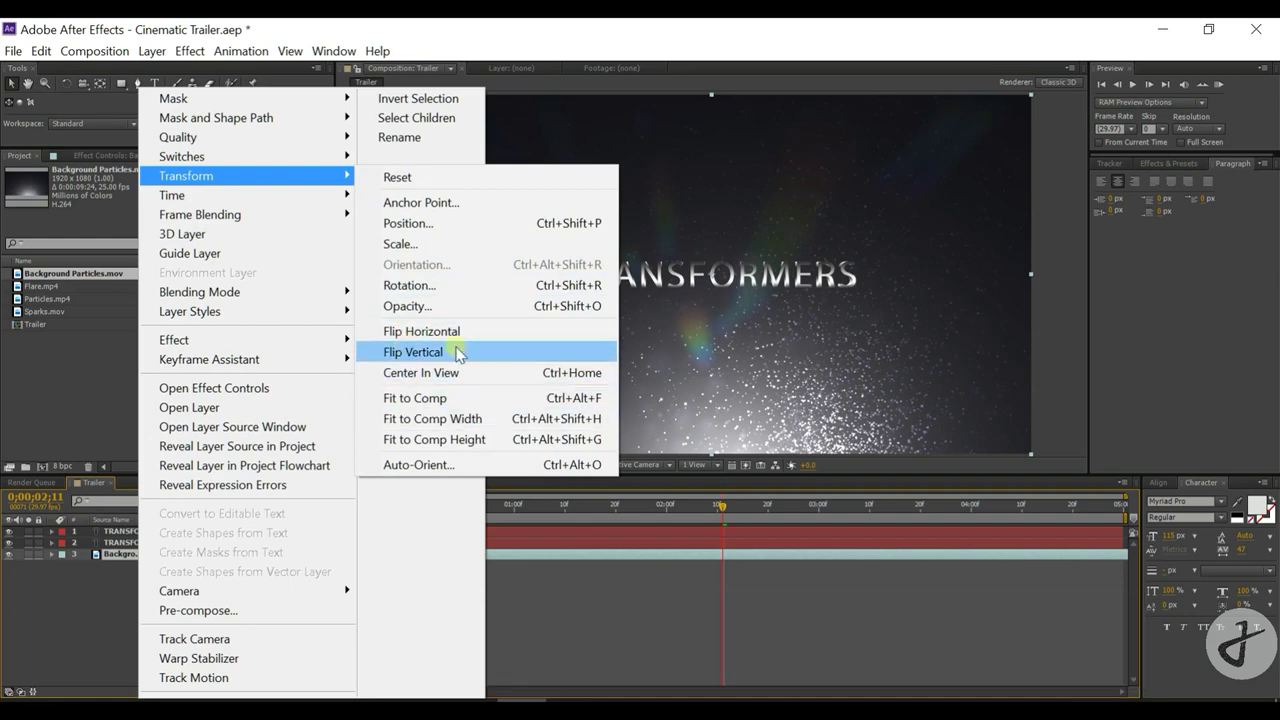
{"action": "left_click", "coordinate": [500, 351]}
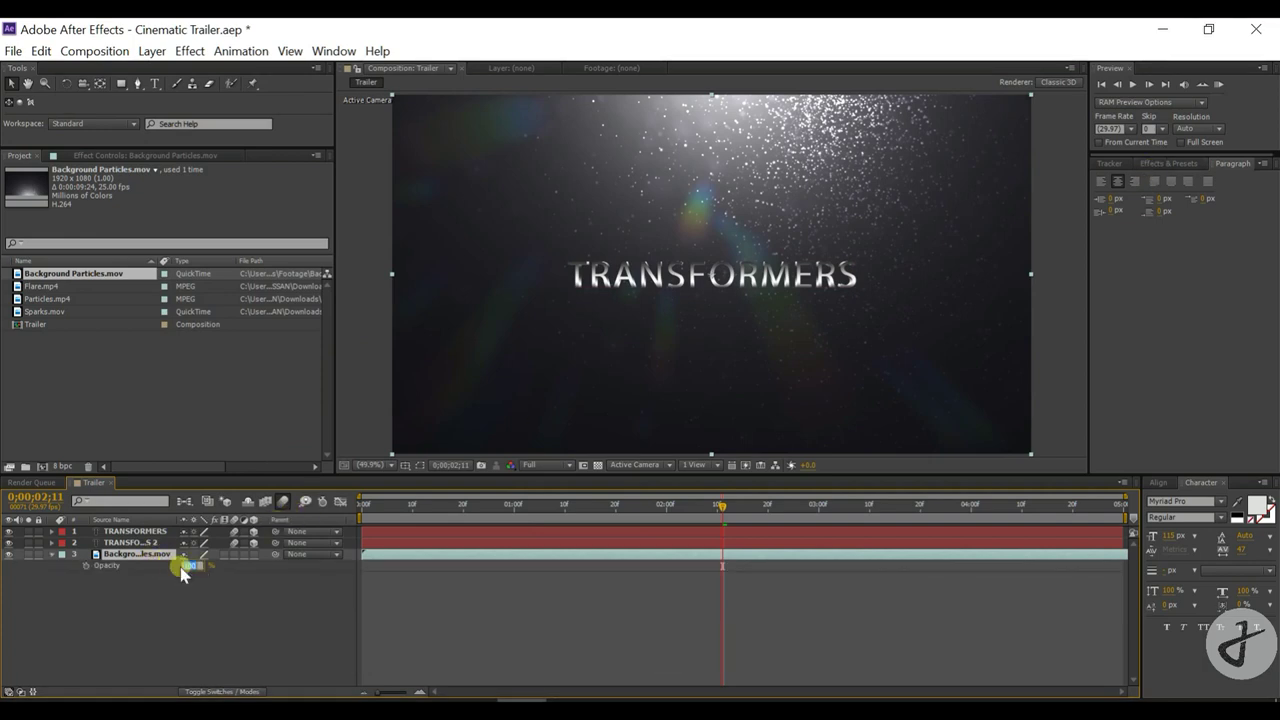
Lower Background Particles.mov's opacity to 55% and drop the Curves effect onto it
{"action": "left_click_drag", "start_coordinate": [181, 566], "coordinate": [186, 572]}
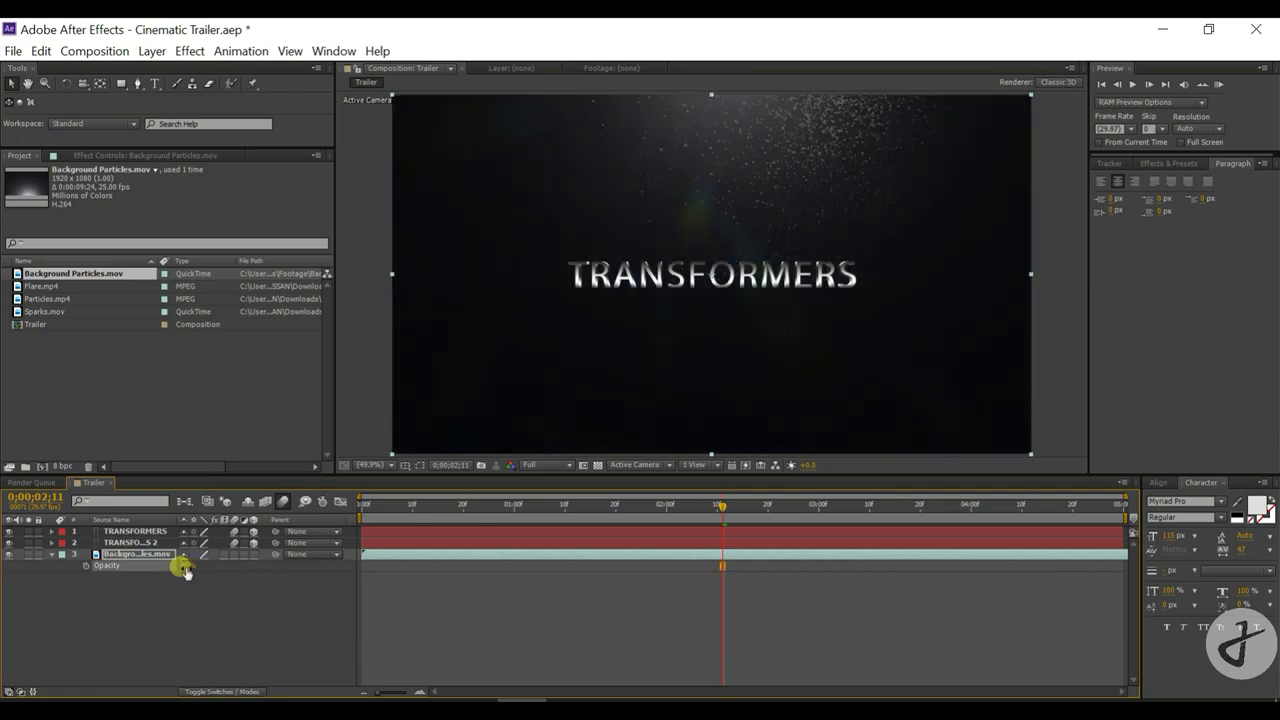
{"action": "left_click", "coordinate": [51, 555]}
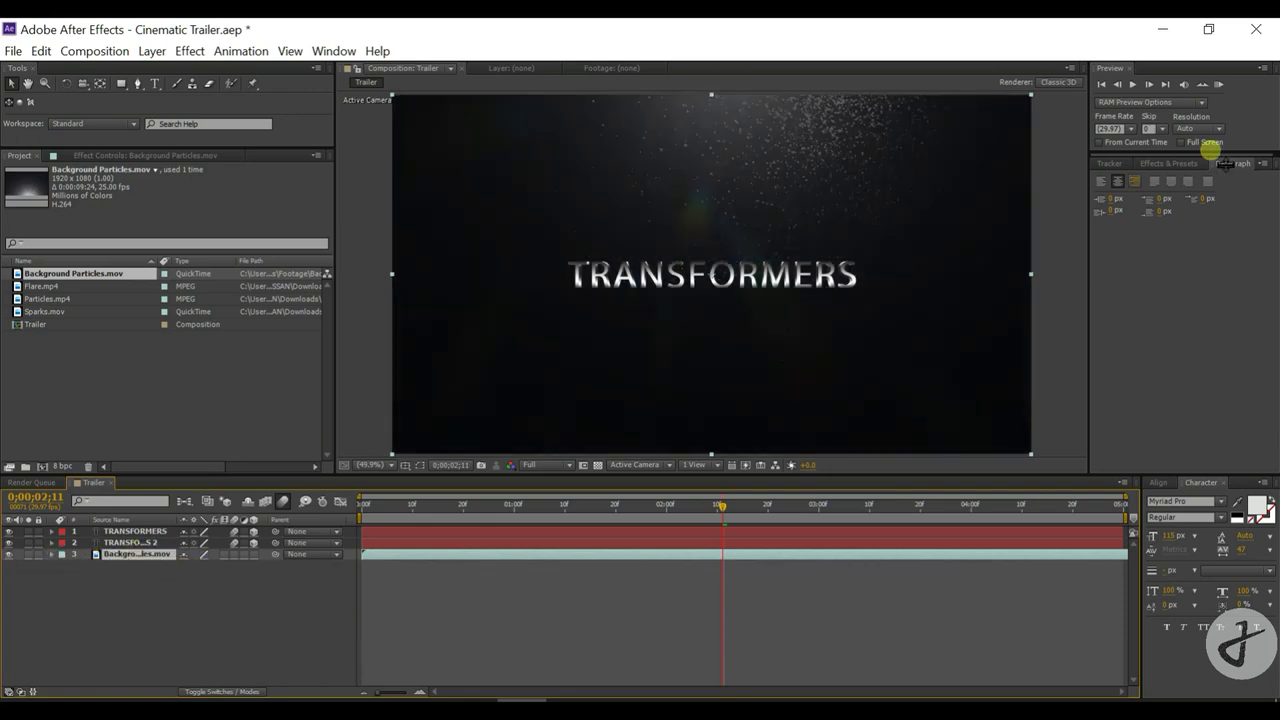
{"action": "left_click", "coordinate": [1166, 163]}
{"action": "left_click", "coordinate": [1163, 180]}
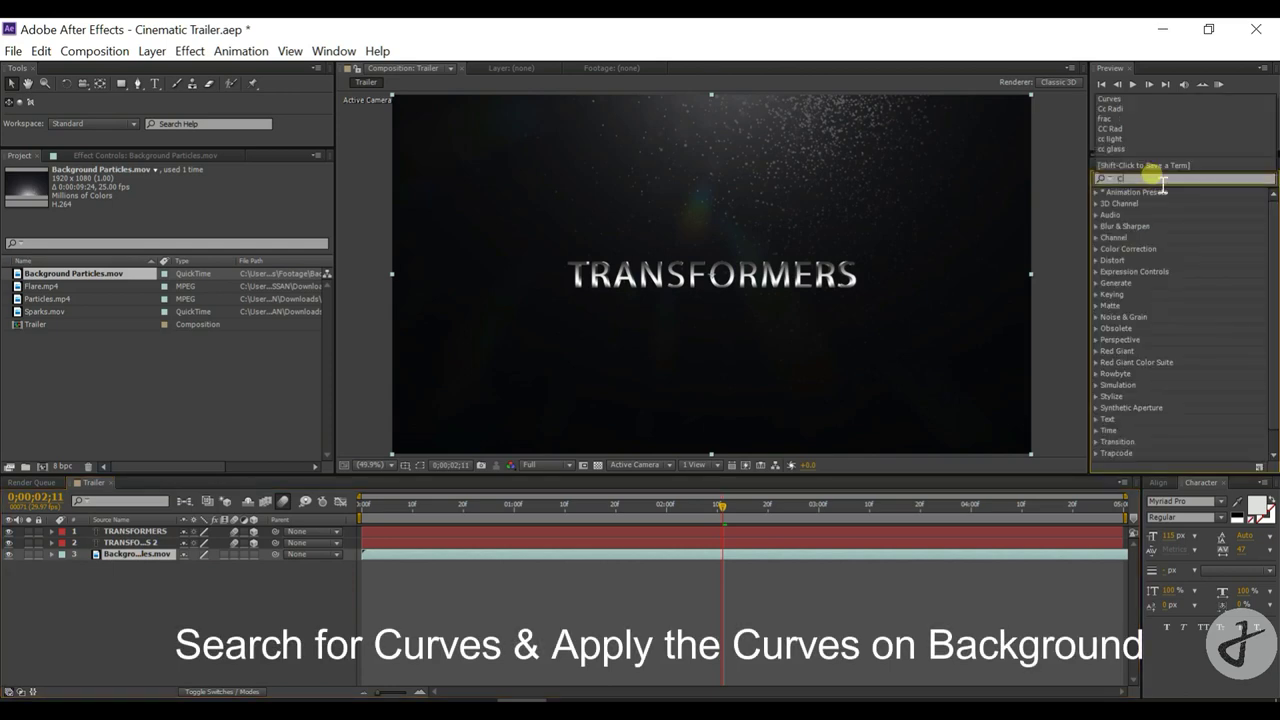
{"action": "type", "text": "Curves"}
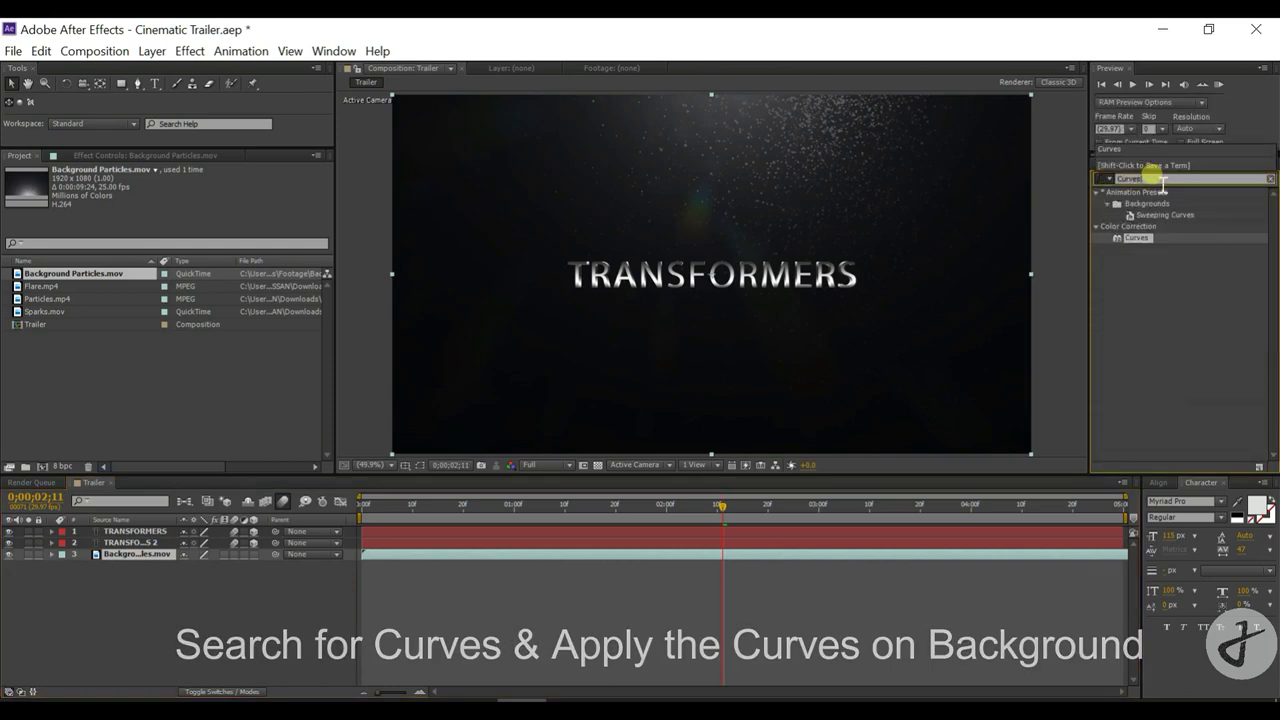
{"action": "left_click_drag", "start_coordinate": [1140, 243], "coordinate": [162, 565]}
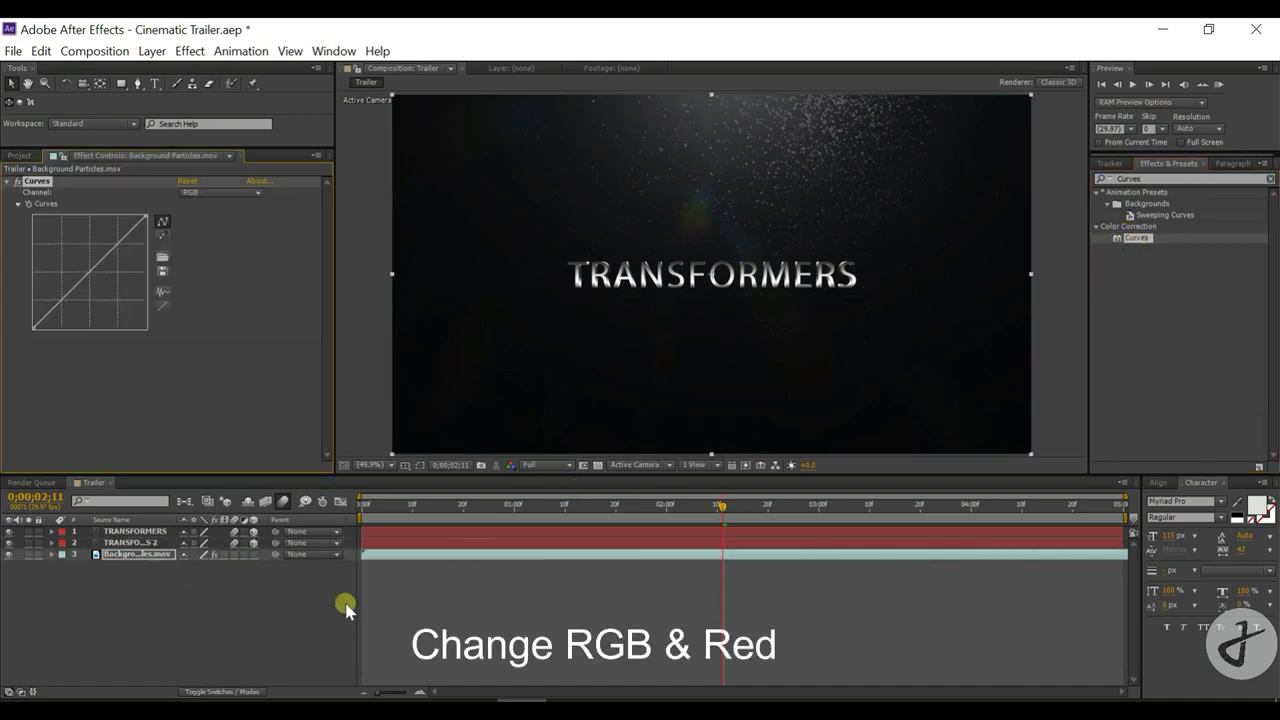
Bend the RGB curve into an S-shape with brighter midtones and darker shadows
{"action": "left_click", "coordinate": [199, 200]}
{"action": "left_click", "coordinate": [193, 210]}
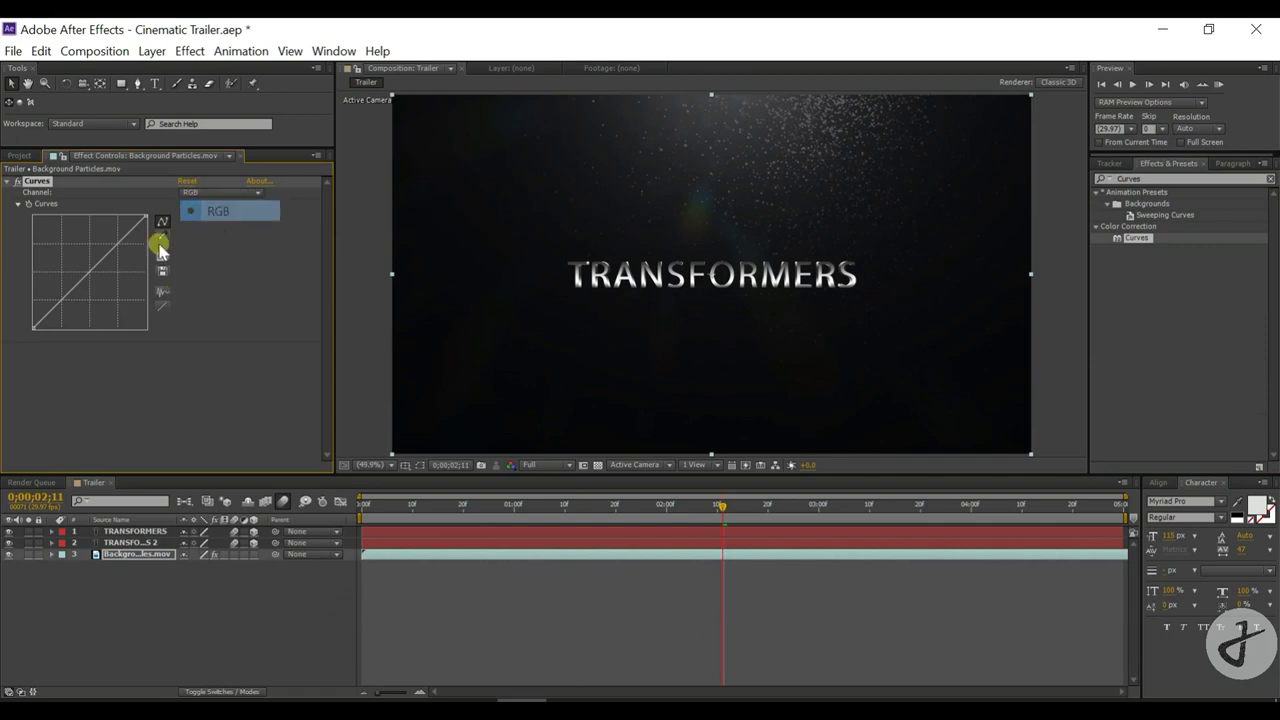
{"action": "left_click_drag", "start_coordinate": [110, 259], "coordinate": [109, 243]}
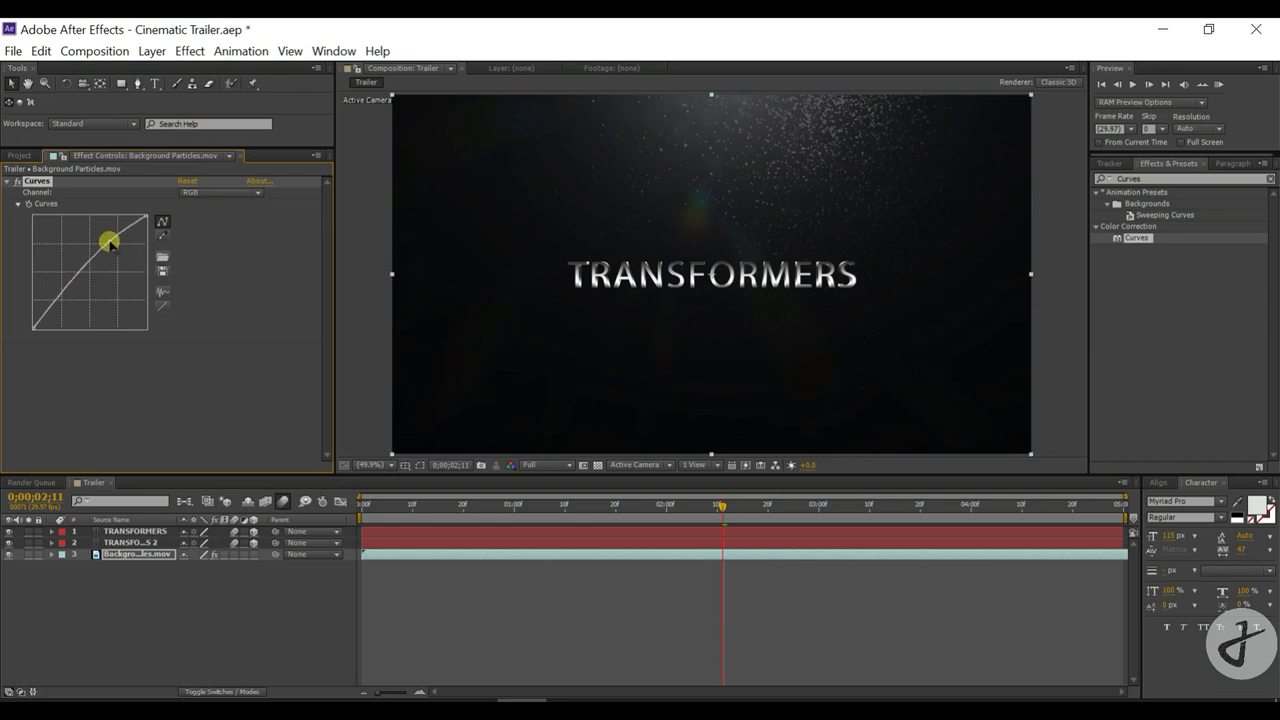
{"action": "left_click", "coordinate": [104, 266]}
{"action": "left_click_drag", "start_coordinate": [56, 310], "coordinate": [58, 317]}
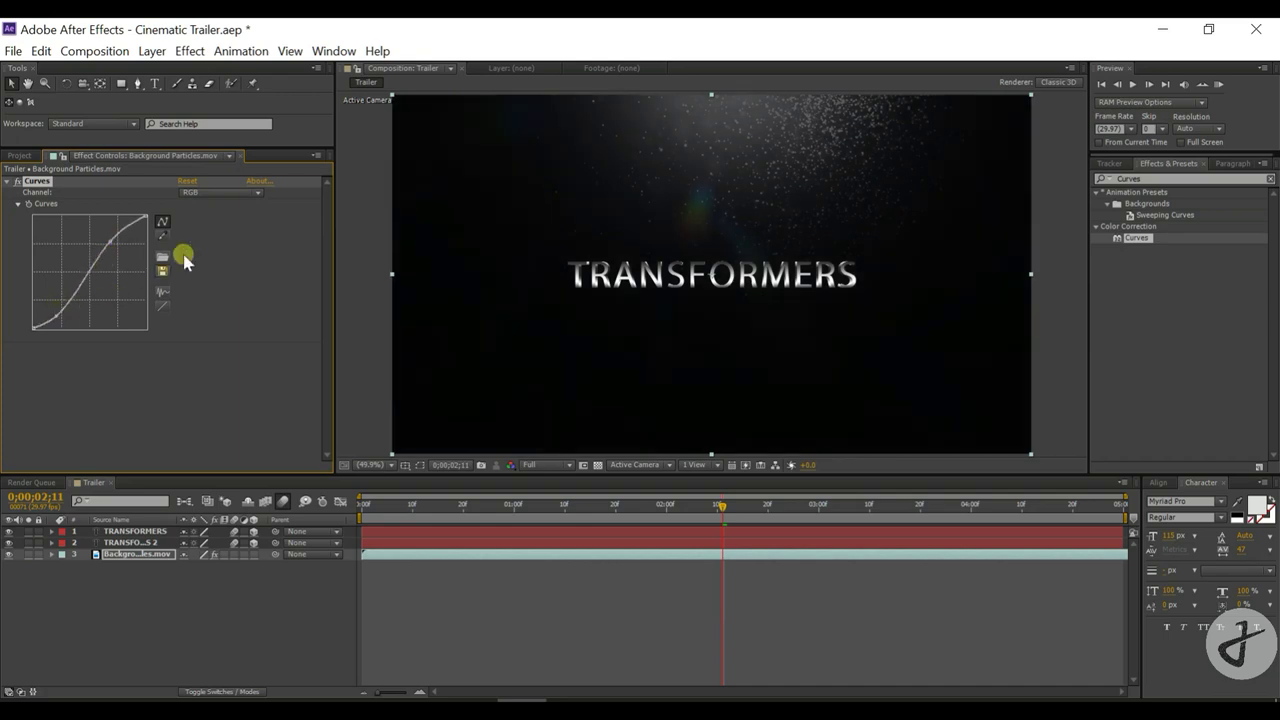
Switch Curves to the Red channel and bend the Red curve upward
{"action": "left_click", "coordinate": [192, 192]}
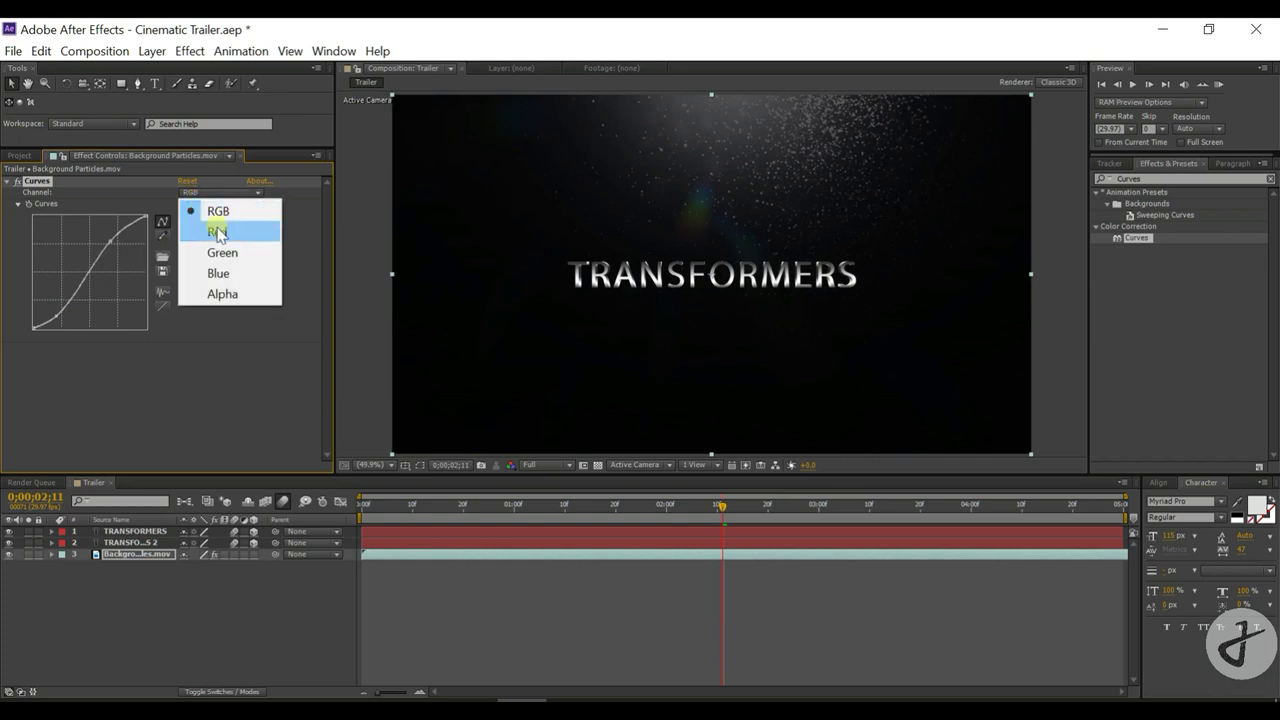
{"action": "left_click", "coordinate": [219, 232]}
{"action": "left_click_drag", "start_coordinate": [122, 238], "coordinate": [119, 228]}
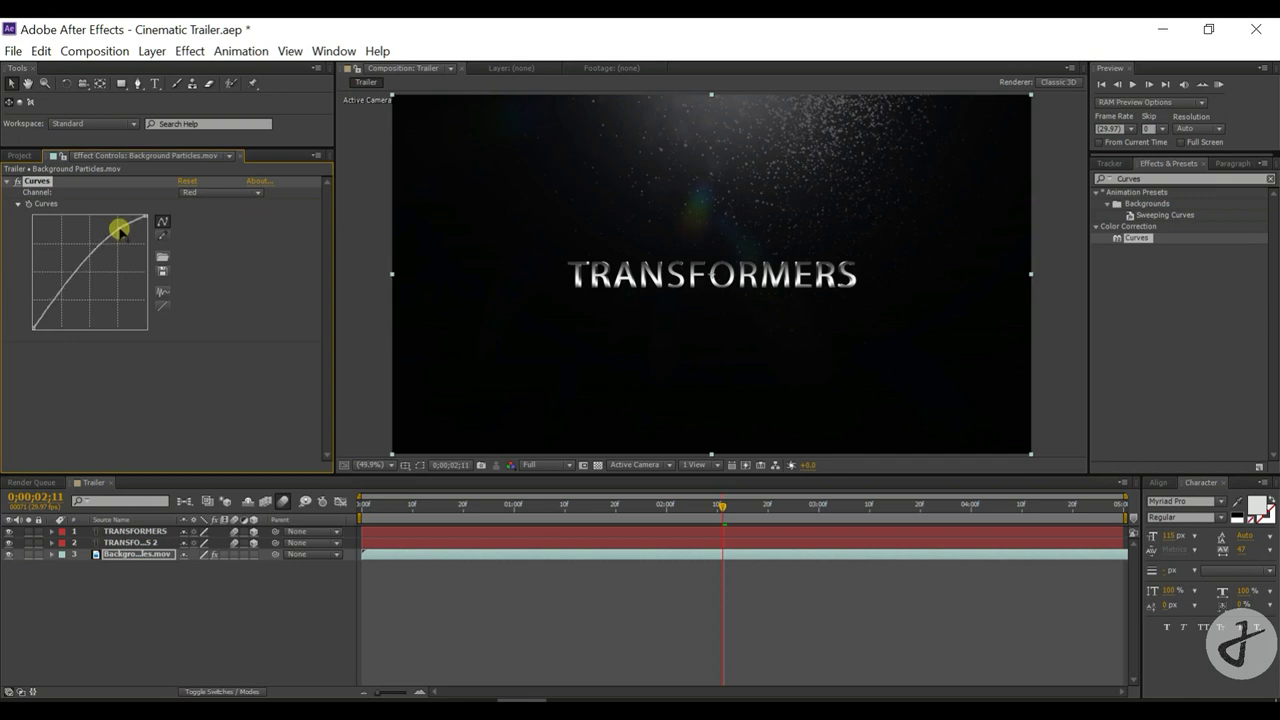
{"action": "mouse_move", "coordinate": [120, 232]}
{"action": "left_mouse_down"}
{"action": "mouse_move", "coordinate": [98, 243]}
{"action": "mouse_move", "coordinate": [66, 306]}
{"action": "left_mouse_up"}
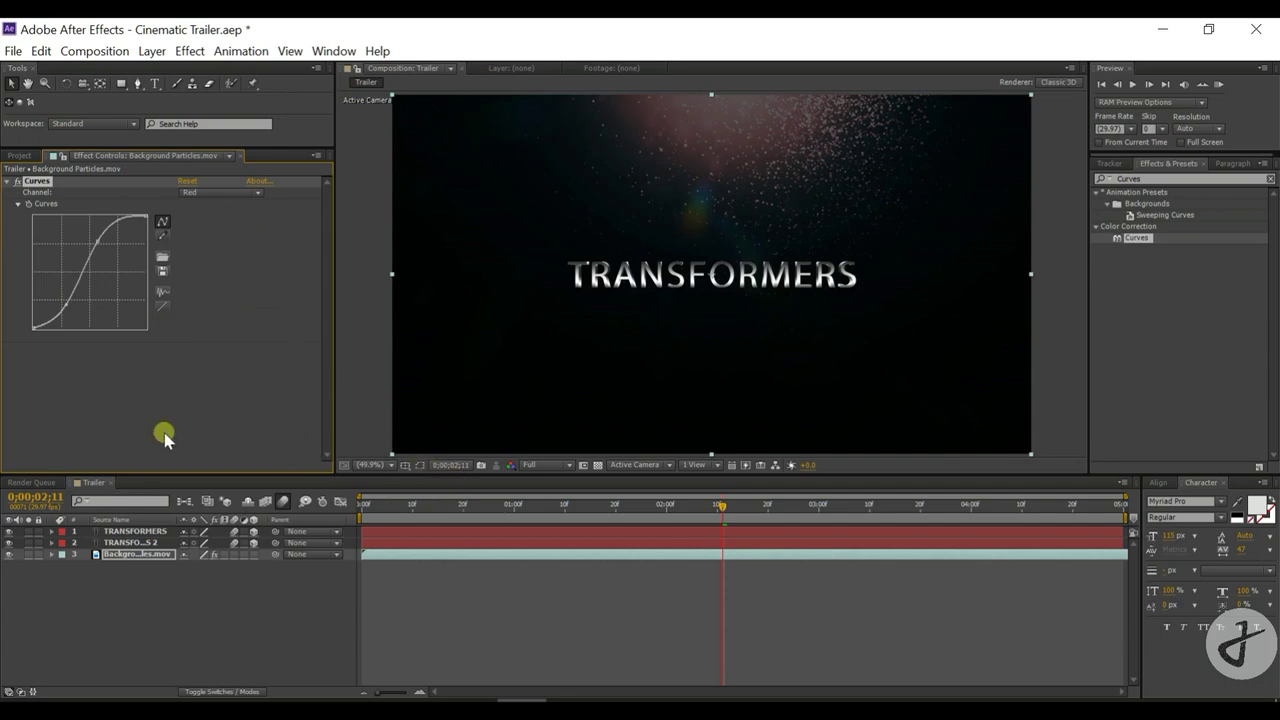
Place Flare.mp4 as the top layer and set its blending mode to Screen
{"action": "left_click", "coordinate": [19, 155]}
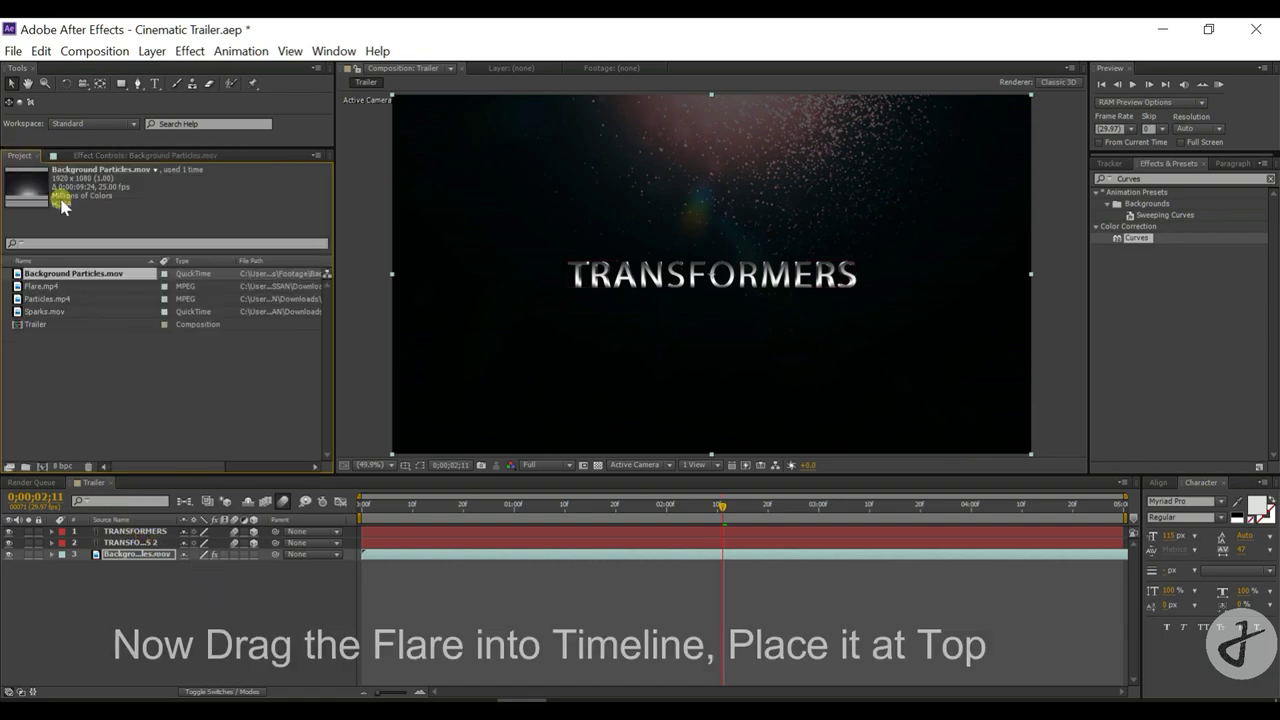
{"action": "left_click", "coordinate": [97, 368]}
{"action": "left_click", "coordinate": [40, 287]}
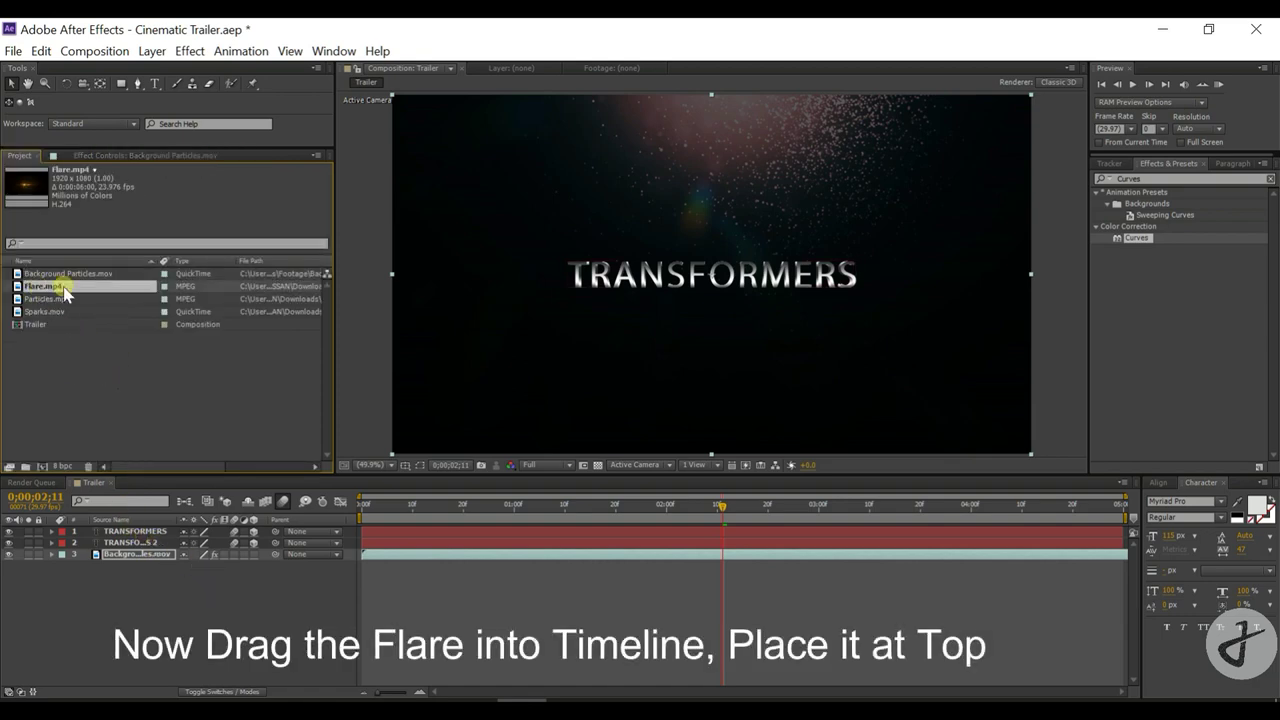
{"action": "left_click_drag", "start_coordinate": [64, 292], "coordinate": [150, 535]}
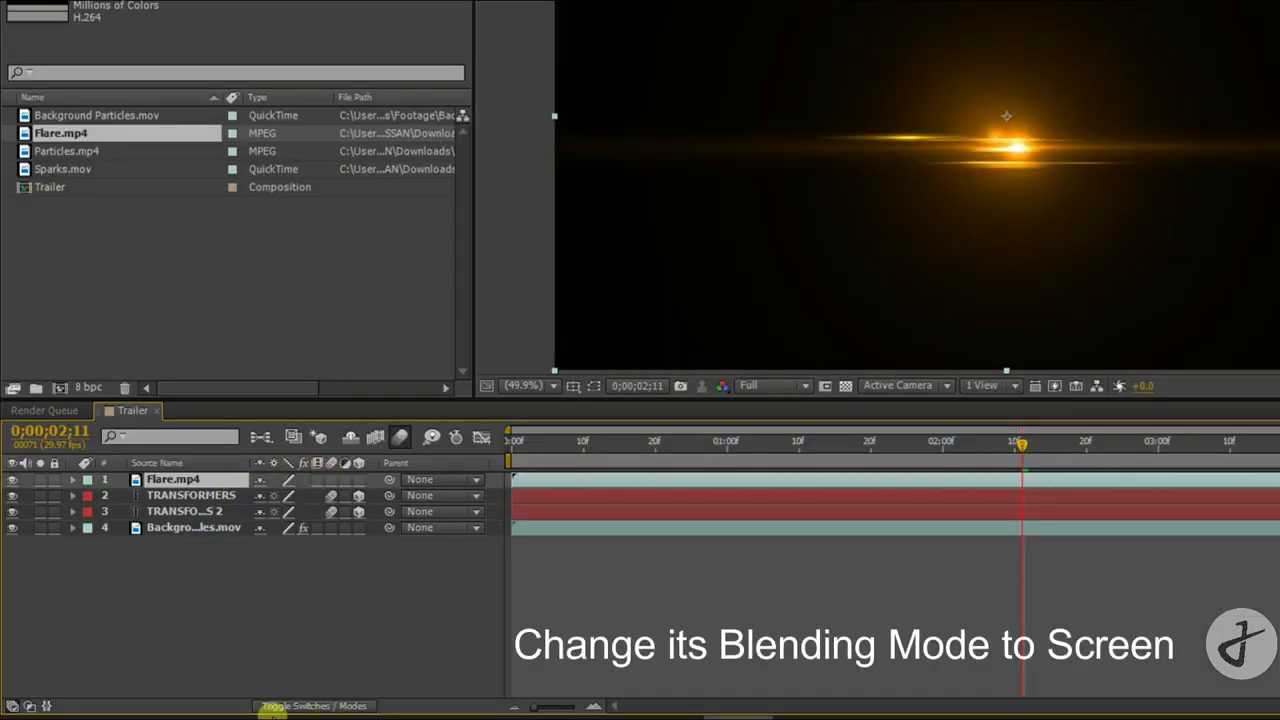
{"action": "left_click", "coordinate": [327, 705]}
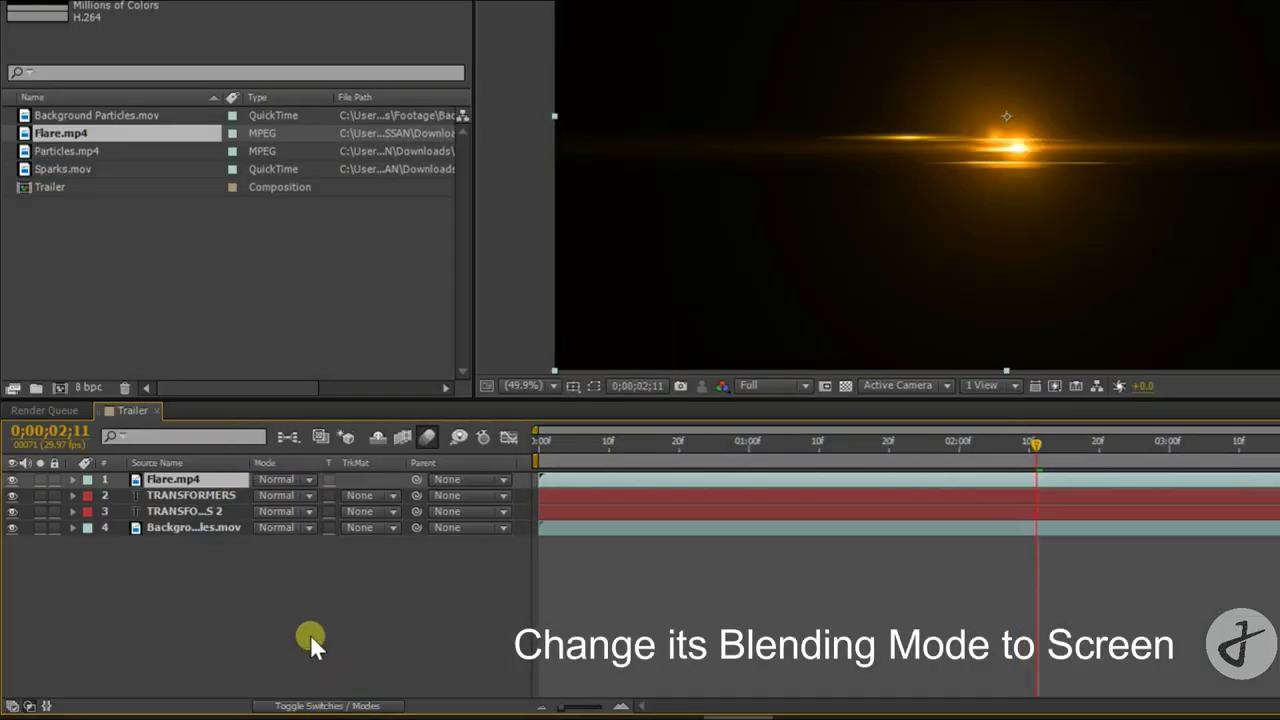
{"action": "left_click", "coordinate": [262, 479]}
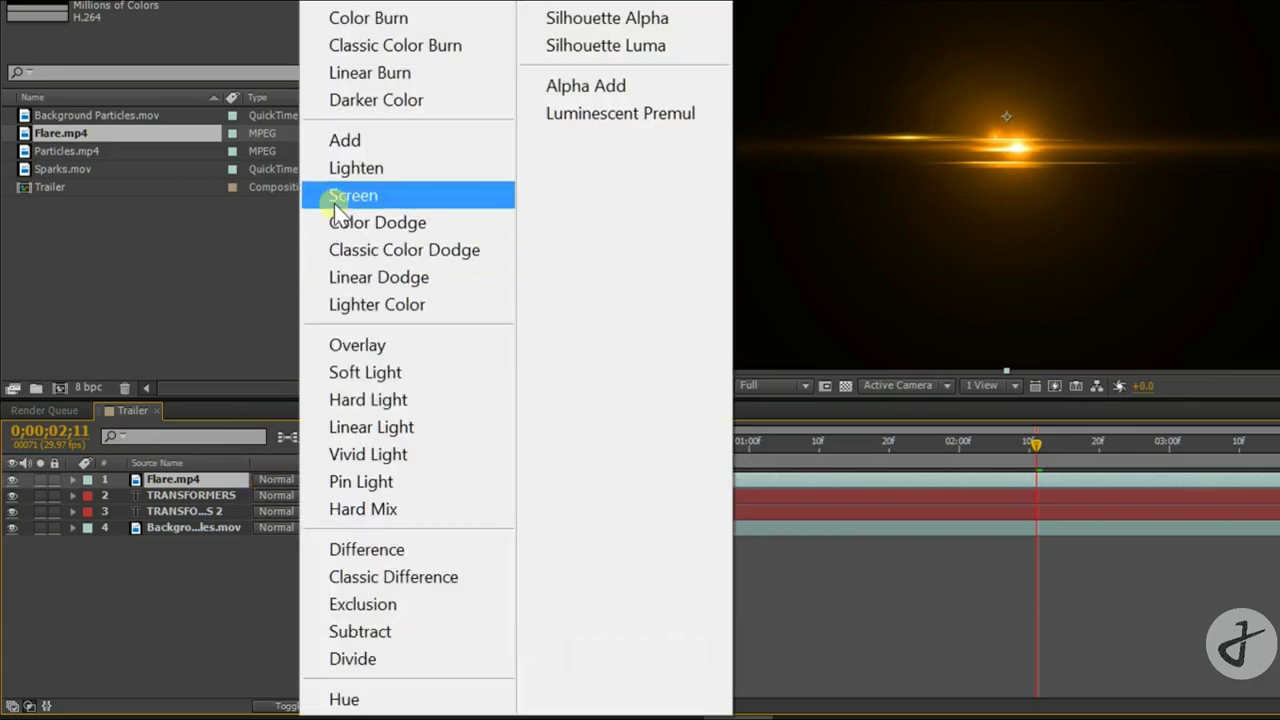
{"action": "left_click", "coordinate": [334, 200]}
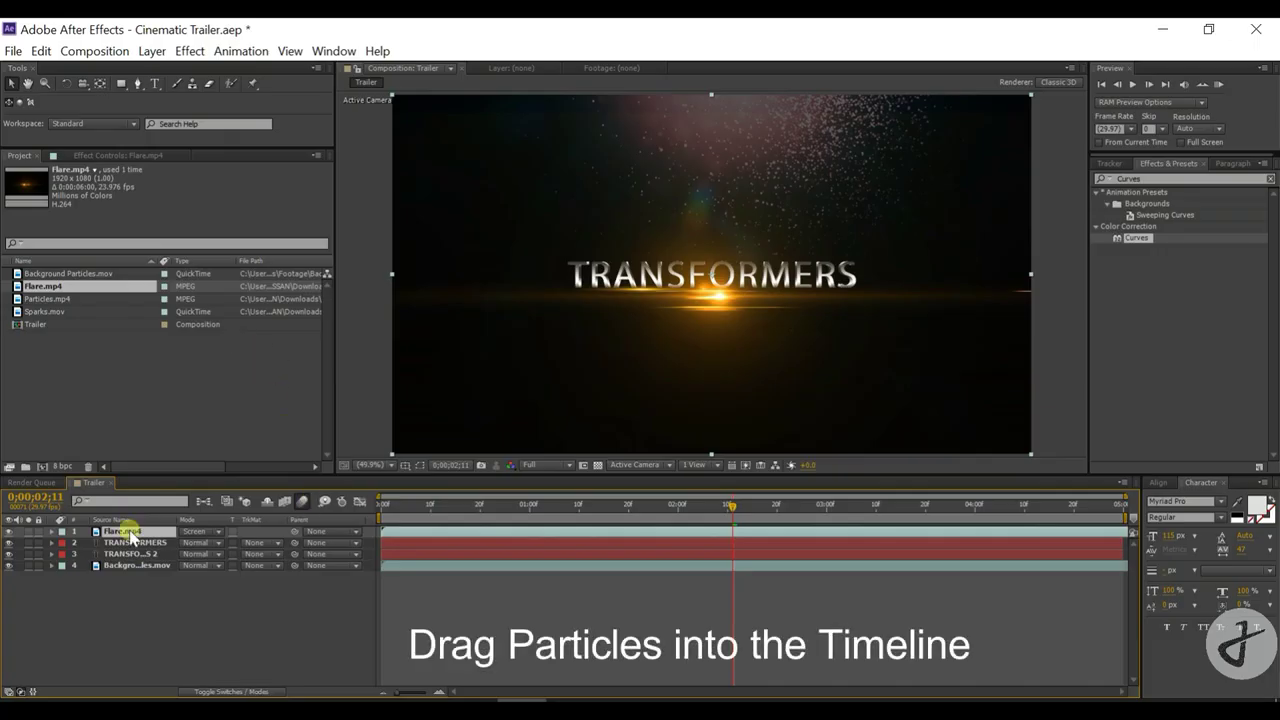
Add Particles.mp4 below the Flare layer, also in Screen mode
{"action": "left_click", "coordinate": [55, 299]}
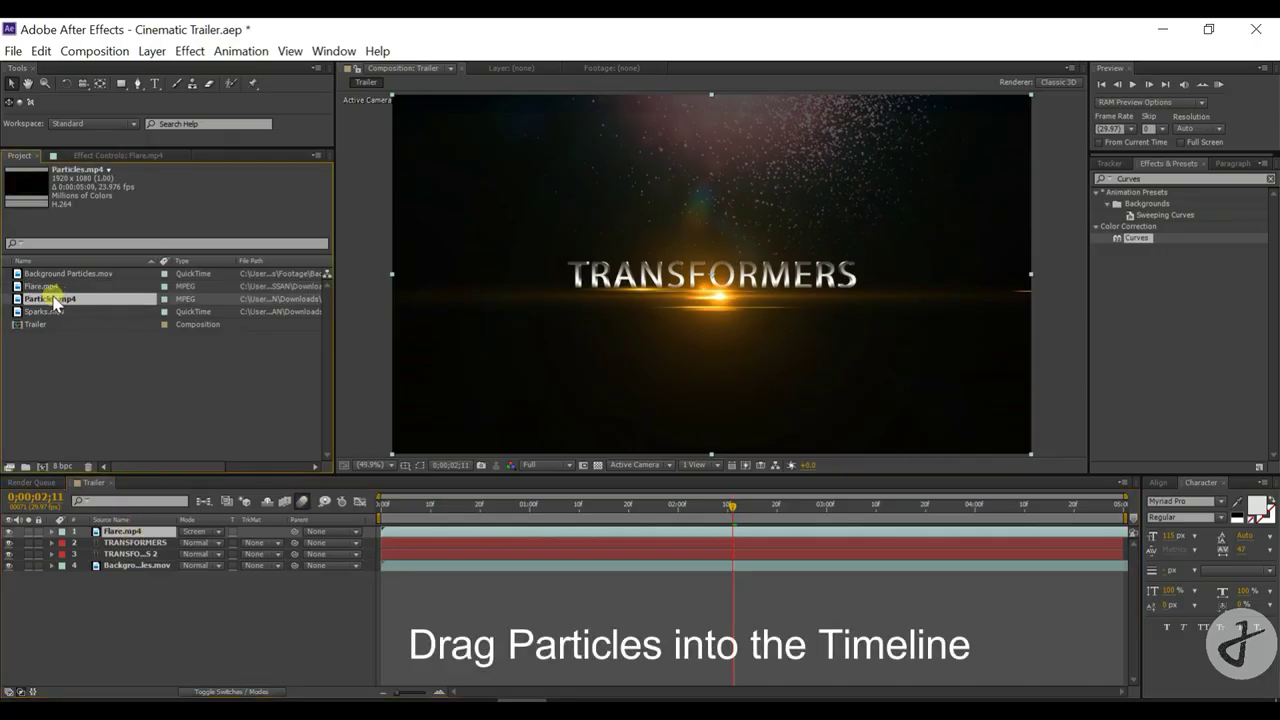
{"action": "left_click_drag", "start_coordinate": [72, 298], "coordinate": [137, 543]}
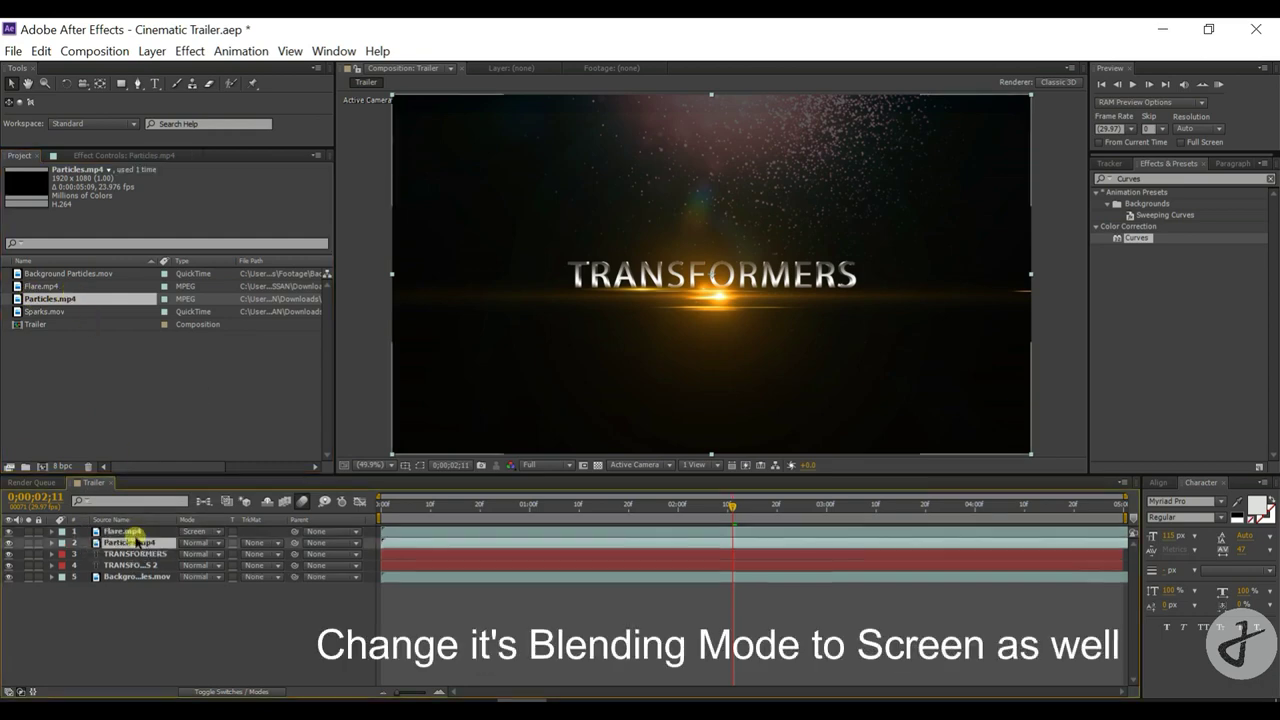
{"action": "left_click", "coordinate": [186, 544]}
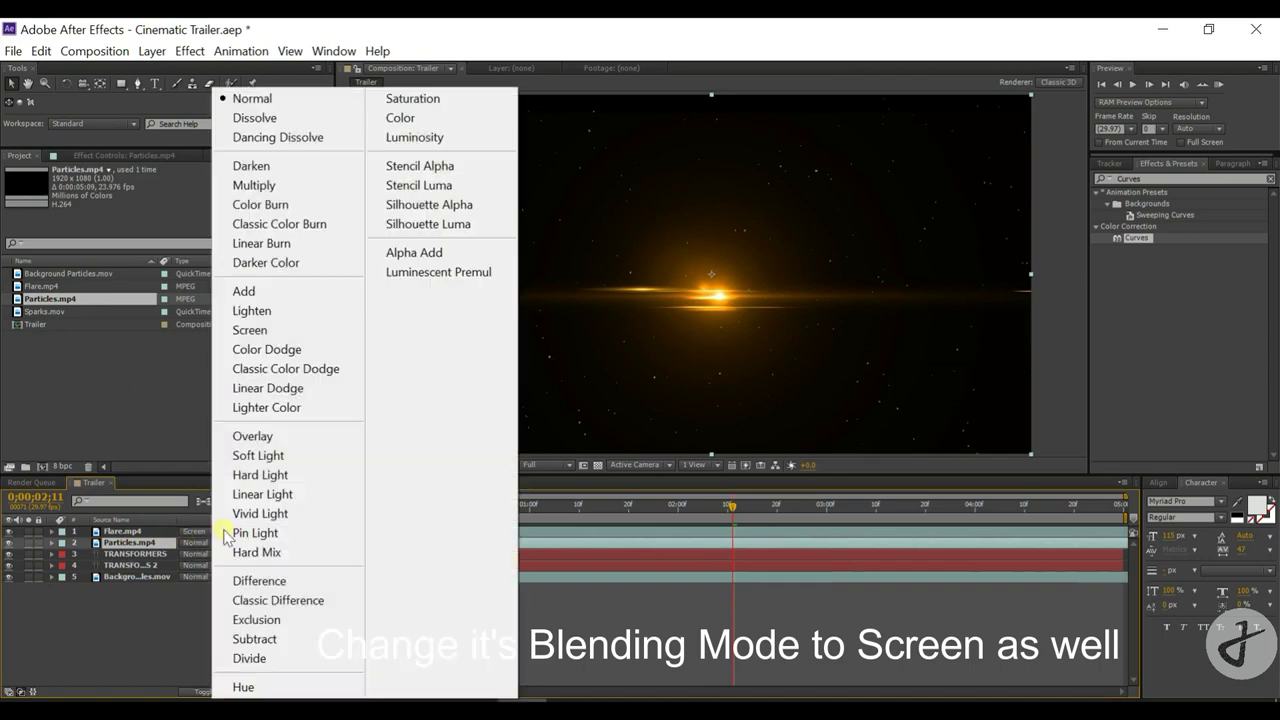
{"action": "left_click", "coordinate": [279, 331]}
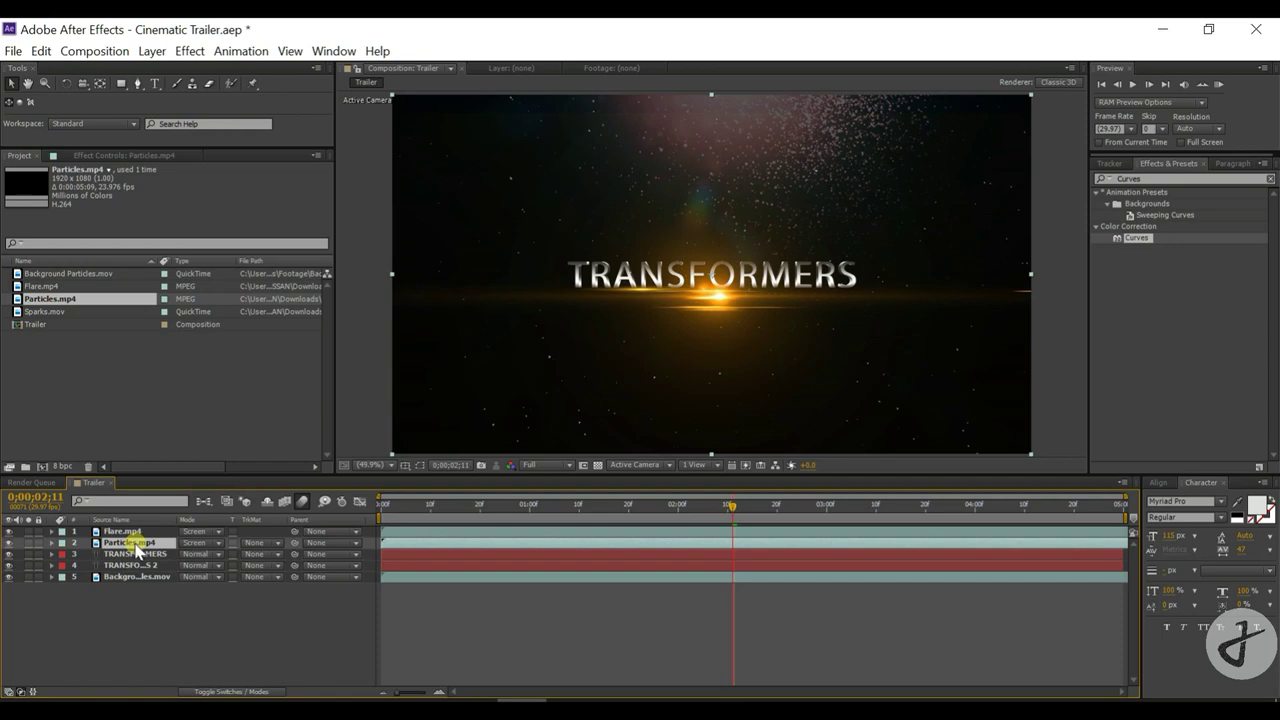
{"action": "left_click", "coordinate": [251, 690]}
Make Particles.mp4 a 3D layer and add Sparks.mov beneath it as layer 3
{"action": "left_click", "coordinate": [254, 543]}
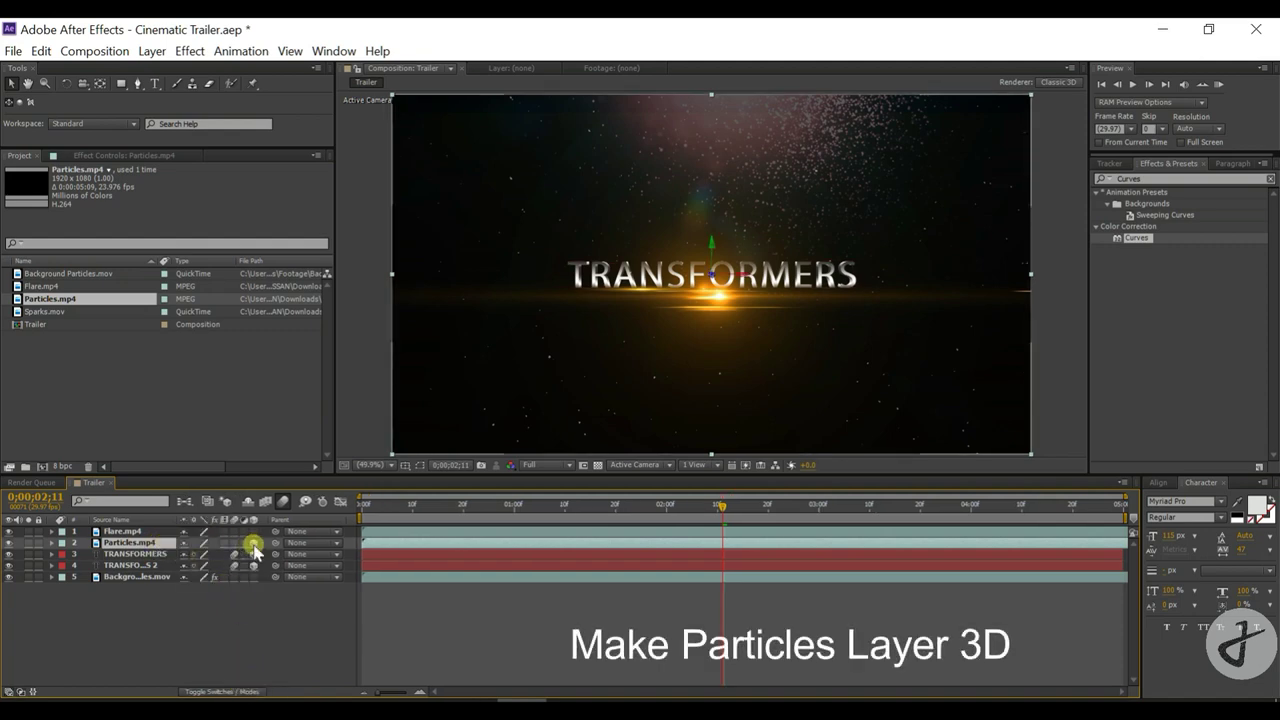
{"action": "left_click", "coordinate": [145, 543]}
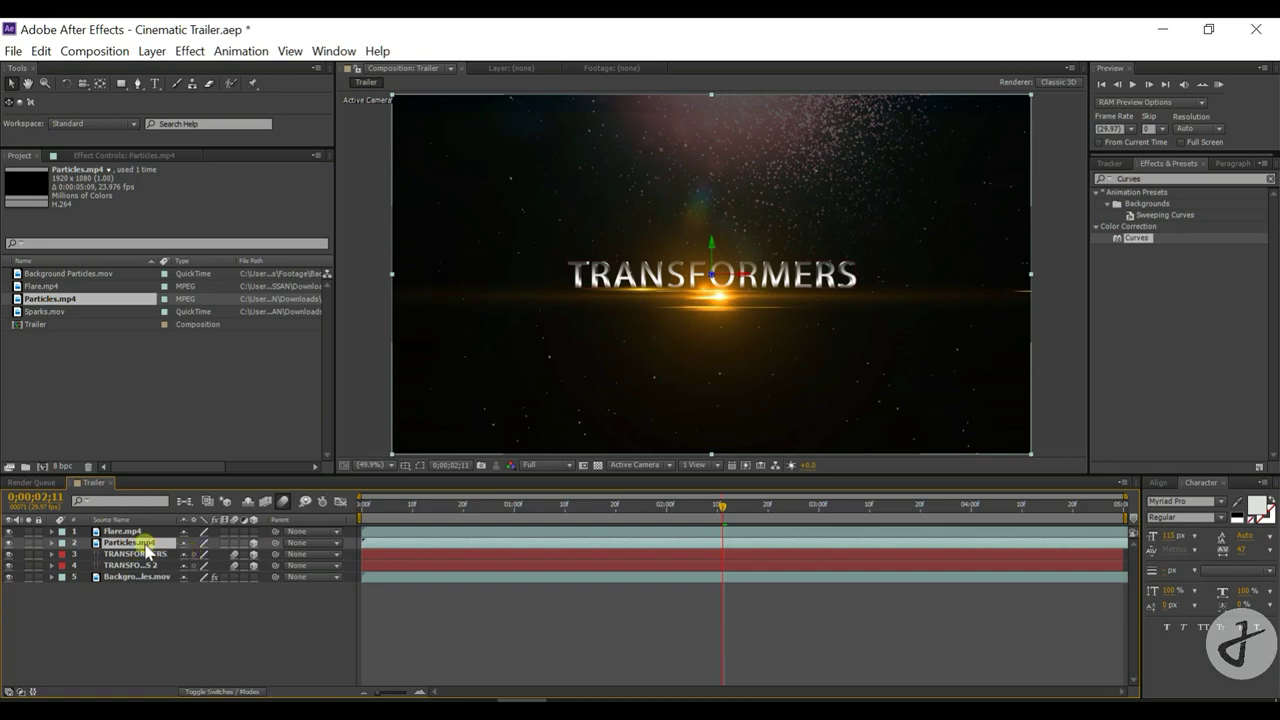
{"action": "left_click", "coordinate": [48, 313]}
{"action": "left_click_drag", "start_coordinate": [63, 318], "coordinate": [124, 553]}
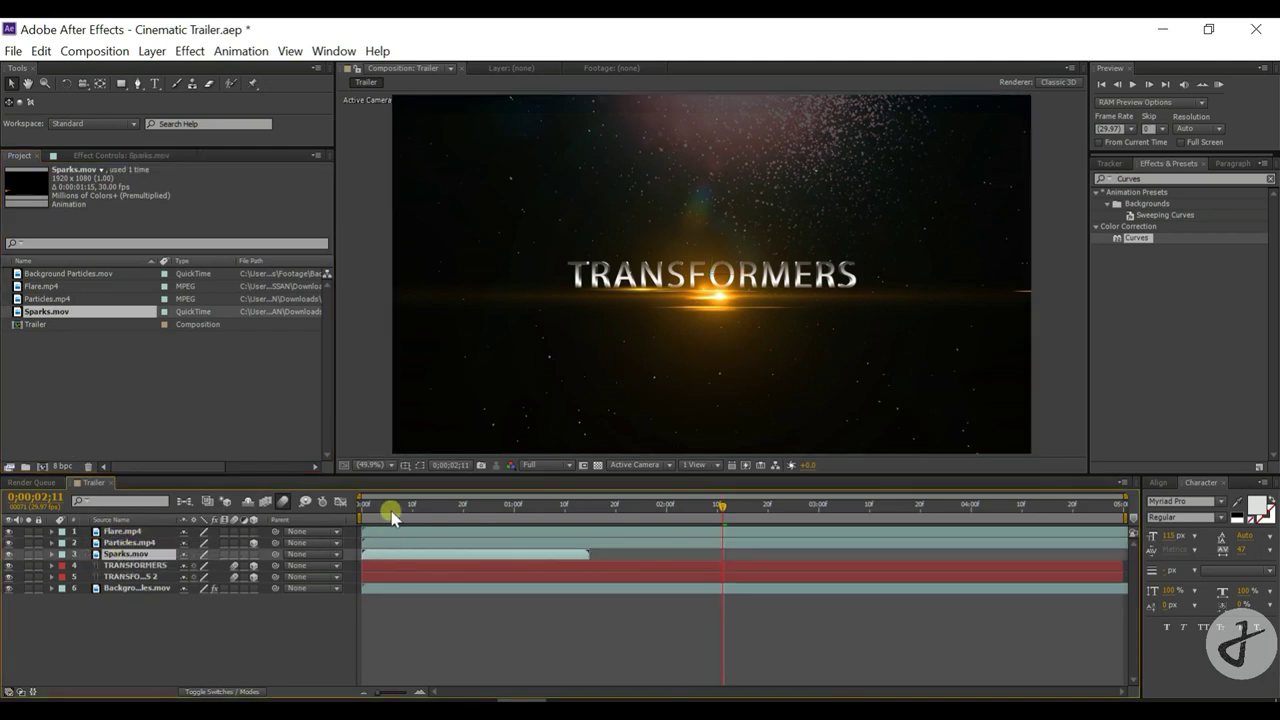
{"action": "left_click_drag", "start_coordinate": [391, 513], "coordinate": [412, 506]}
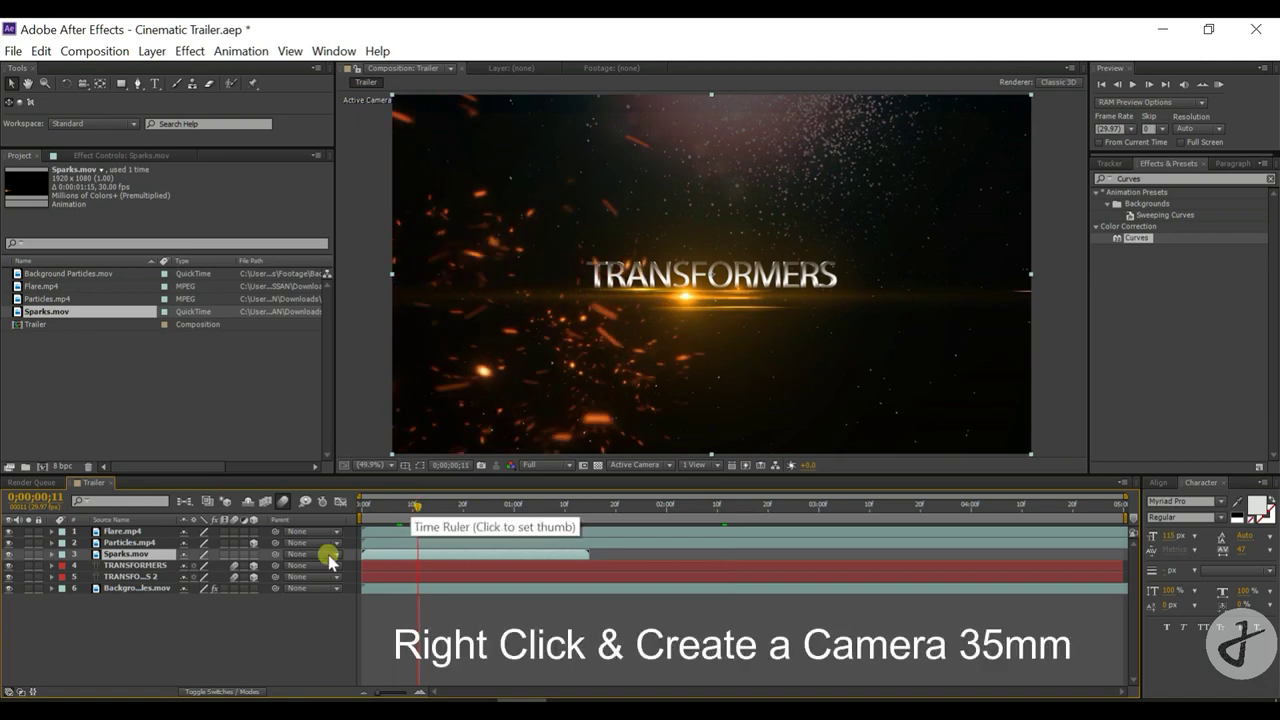
Add a new Camera 1 to the comp using the 35mm lens preset
{"action": "right_click", "coordinate": [212, 610]}
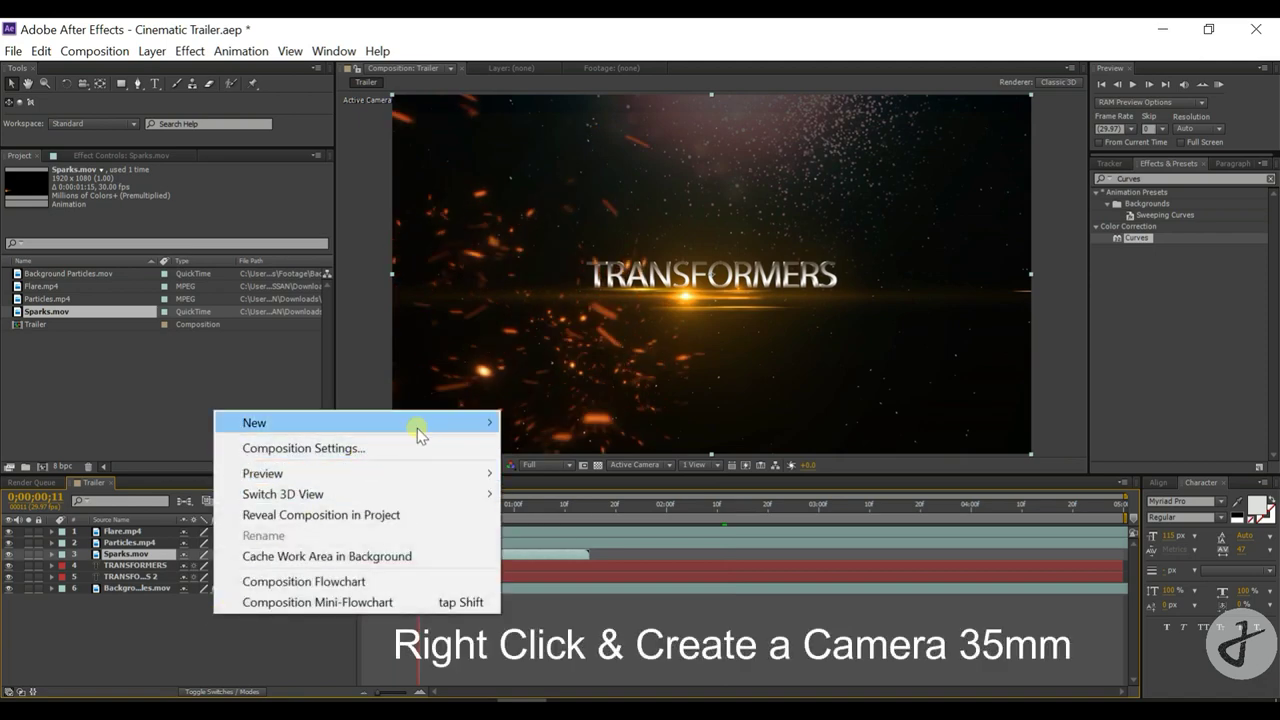
{"action": "mouse_move", "coordinate": [416, 425]}
{"action": "left_click", "coordinate": [557, 510]}
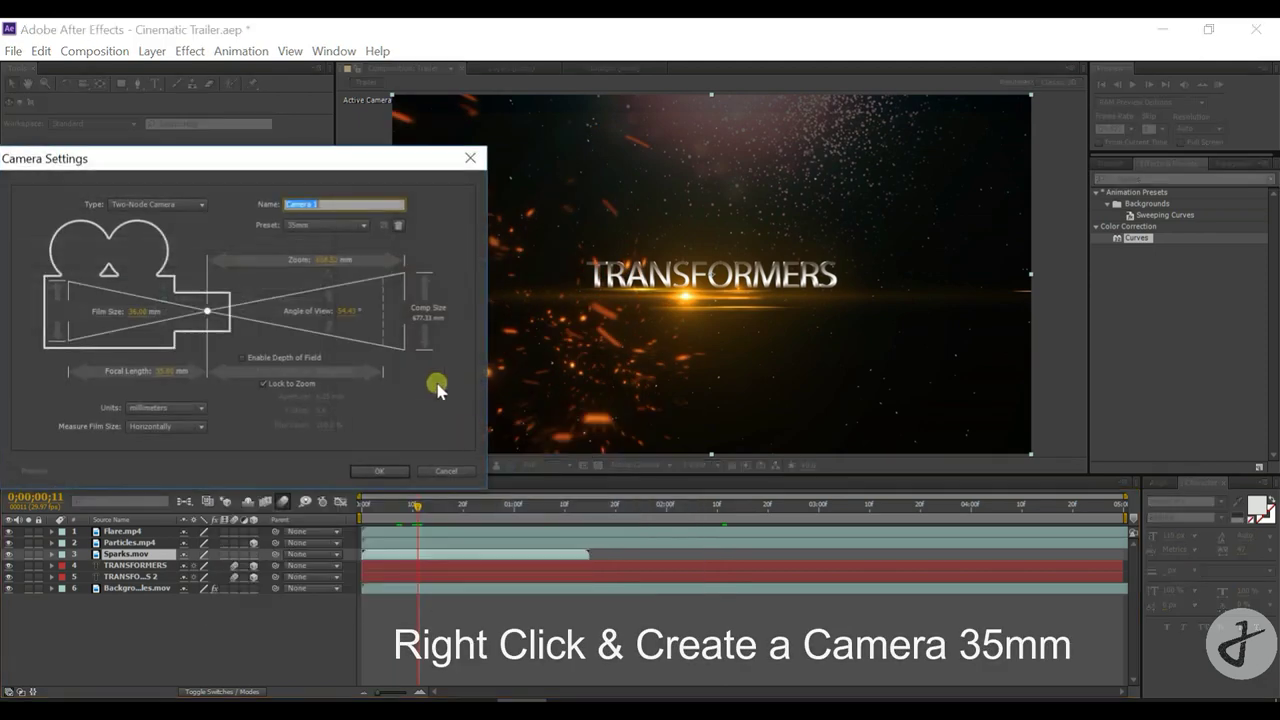
{"action": "left_click", "coordinate": [303, 228]}
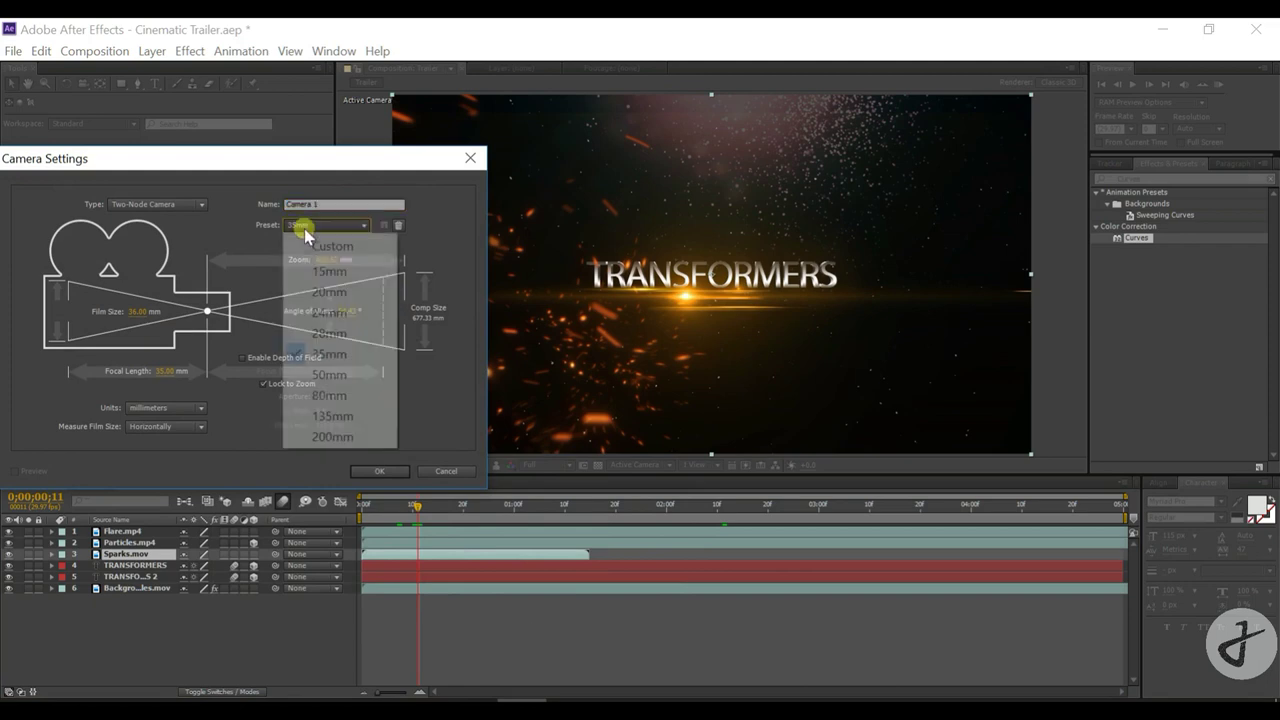
{"action": "left_click", "coordinate": [333, 358]}
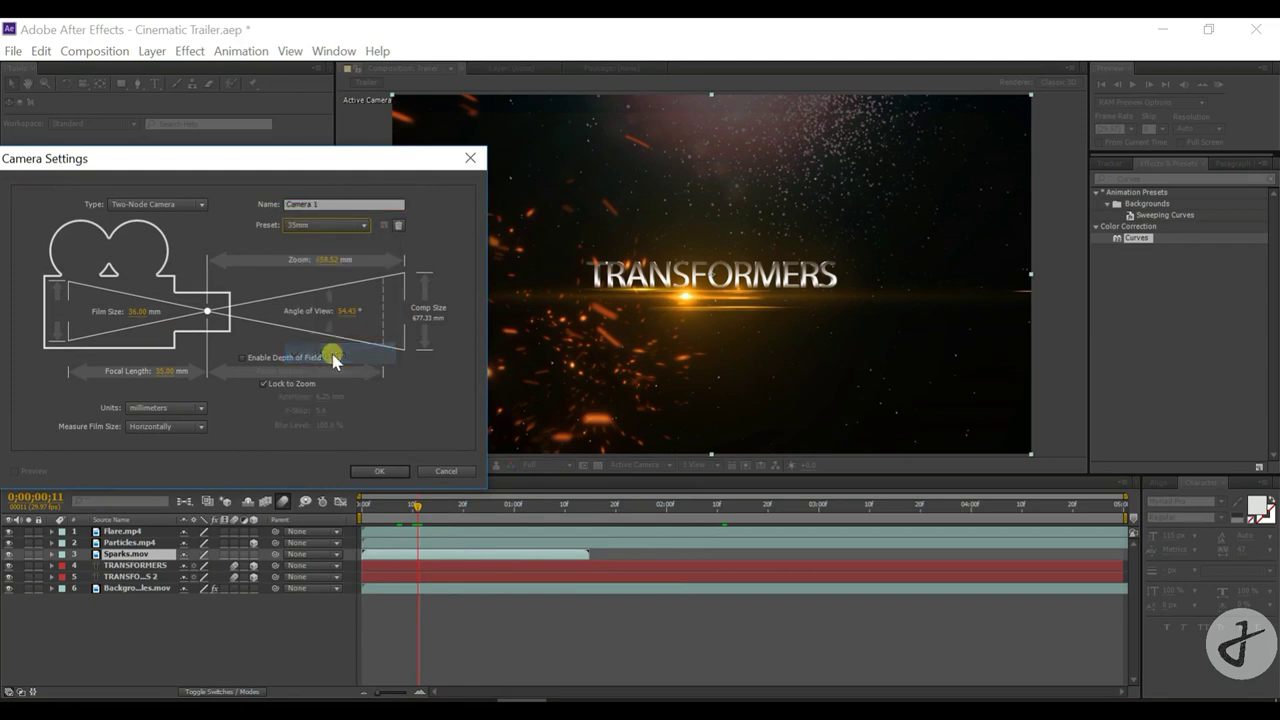
{"action": "left_click", "coordinate": [386, 473]}
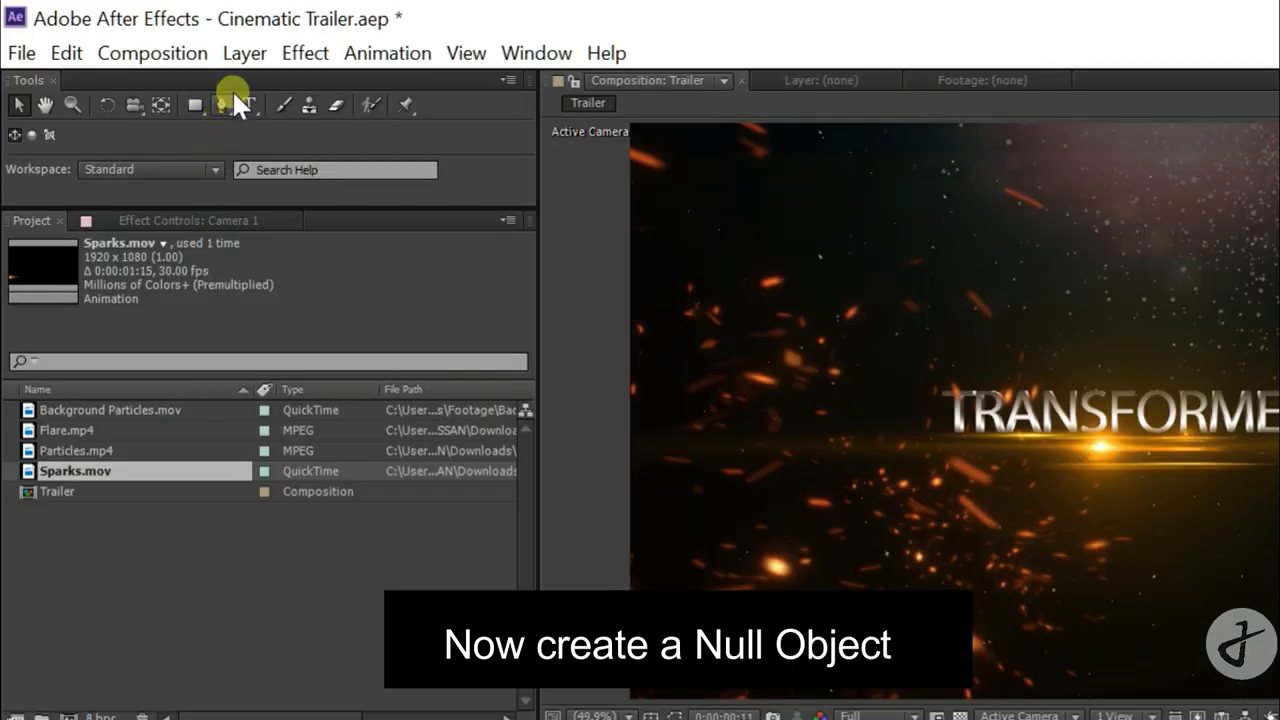
Add a Null Object layer and make Null 1 3D
{"action": "left_click", "coordinate": [244, 53]}
{"action": "mouse_move", "coordinate": [250, 86]}
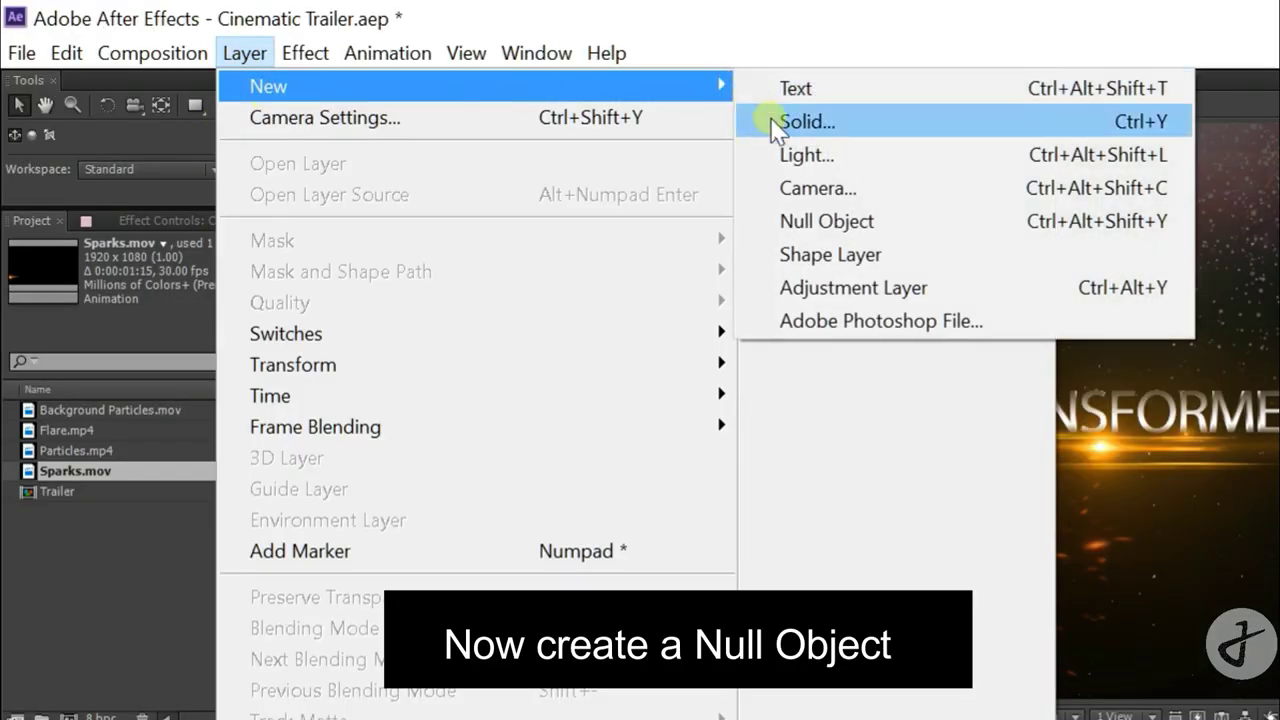
{"action": "left_click", "coordinate": [888, 221]}
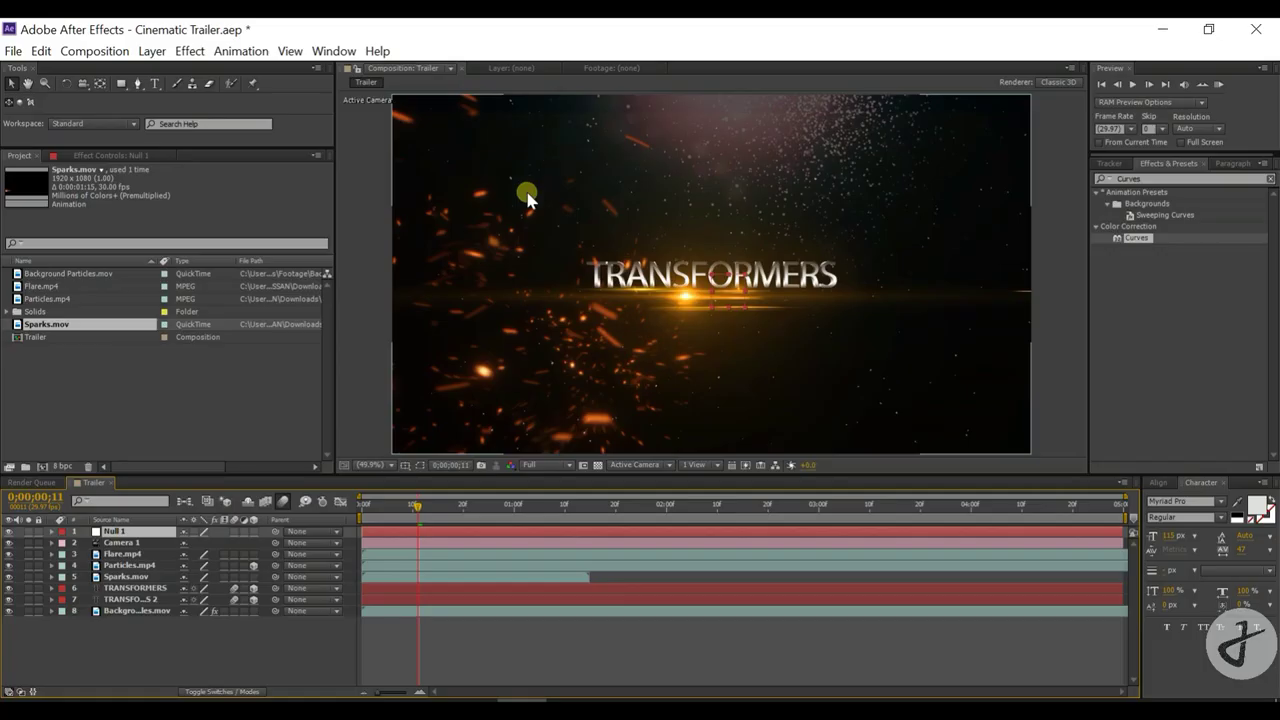
{"action": "left_click", "coordinate": [253, 531]}
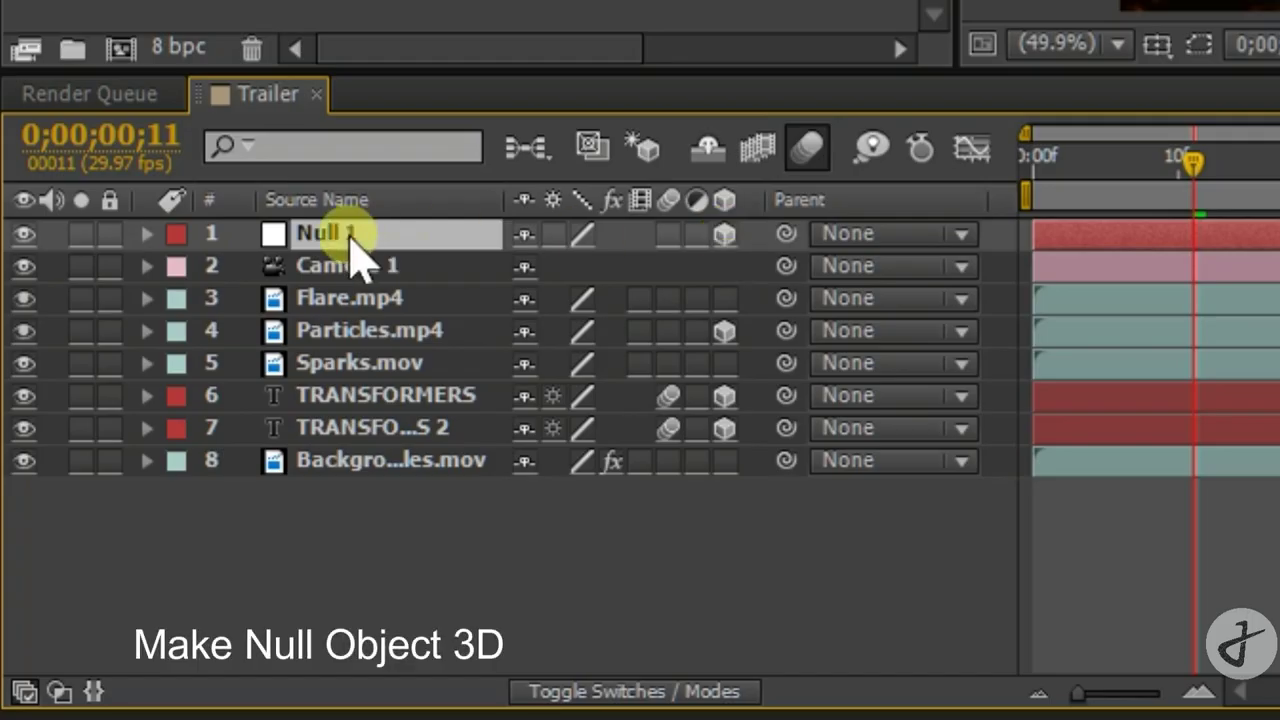
Parent Camera 1 to Null 1 and select Null 1
{"action": "left_click", "coordinate": [362, 265]}
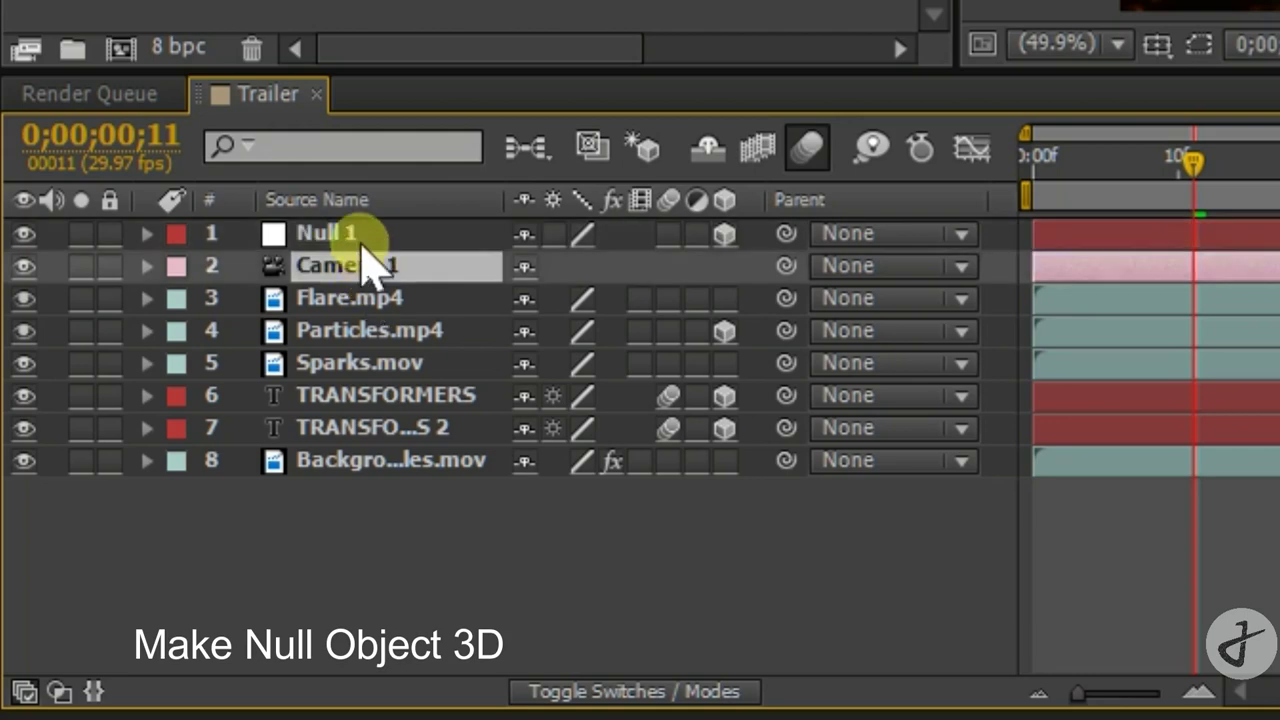
{"action": "left_click", "coordinate": [352, 272]}
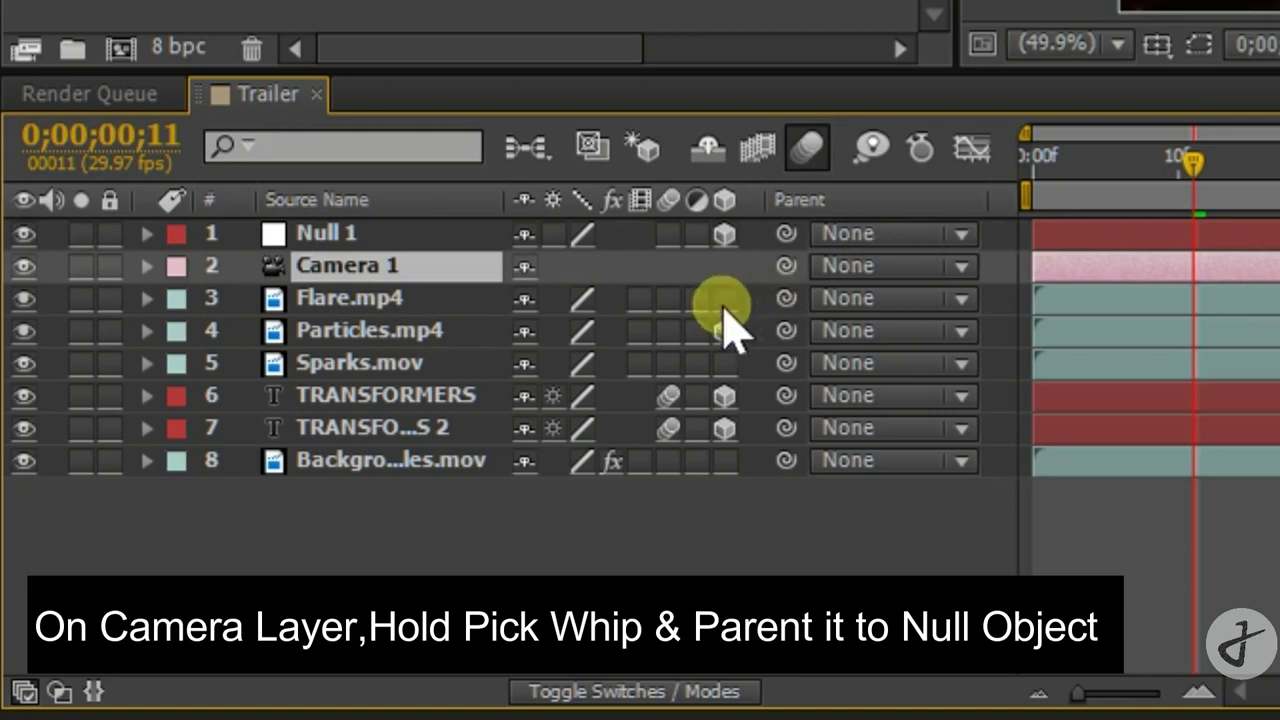
{"action": "left_click_drag", "start_coordinate": [786, 265], "coordinate": [340, 238]}
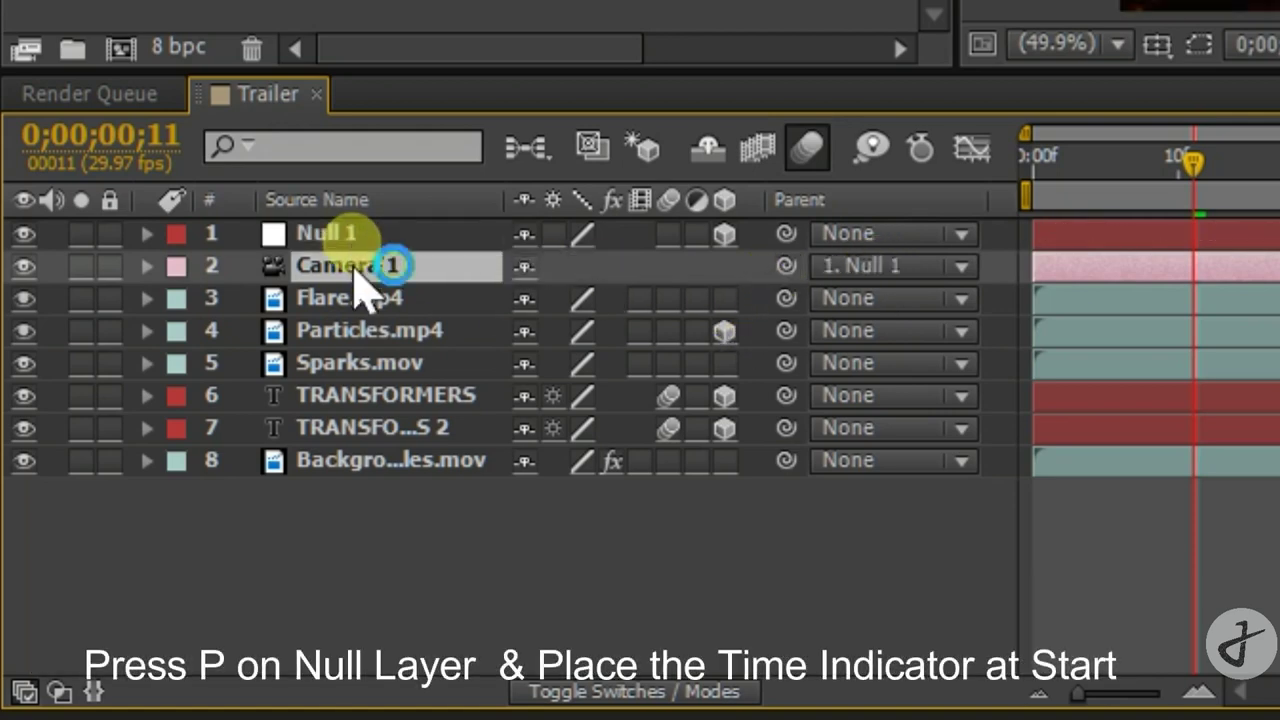
{"action": "left_click", "coordinate": [345, 238]}
Set Null 1's Z position to -536 and keyframe it at frame 0
{"action": "key", "text": "p"}
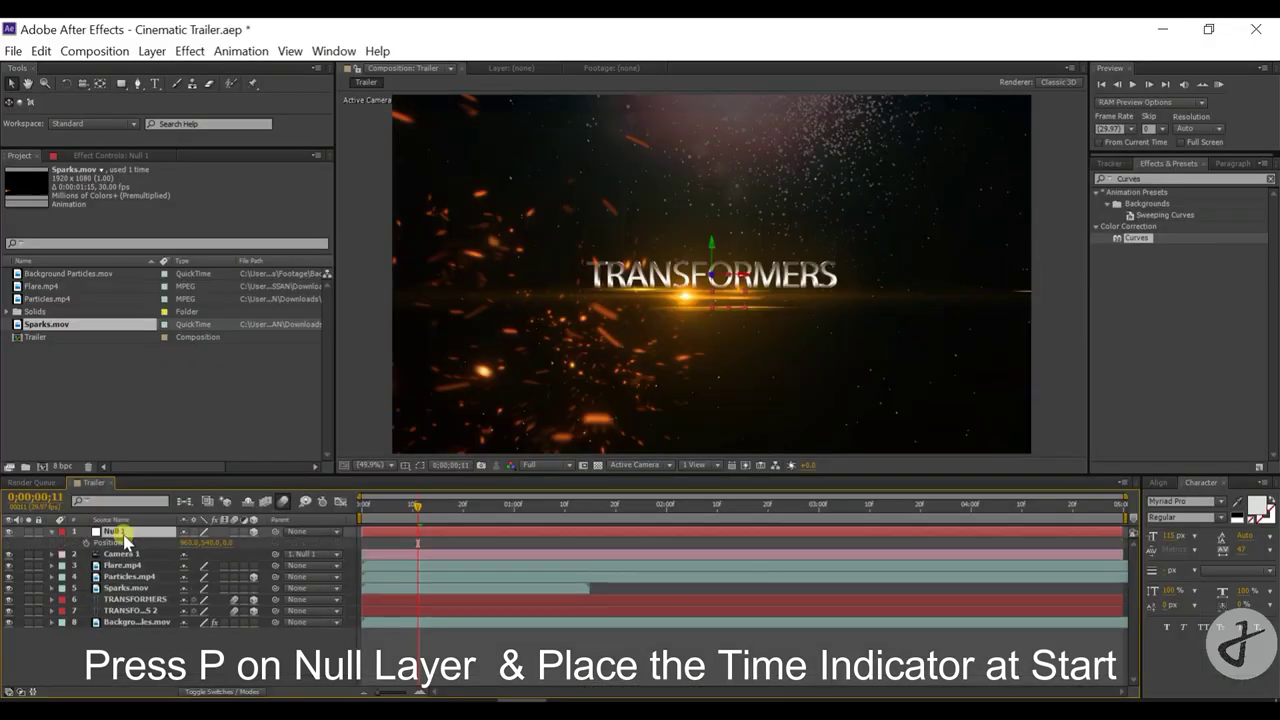
{"action": "left_click_drag", "start_coordinate": [418, 506], "coordinate": [361, 506]}
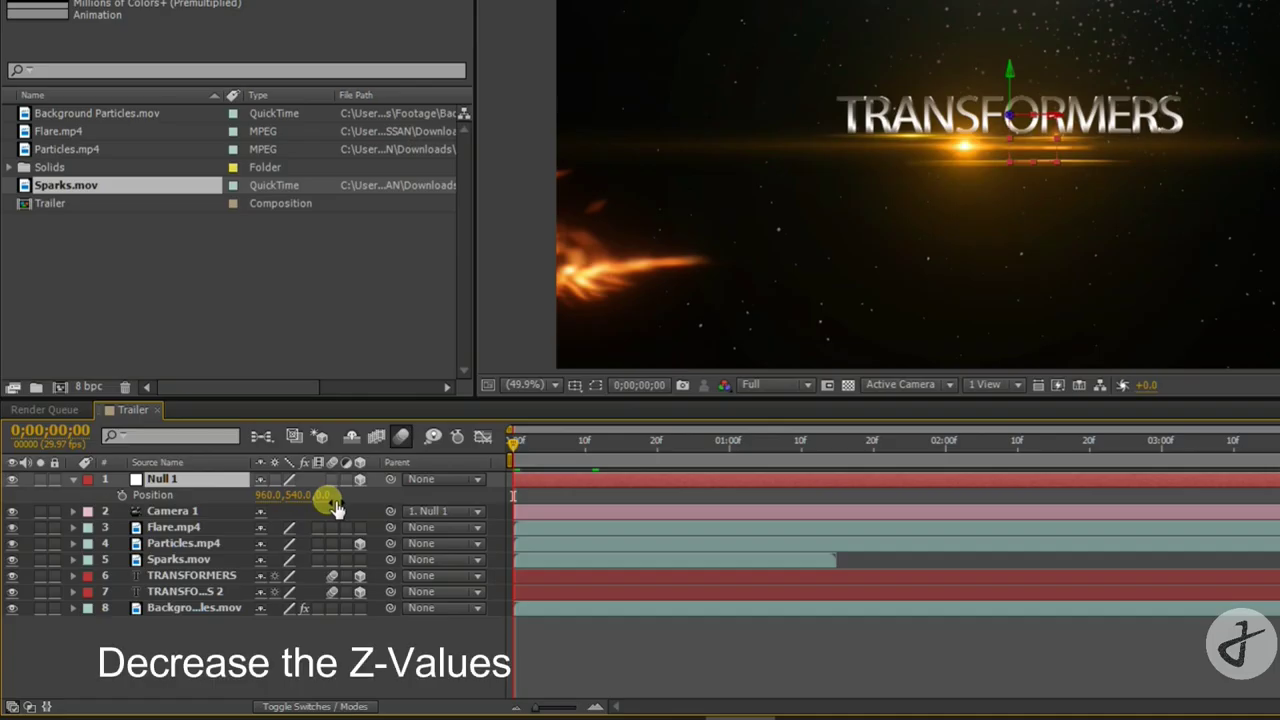
{"action": "left_click_drag", "start_coordinate": [328, 501], "coordinate": [195, 508]}
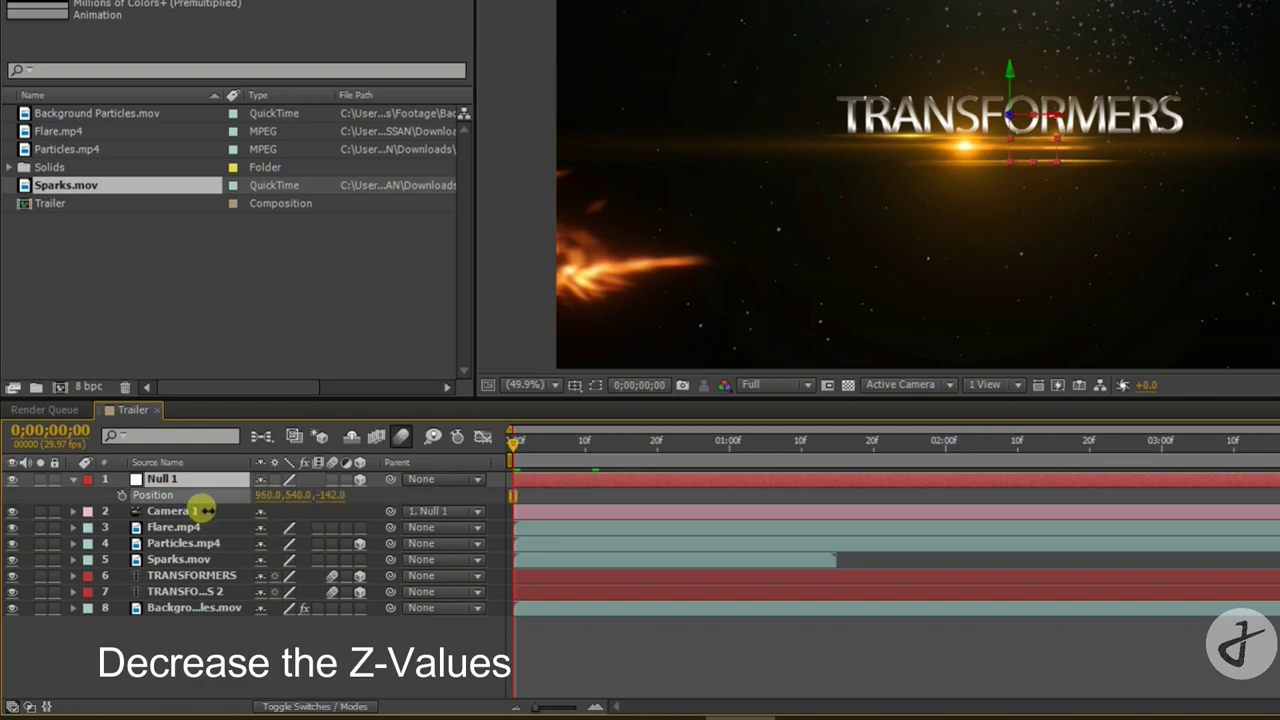
{"action": "left_click_drag", "start_coordinate": [343, 497], "coordinate": [200, 503]}
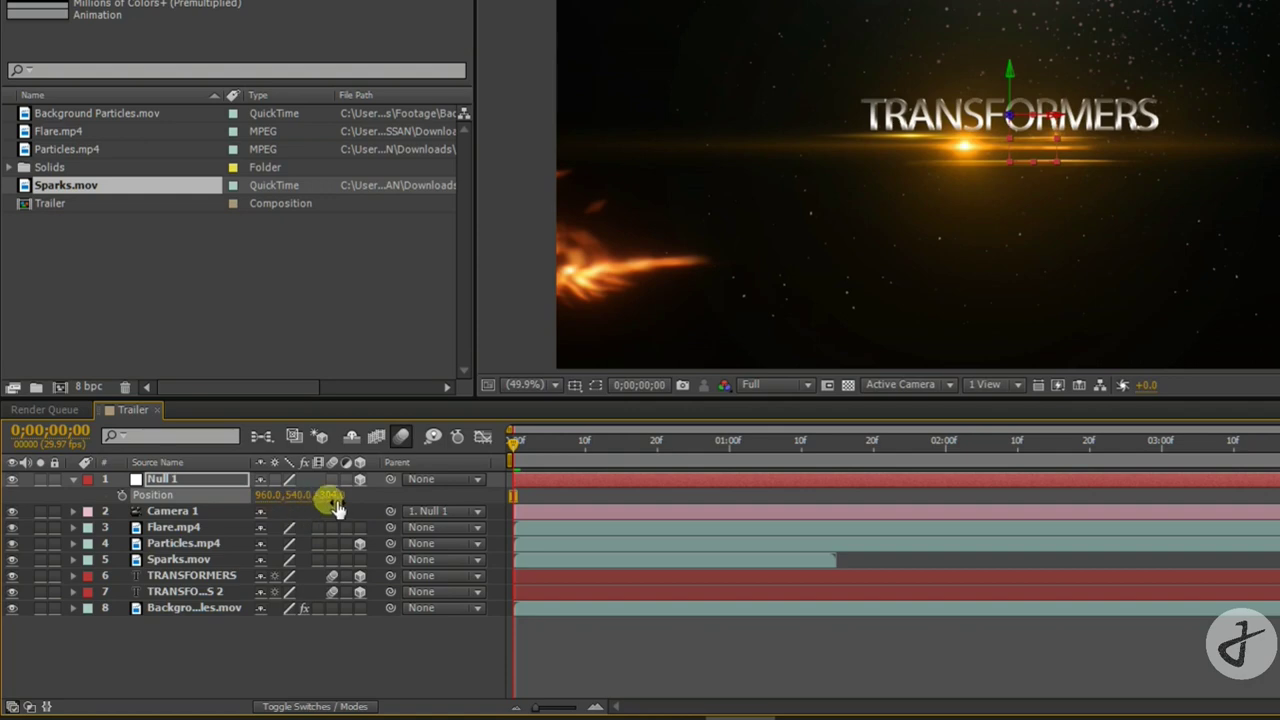
{"action": "left_click_drag", "start_coordinate": [330, 495], "coordinate": [212, 517]}
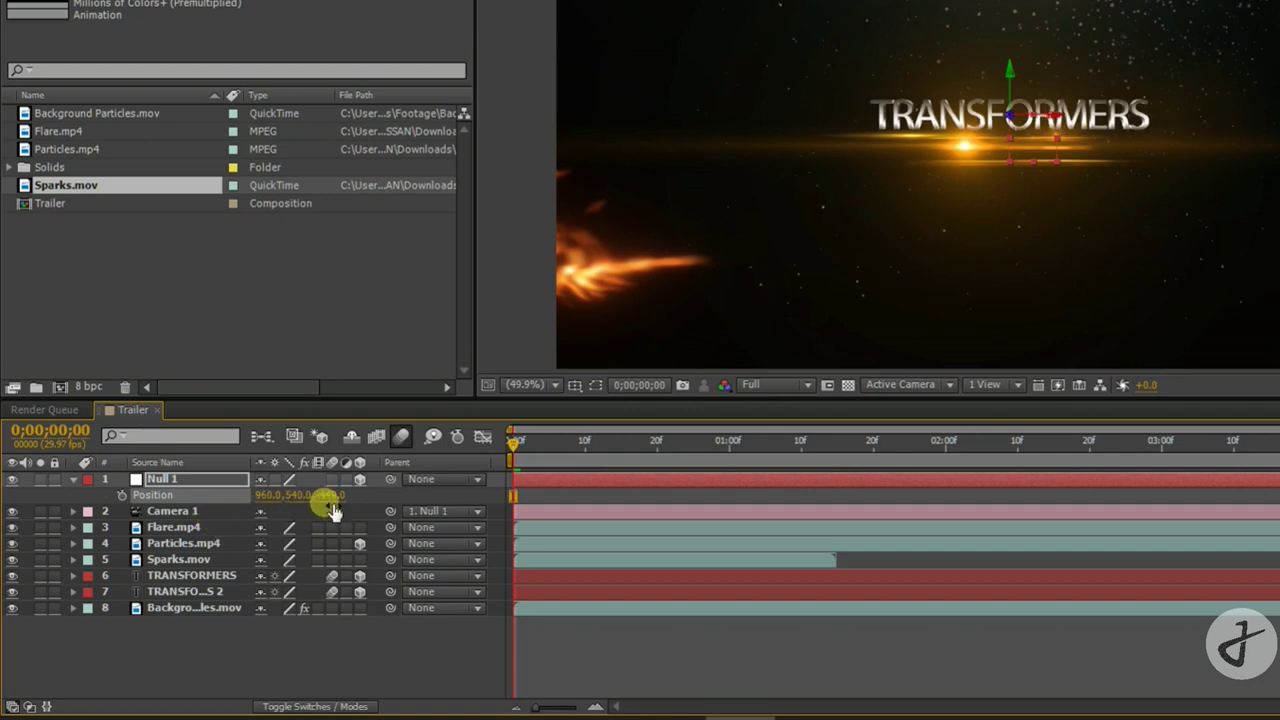
{"action": "left_click_drag", "start_coordinate": [330, 497], "coordinate": [255, 507]}
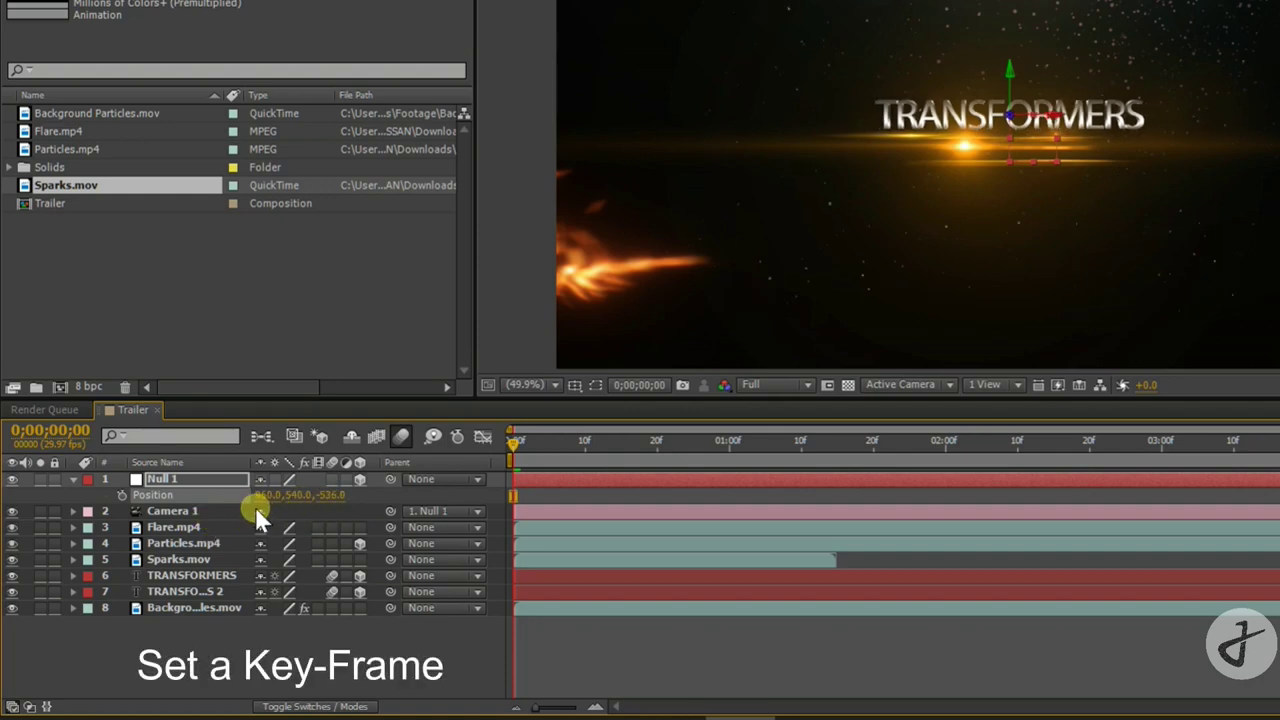
{"action": "left_click", "coordinate": [119, 496]}
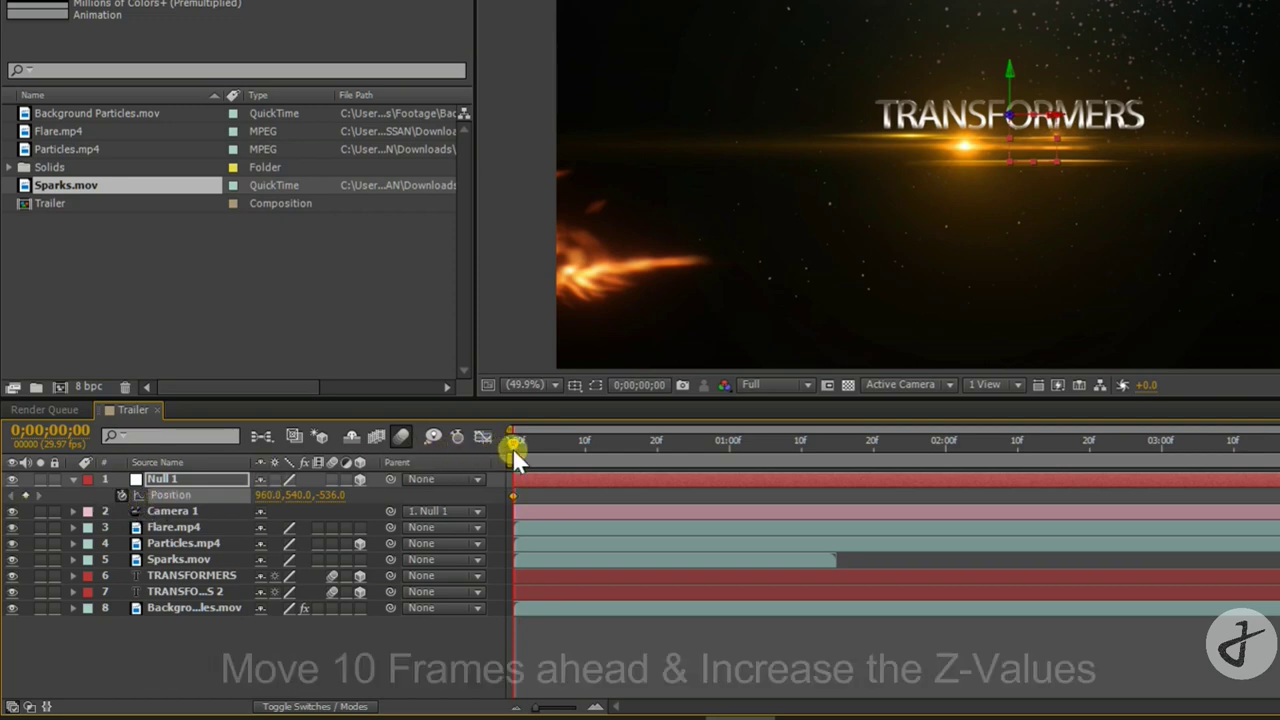
Keyframe Null 1's Z at -165 about 10 frames in, raising it slightly more at the end
{"action": "left_click_drag", "start_coordinate": [512, 448], "coordinate": [584, 446]}
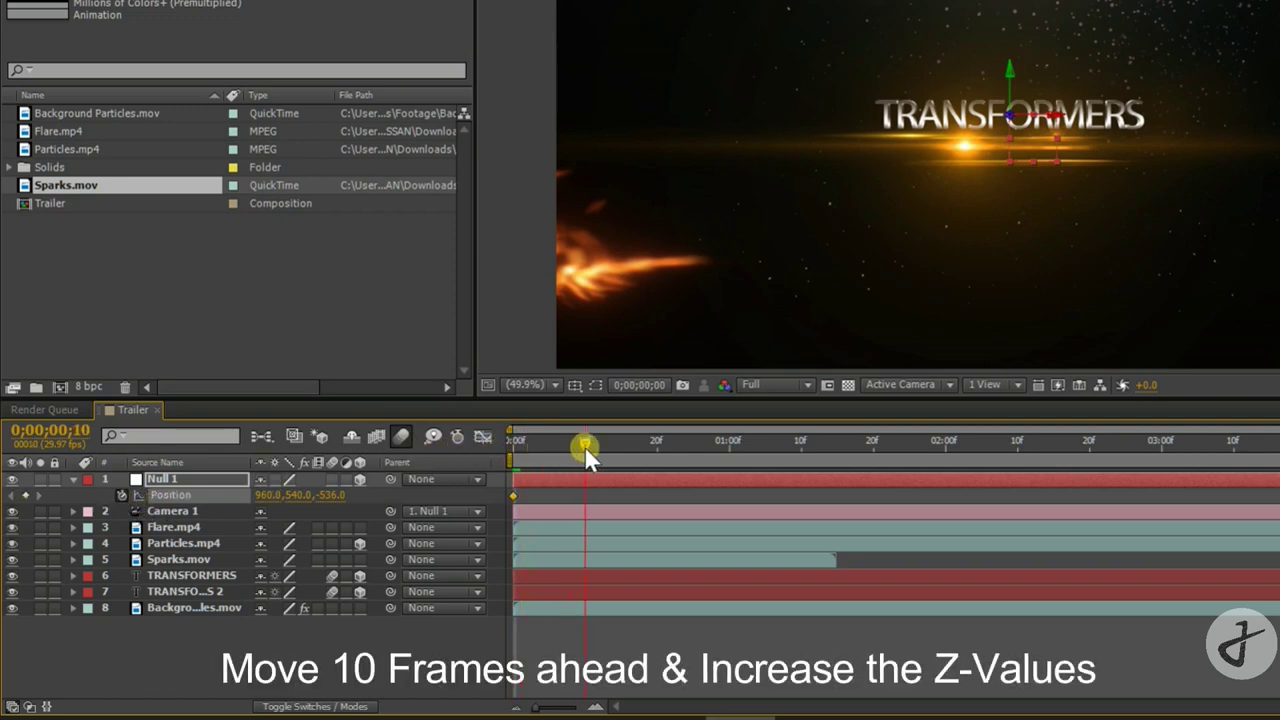
{"action": "mouse_move", "coordinate": [335, 495]}
{"action": "left_mouse_down"}
{"action": "mouse_move", "coordinate": [439, 492]}
{"action": "mouse_move", "coordinate": [388, 503]}
{"action": "mouse_move", "coordinate": [1122, 555]}
{"action": "left_mouse_up"}
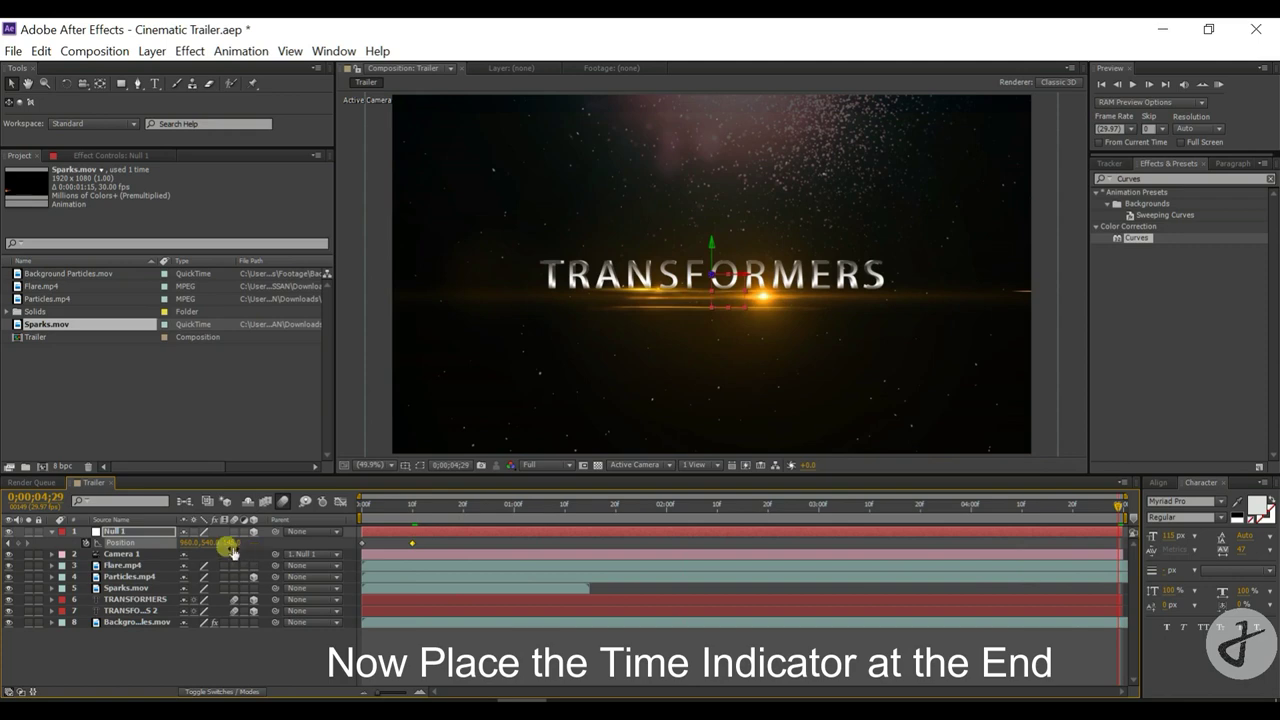
{"action": "left_click_drag", "start_coordinate": [234, 550], "coordinate": [400, 545]}
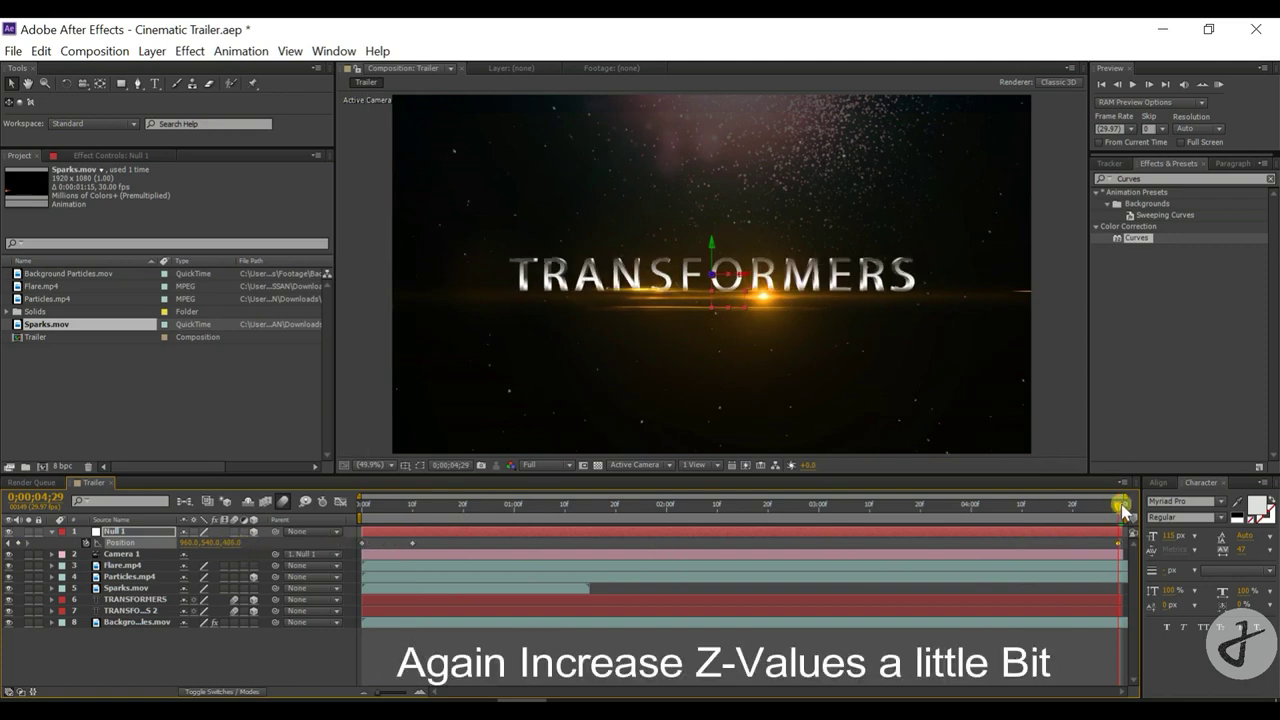
{"action": "left_click_drag", "start_coordinate": [1122, 510], "coordinate": [520, 608]}
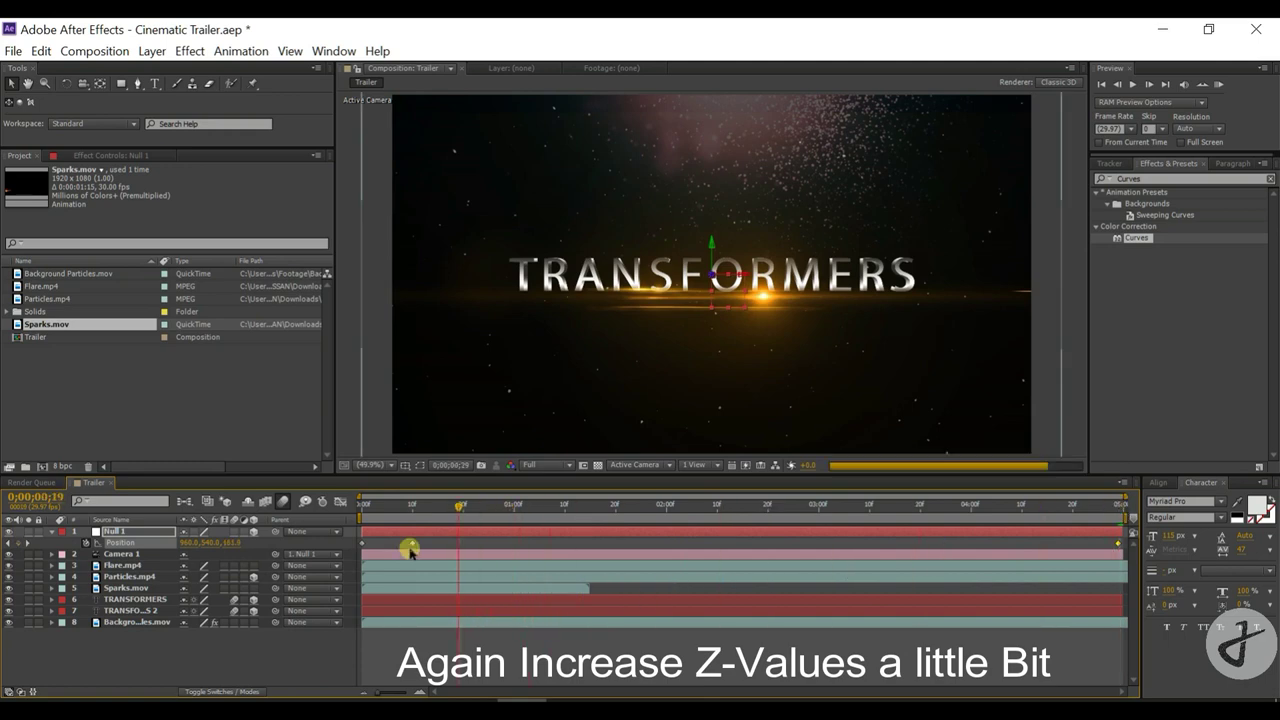
{"action": "left_click_drag", "start_coordinate": [411, 543], "coordinate": [415, 545]}
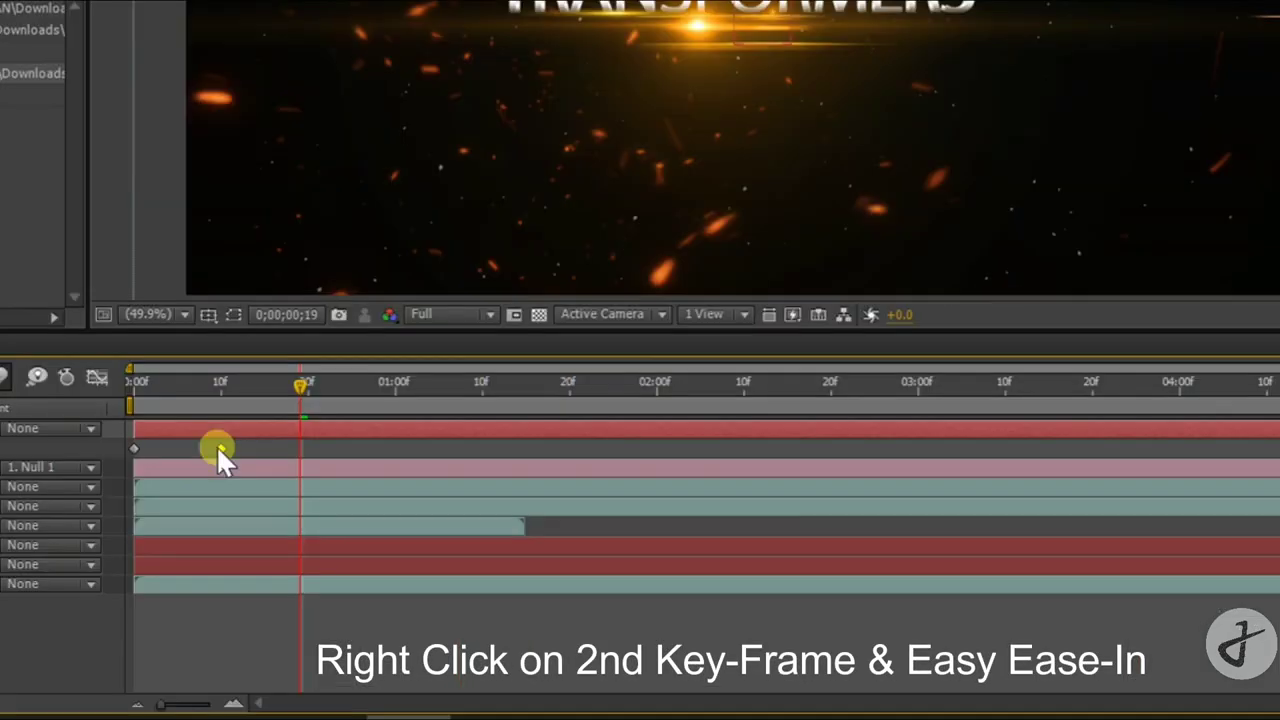
Apply Easy Ease to the second Position keyframe and nudge the Flare layer right and up
{"action": "right_click", "coordinate": [219, 446]}
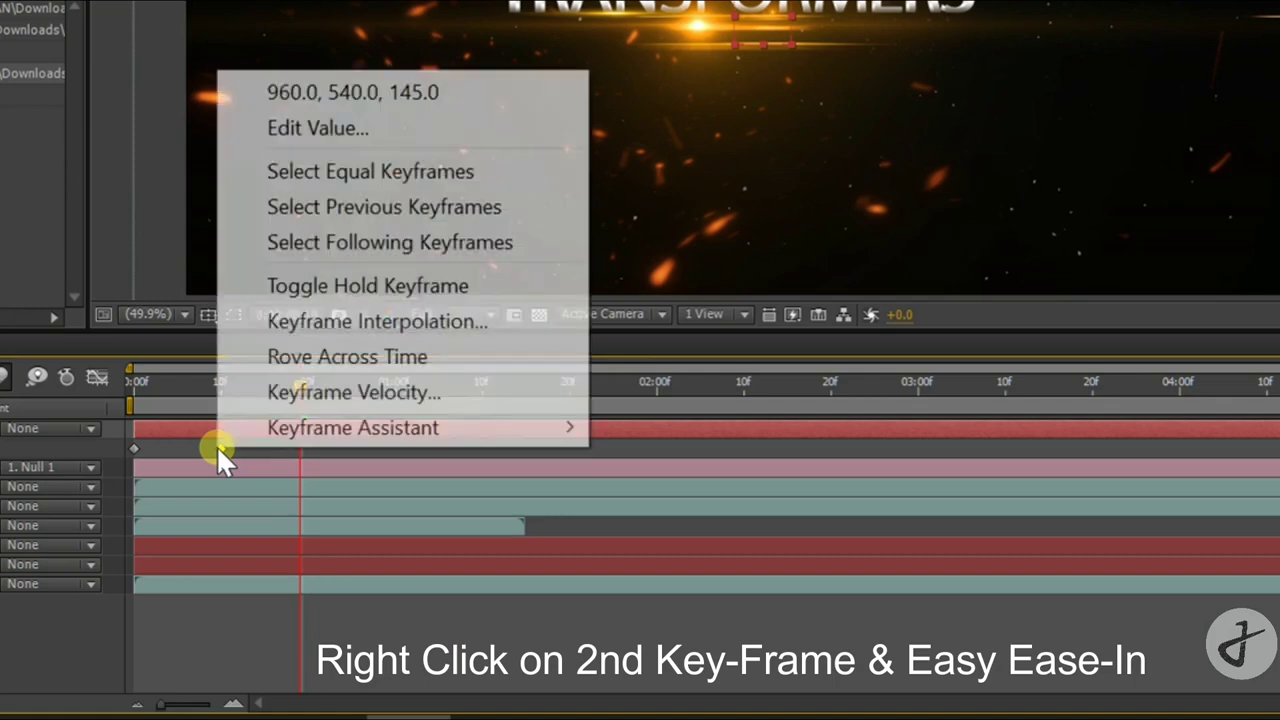
{"action": "mouse_move", "coordinate": [432, 429]}
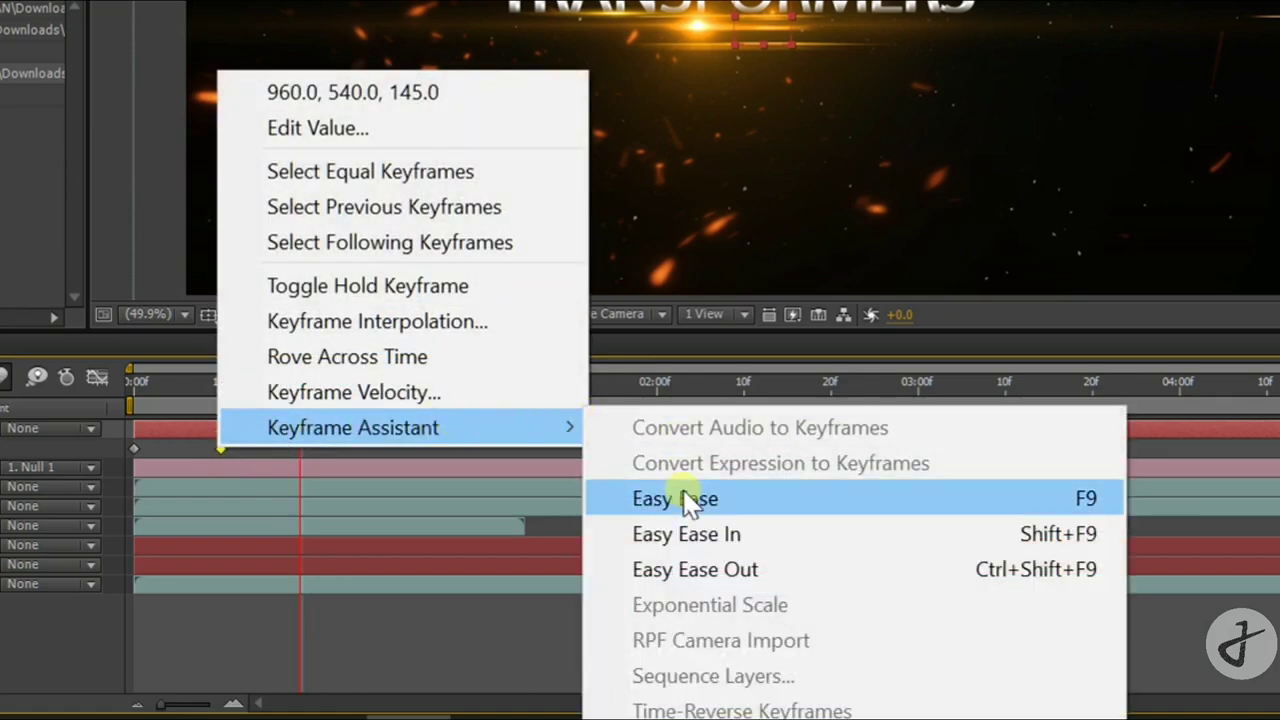
{"action": "left_click", "coordinate": [842, 496]}
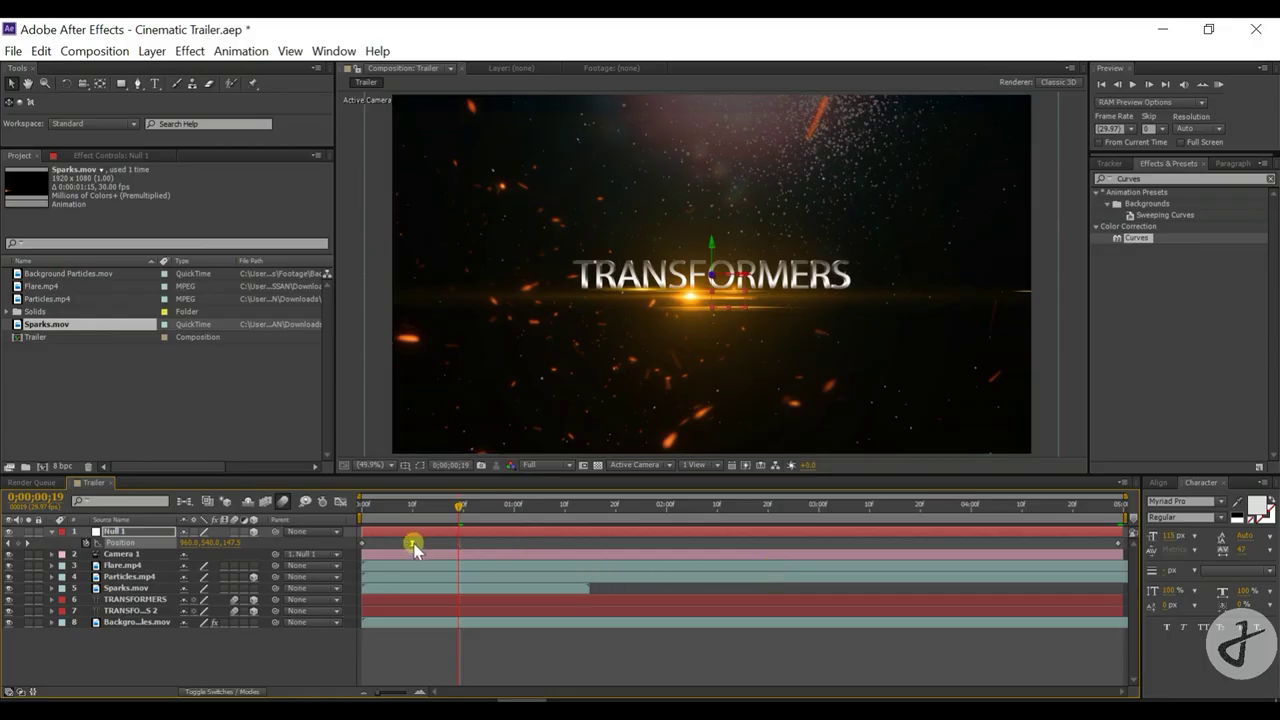
{"action": "left_click_drag", "start_coordinate": [458, 509], "coordinate": [392, 507]}
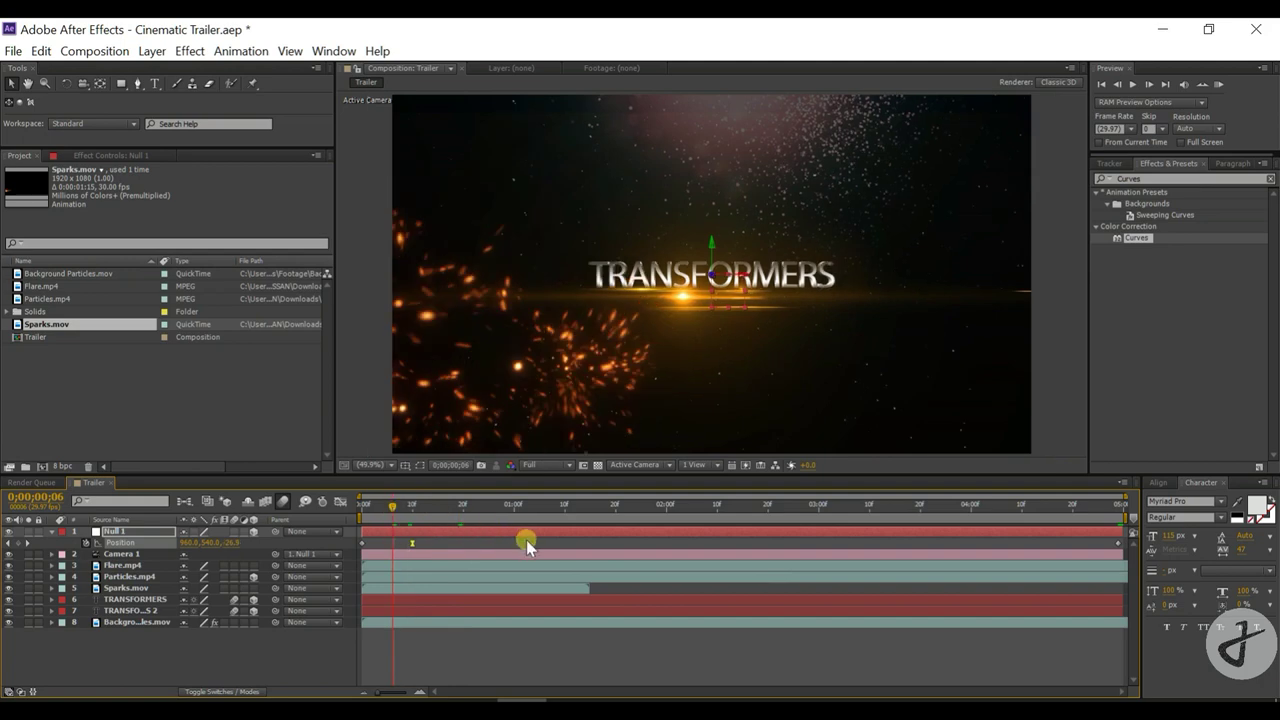
{"action": "left_click", "coordinate": [146, 566]}
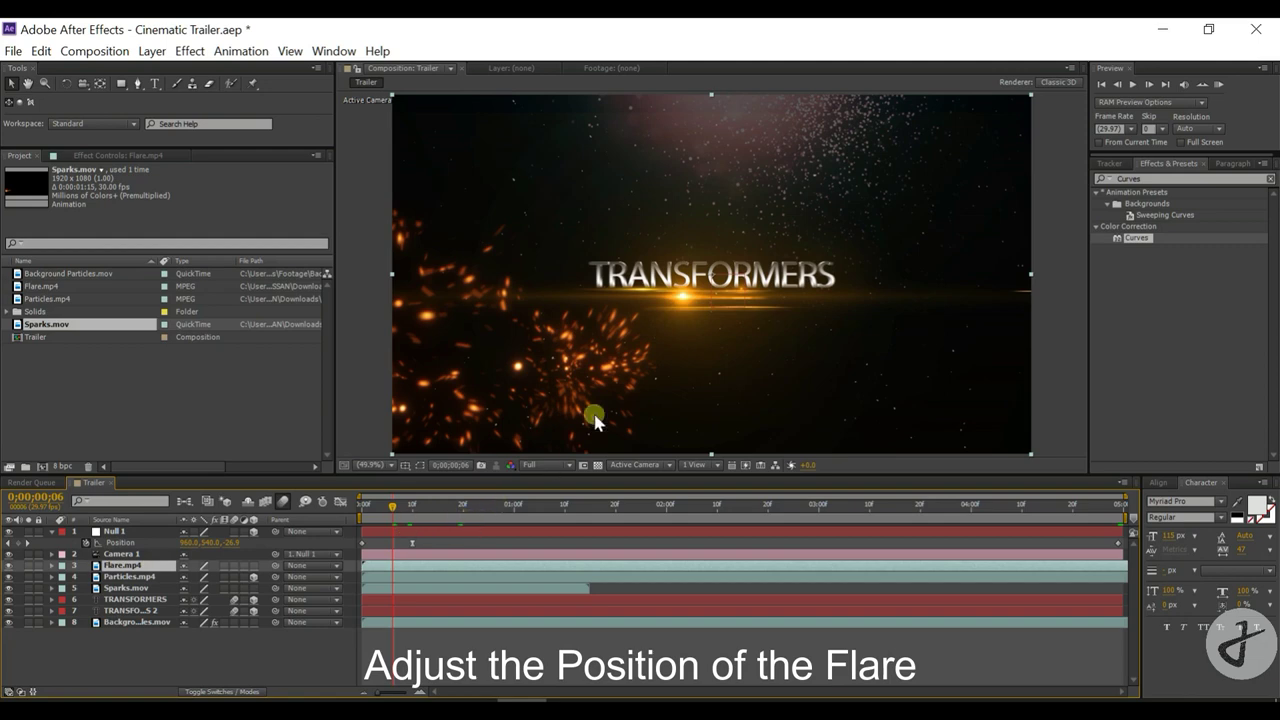
{"action": "left_click_drag", "start_coordinate": [682, 314], "coordinate": [697, 302]}
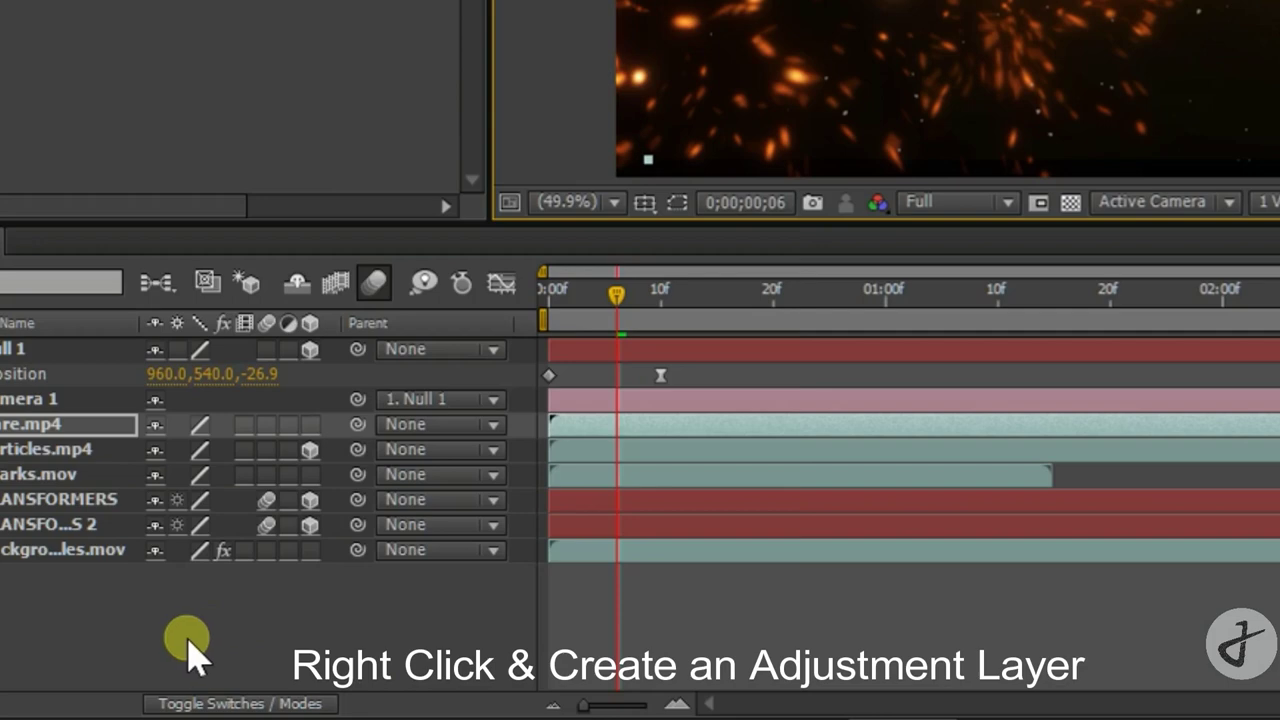
Add Adjustment Layer 1 at the top of the Trailer comp
{"action": "right_click", "coordinate": [189, 641]}
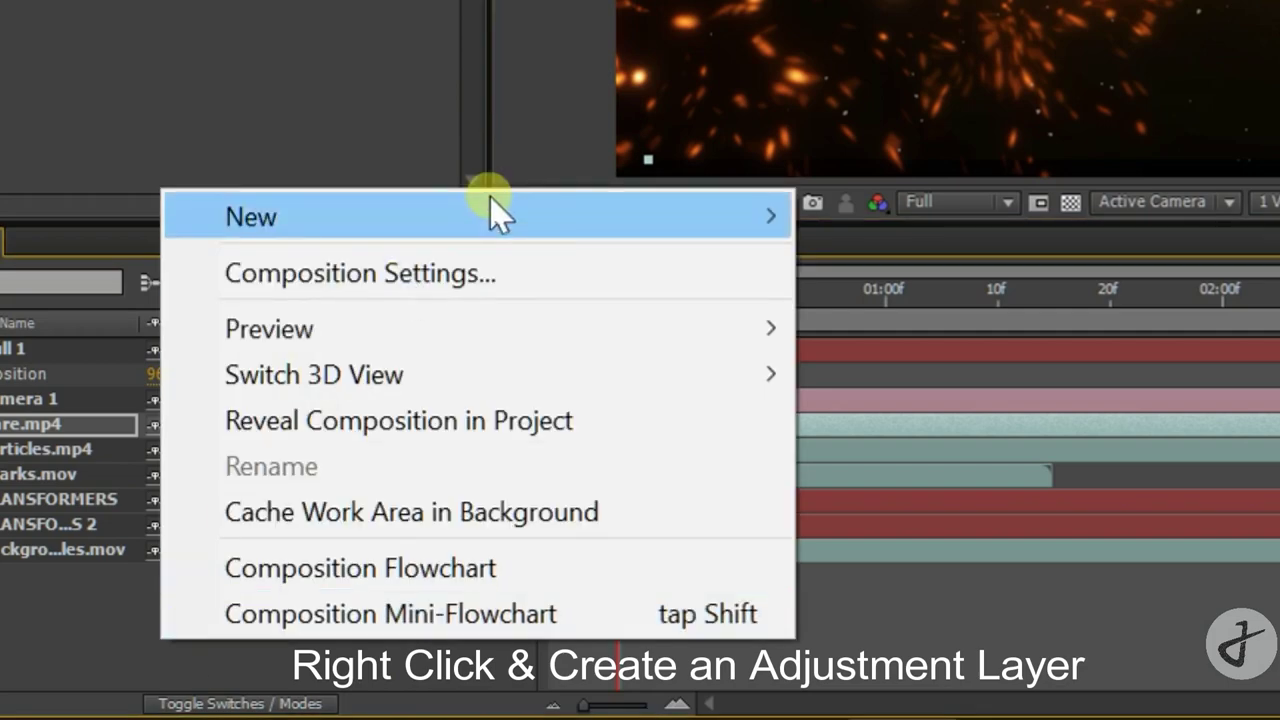
{"action": "mouse_move", "coordinate": [492, 209]}
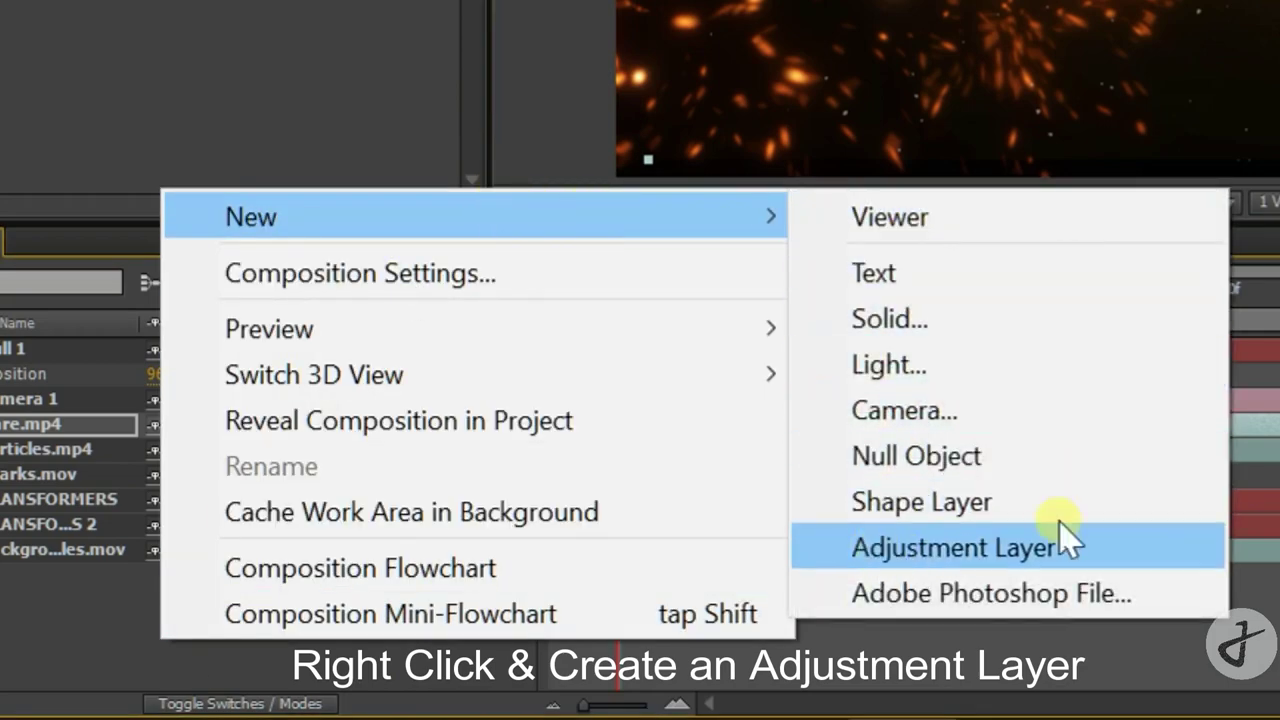
{"action": "left_click", "coordinate": [1076, 546]}
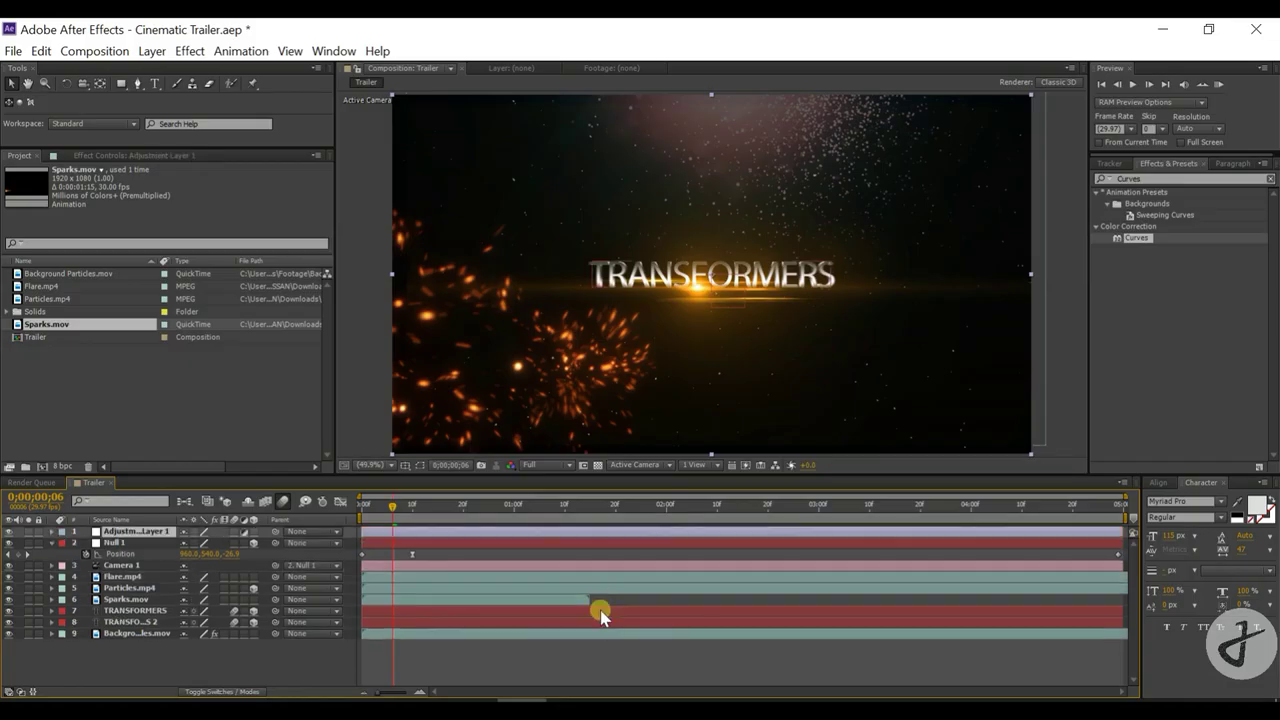
Magnify the viewer to 200% centred on the title and select Adjustment Layer 1
{"action": "left_click", "coordinate": [377, 466]}
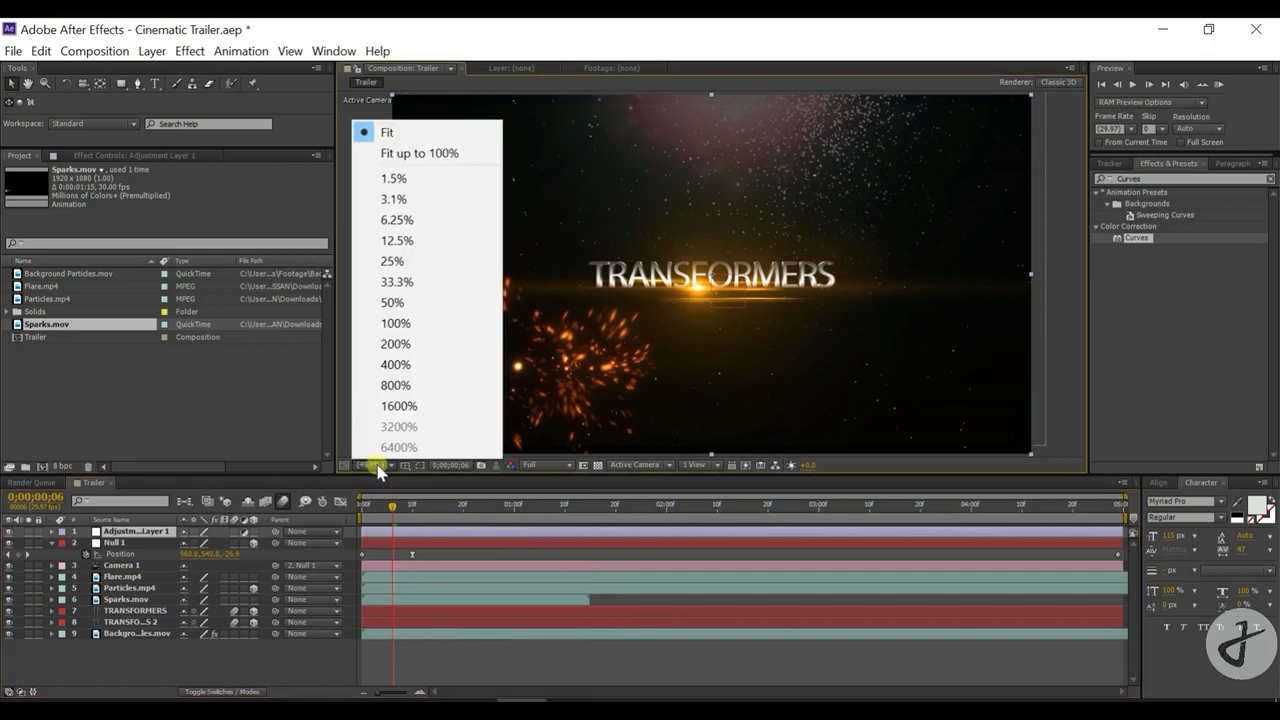
{"action": "left_click", "coordinate": [383, 344]}
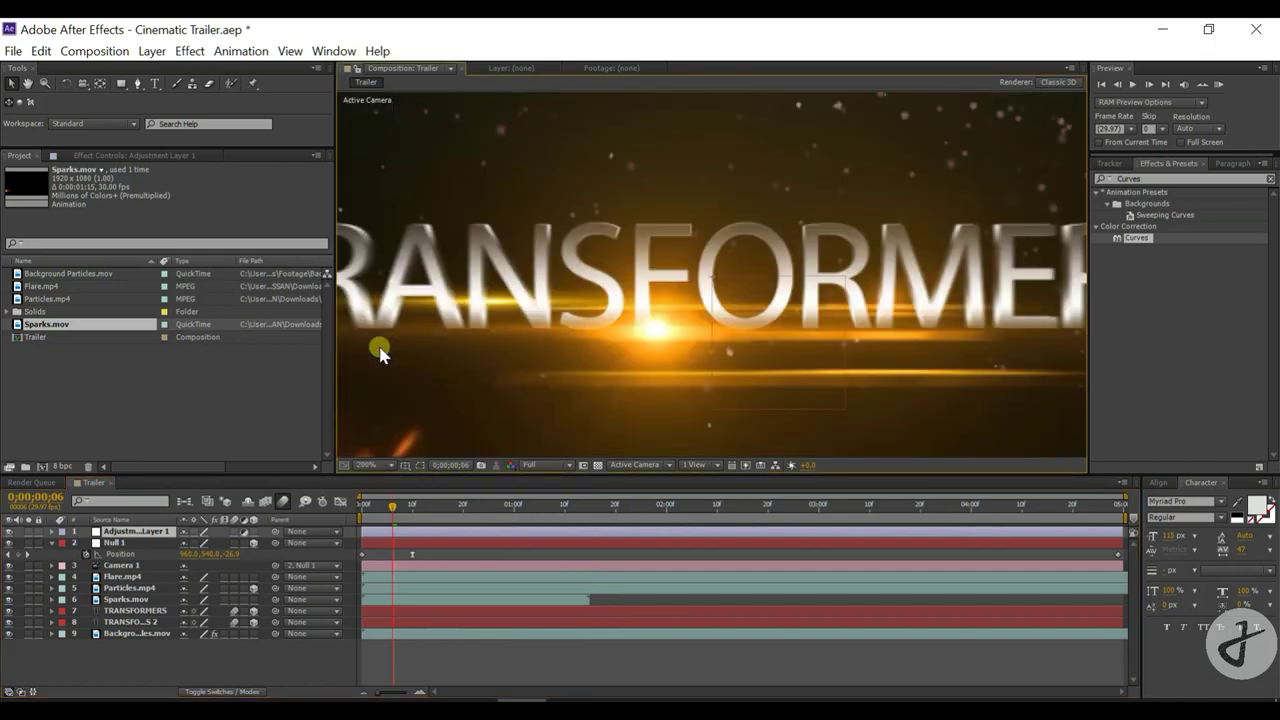
{"action": "left_click_drag", "start_coordinate": [552, 298], "coordinate": [598, 318]}
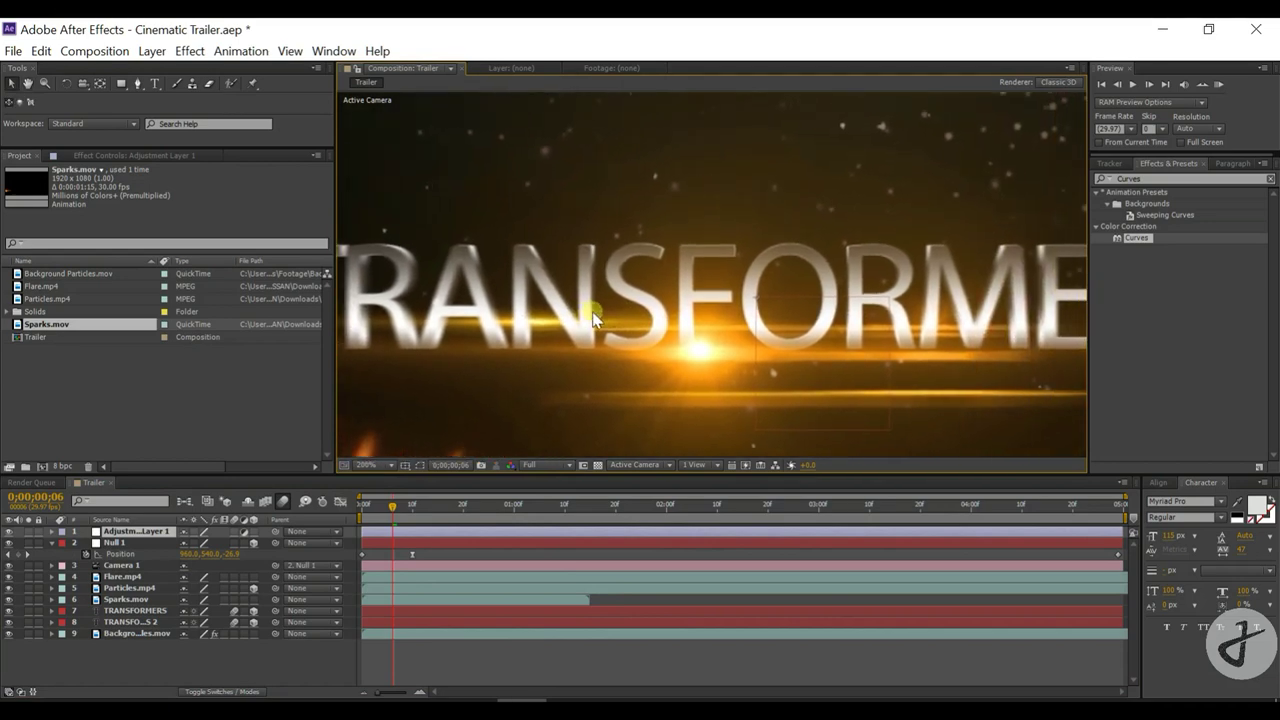
{"action": "left_click", "coordinate": [122, 536]}
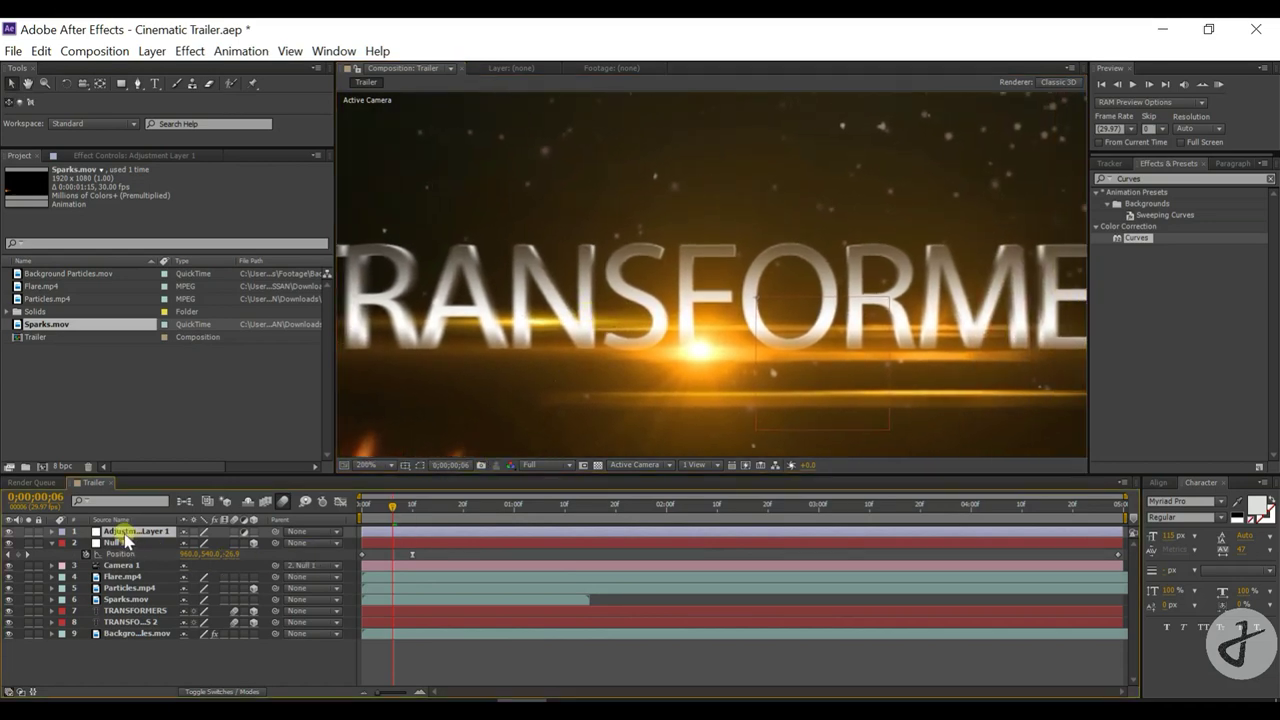
{"action": "left_click", "coordinate": [52, 543]}
{"action": "left_click", "coordinate": [190, 51]}
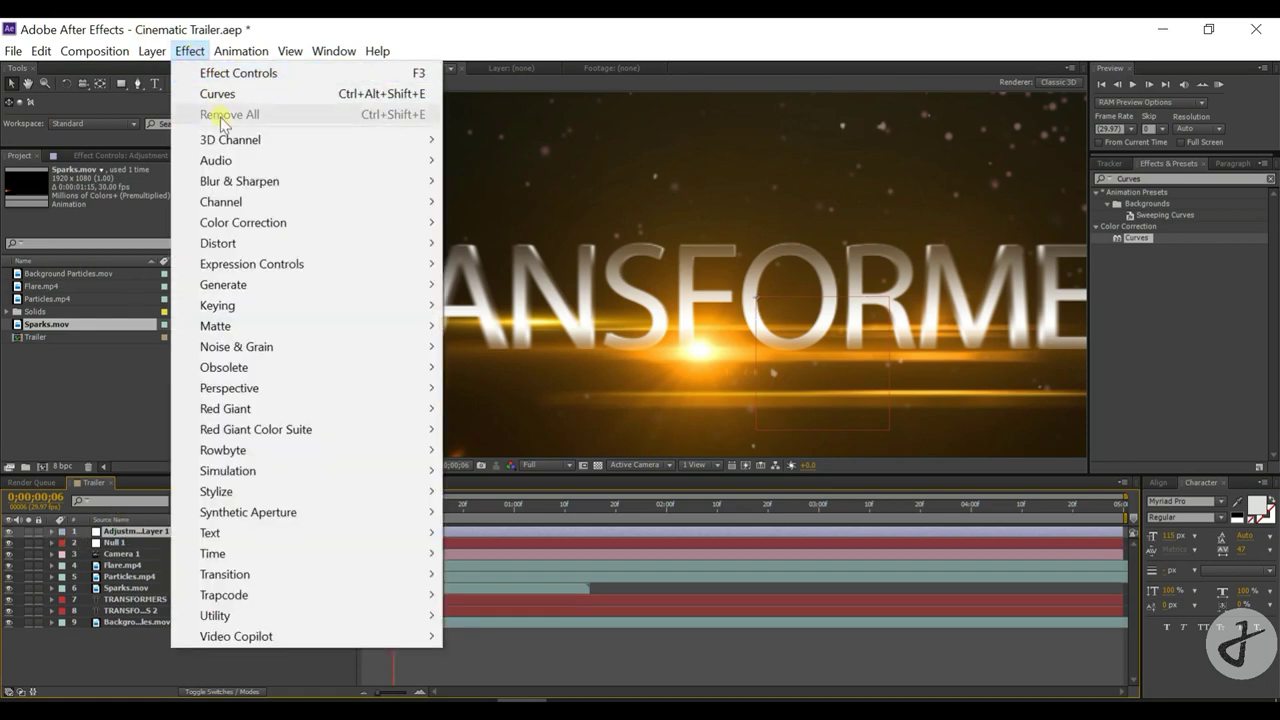
Apply Curves to Adjustment Layer 1 and bend the RGB curve into an S-shape
{"action": "mouse_move", "coordinate": [322, 221]}
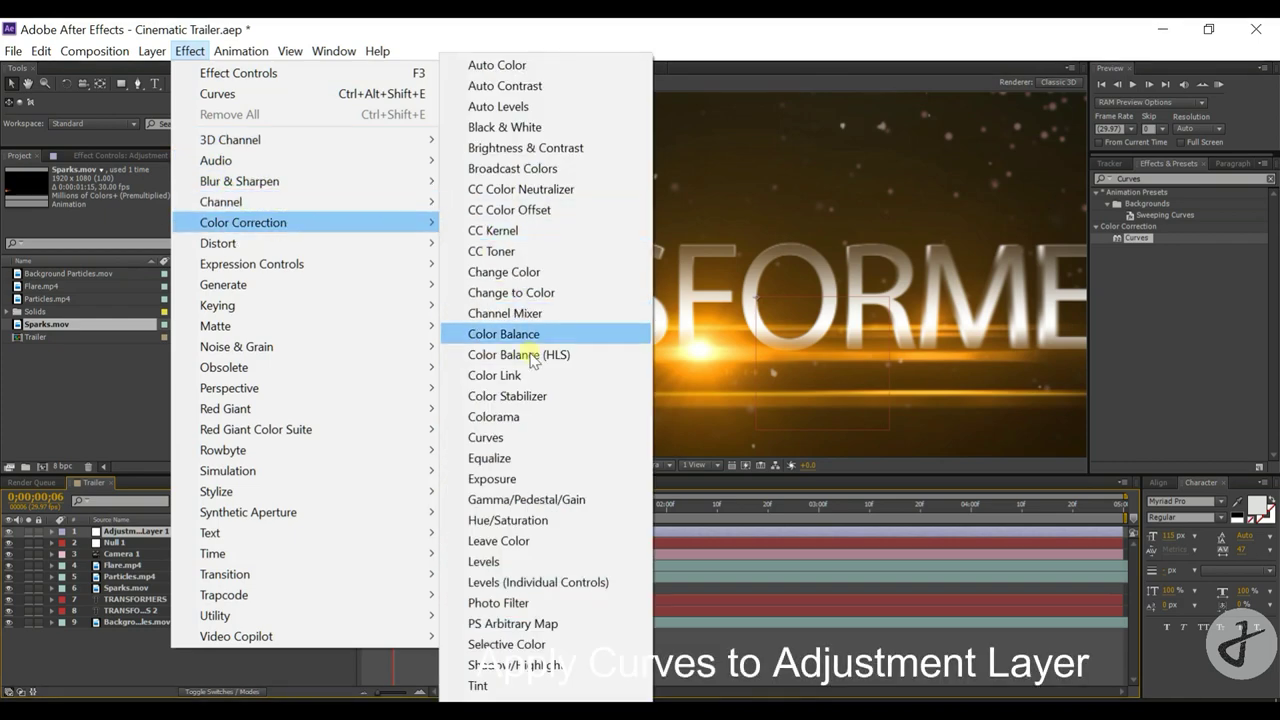
{"action": "left_click", "coordinate": [525, 437]}
{"action": "left_click_drag", "start_coordinate": [525, 437], "coordinate": [525, 437]}
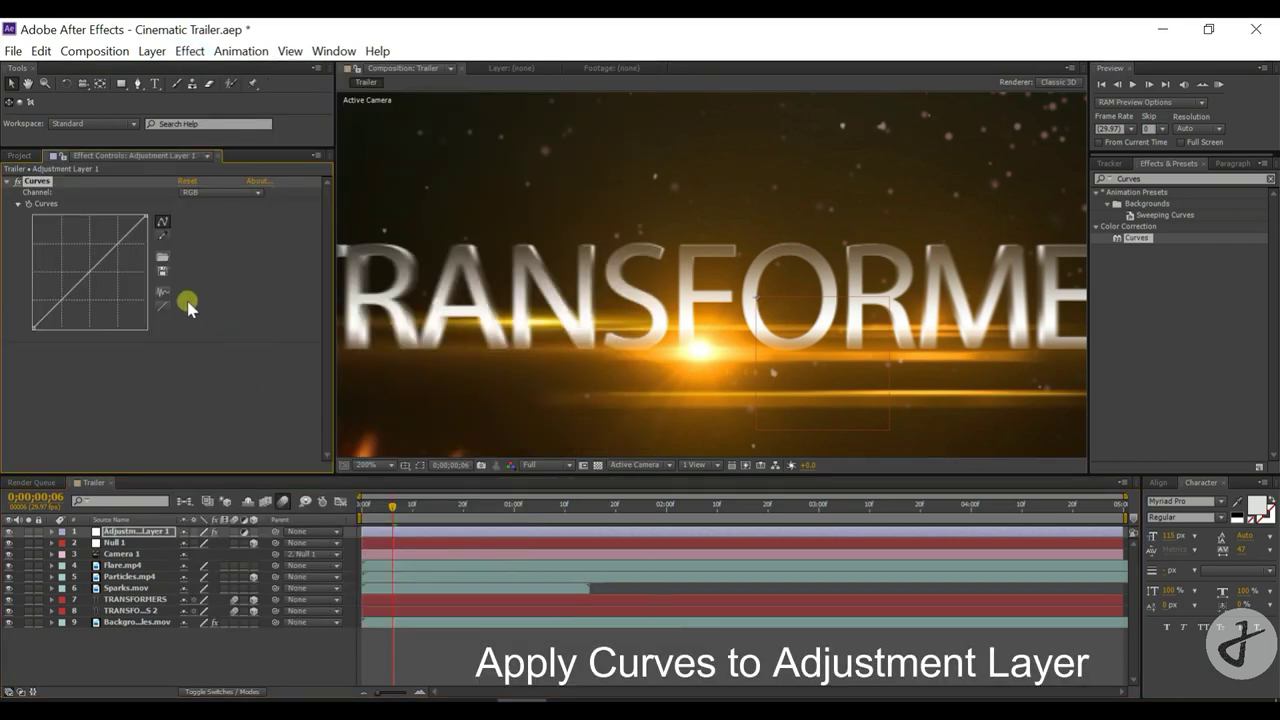
{"action": "left_click_drag", "start_coordinate": [106, 254], "coordinate": [101, 247]}
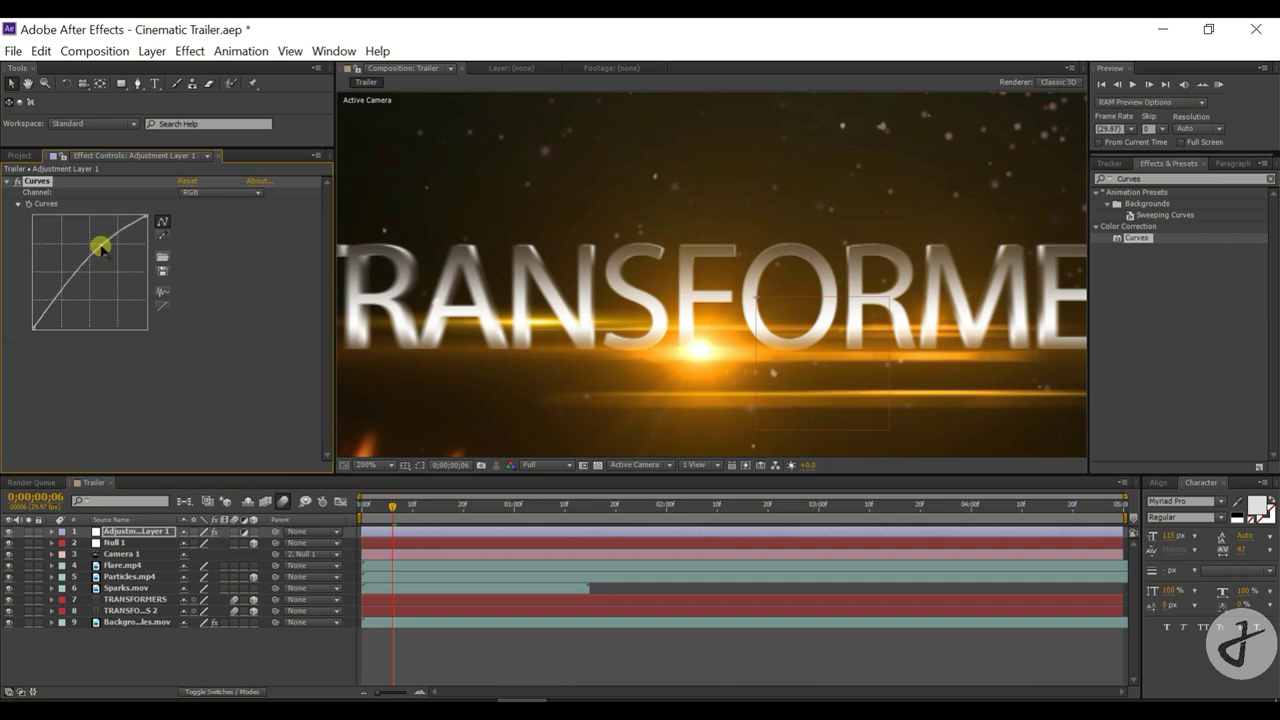
{"action": "left_click_drag", "start_coordinate": [64, 288], "coordinate": [64, 299]}
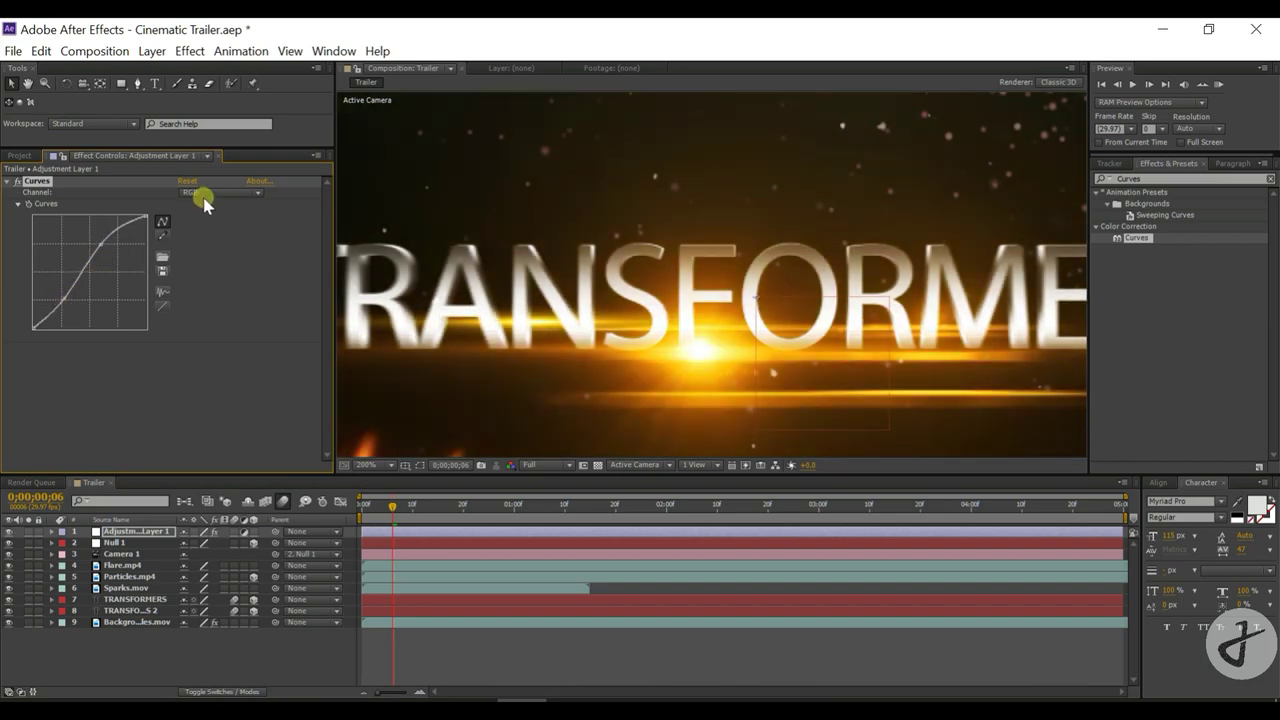
Bend the Red channel curve, then give the Green channel an S-curve
{"action": "left_click", "coordinate": [204, 192]}
{"action": "left_click", "coordinate": [200, 226]}
{"action": "left_click_drag", "start_coordinate": [108, 243], "coordinate": [109, 292]}
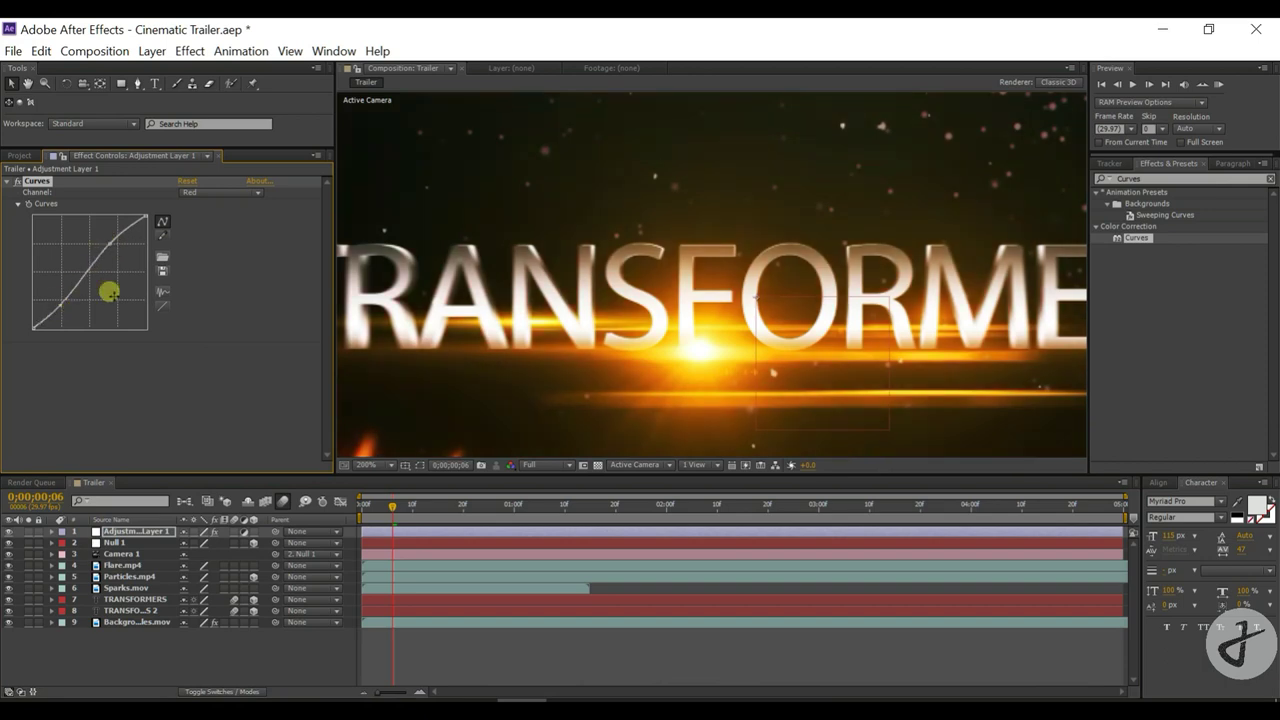
{"action": "left_click", "coordinate": [233, 193]}
{"action": "left_click", "coordinate": [220, 251]}
{"action": "left_click_drag", "start_coordinate": [126, 236], "coordinate": [123, 229]}
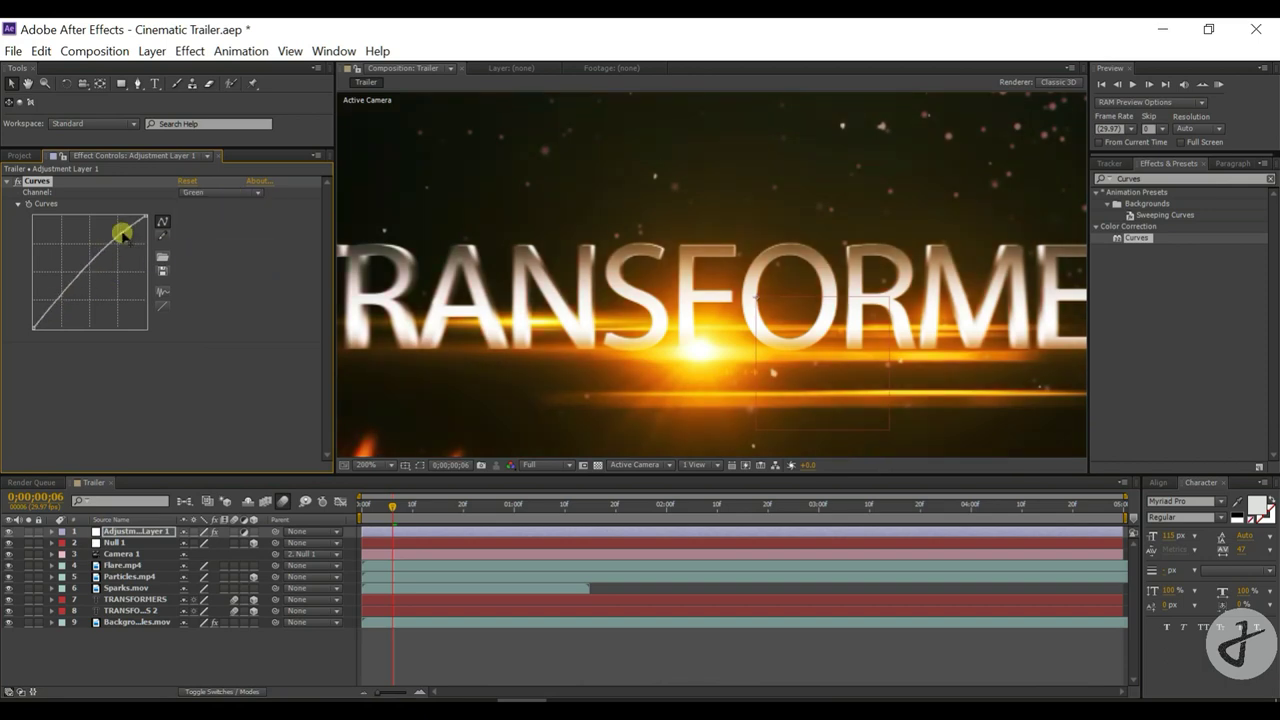
{"action": "left_click_drag", "start_coordinate": [64, 306], "coordinate": [60, 311]}
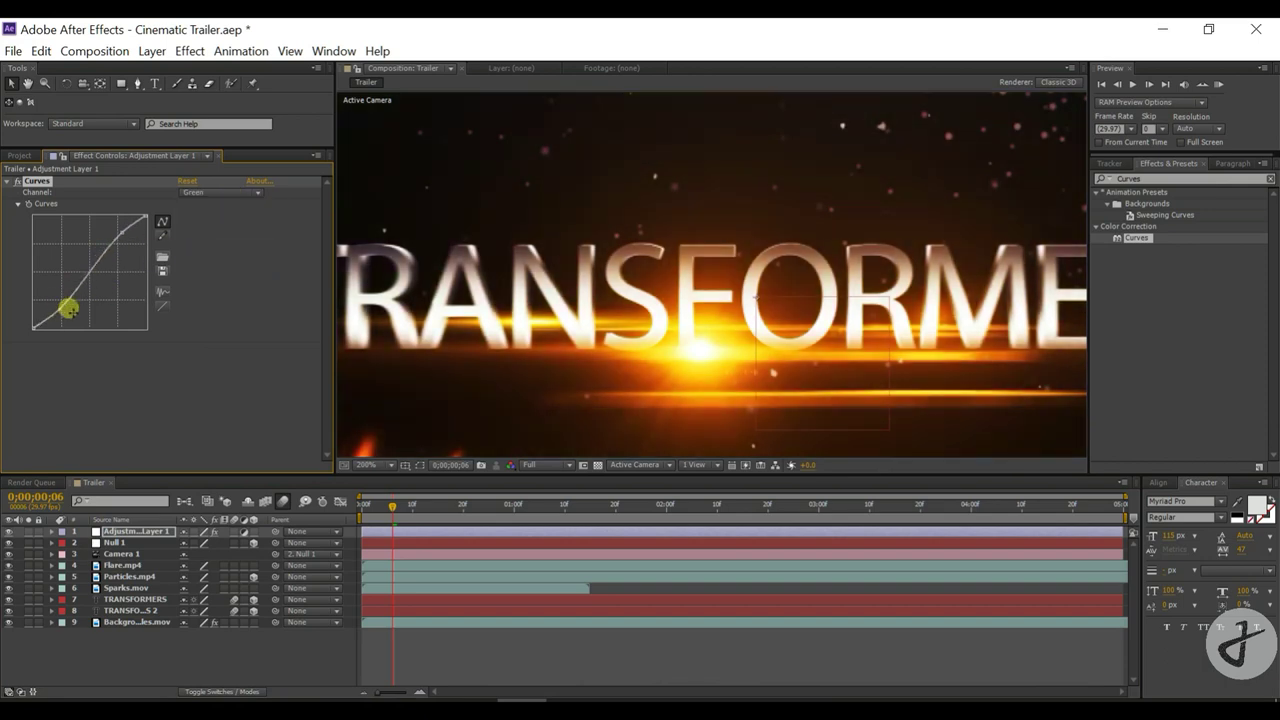
Give the Blue channel an S-curve with lifted highlights and deeper shadows
{"action": "left_click", "coordinate": [220, 192]}
{"action": "left_click", "coordinate": [215, 273]}
{"action": "left_click_drag", "start_coordinate": [123, 251], "coordinate": [114, 240]}
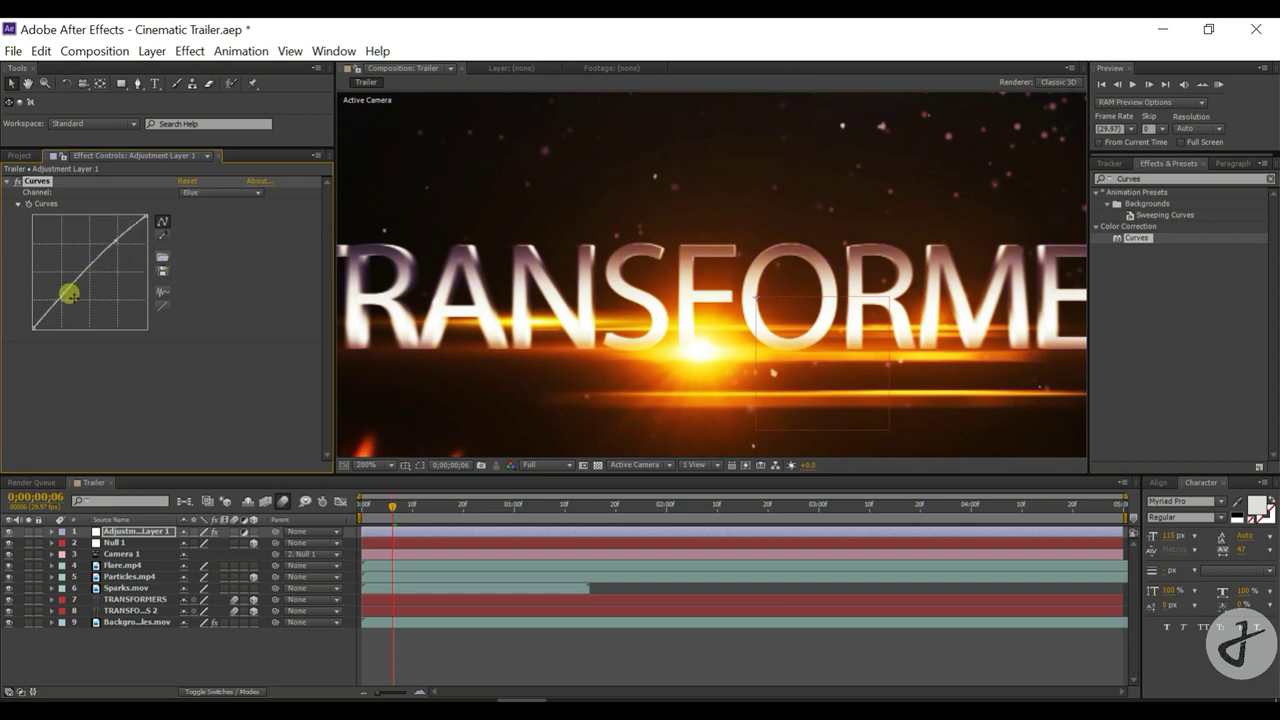
{"action": "left_click_drag", "start_coordinate": [70, 293], "coordinate": [63, 307]}
{"action": "left_click", "coordinate": [135, 531]}
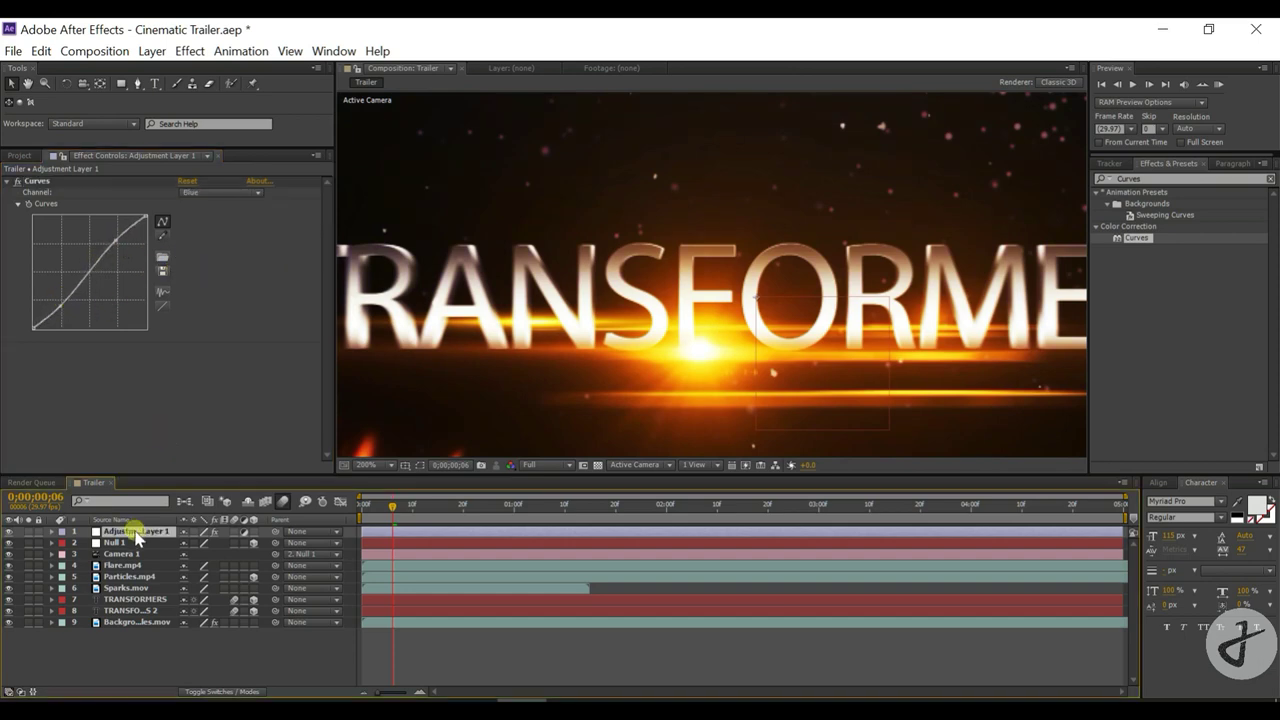
{"action": "left_click", "coordinate": [1172, 179]}
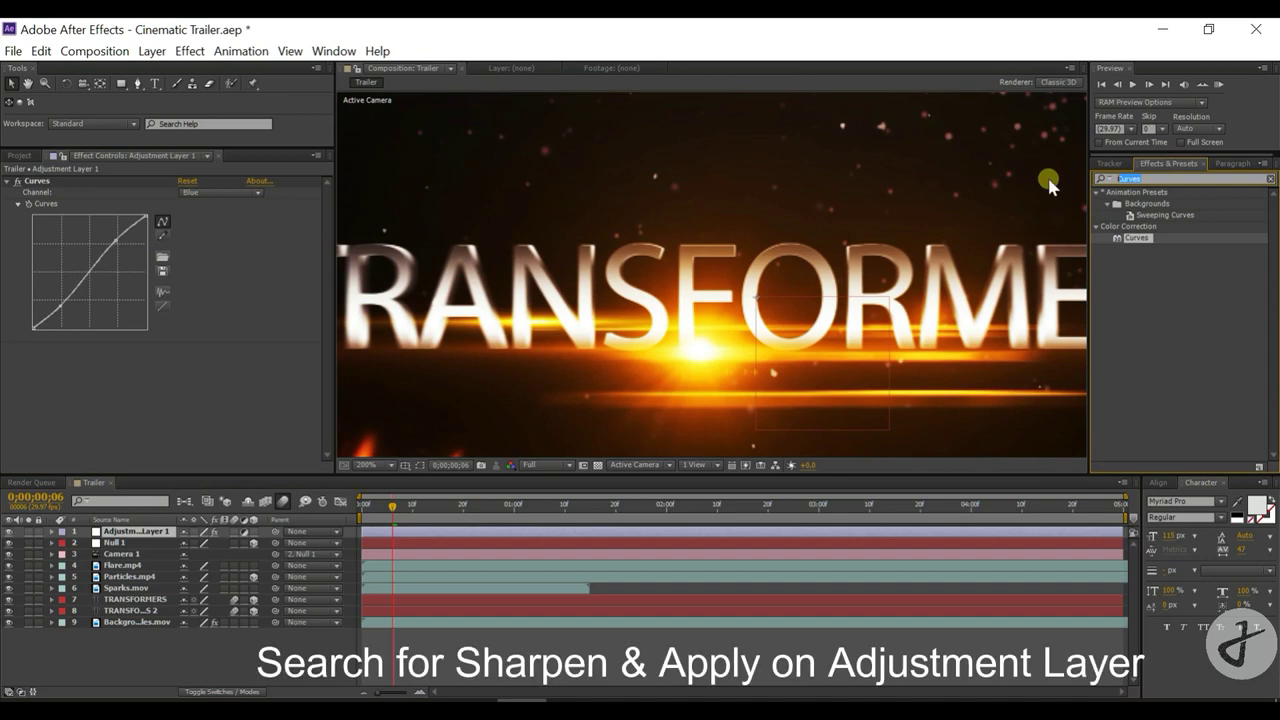
Apply Sharpen to Adjustment Layer 1 with Sharpen Amount 30
{"action": "type", "text": "Shar"}
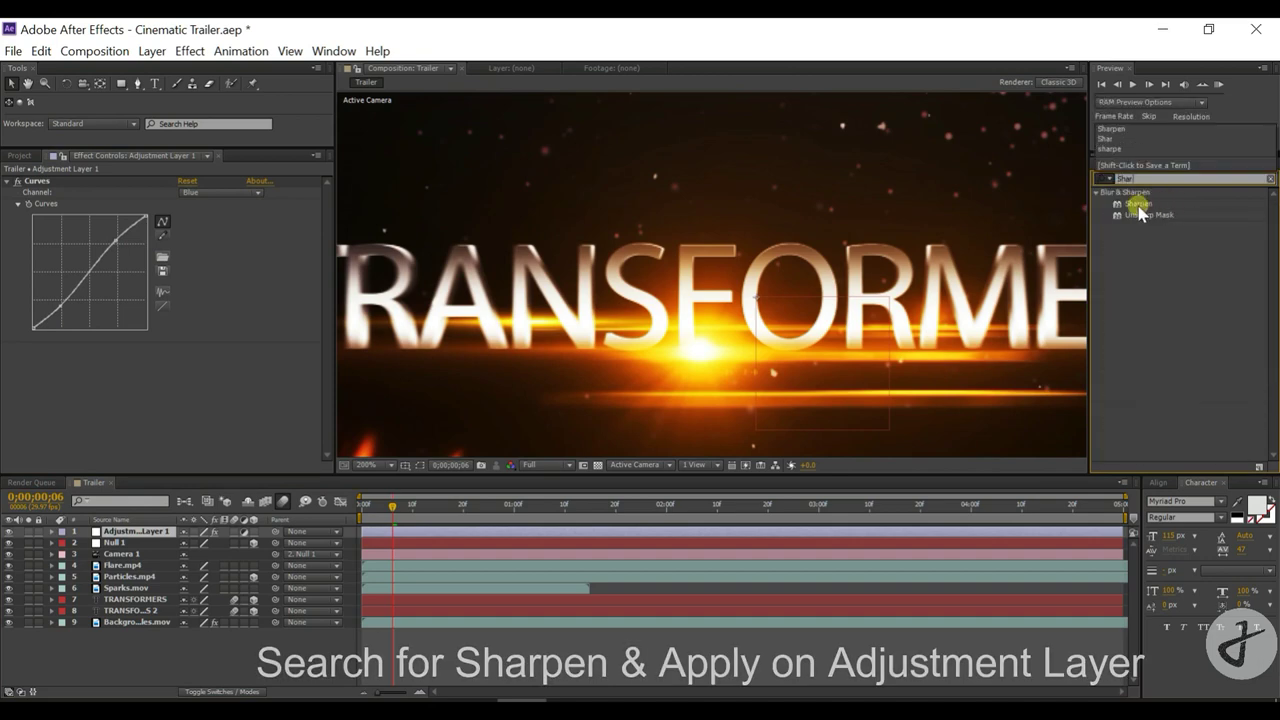
{"action": "mouse_move", "coordinate": [1138, 203]}
{"action": "left_mouse_down"}
{"action": "mouse_move", "coordinate": [270, 587]}
{"action": "mouse_move", "coordinate": [128, 532]}
{"action": "left_mouse_up"}
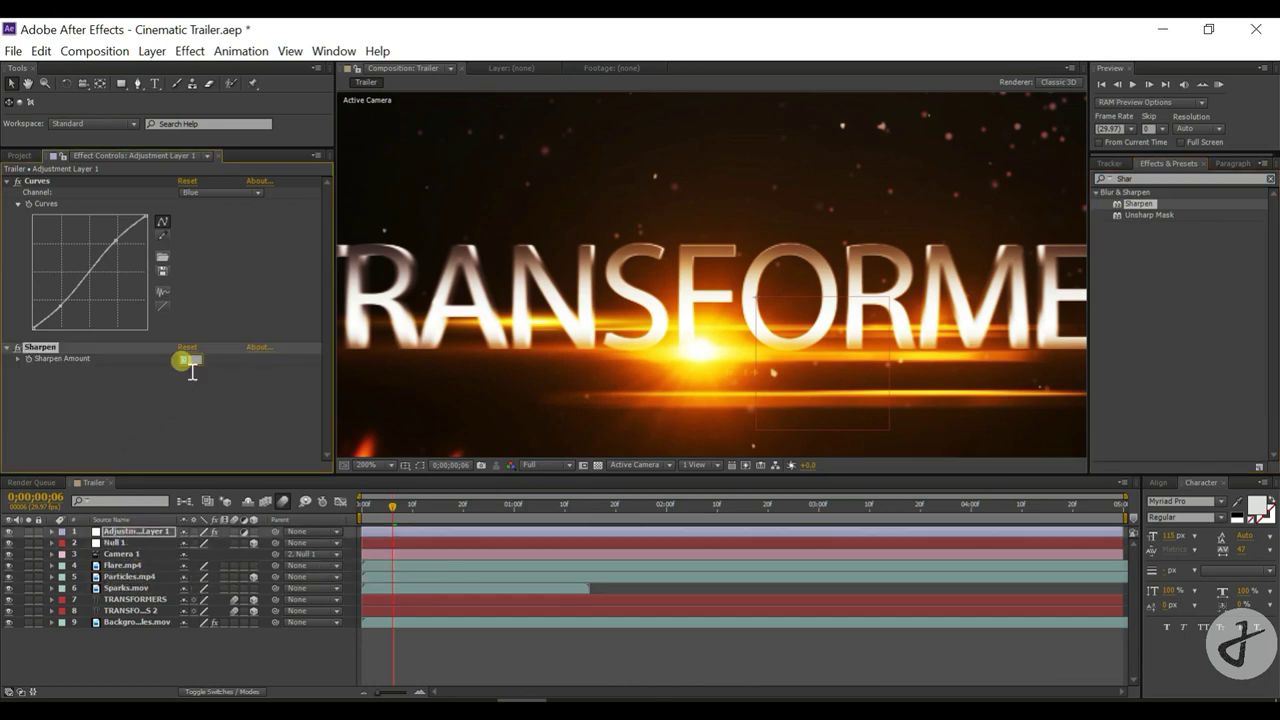
{"action": "type", "text": "30"}
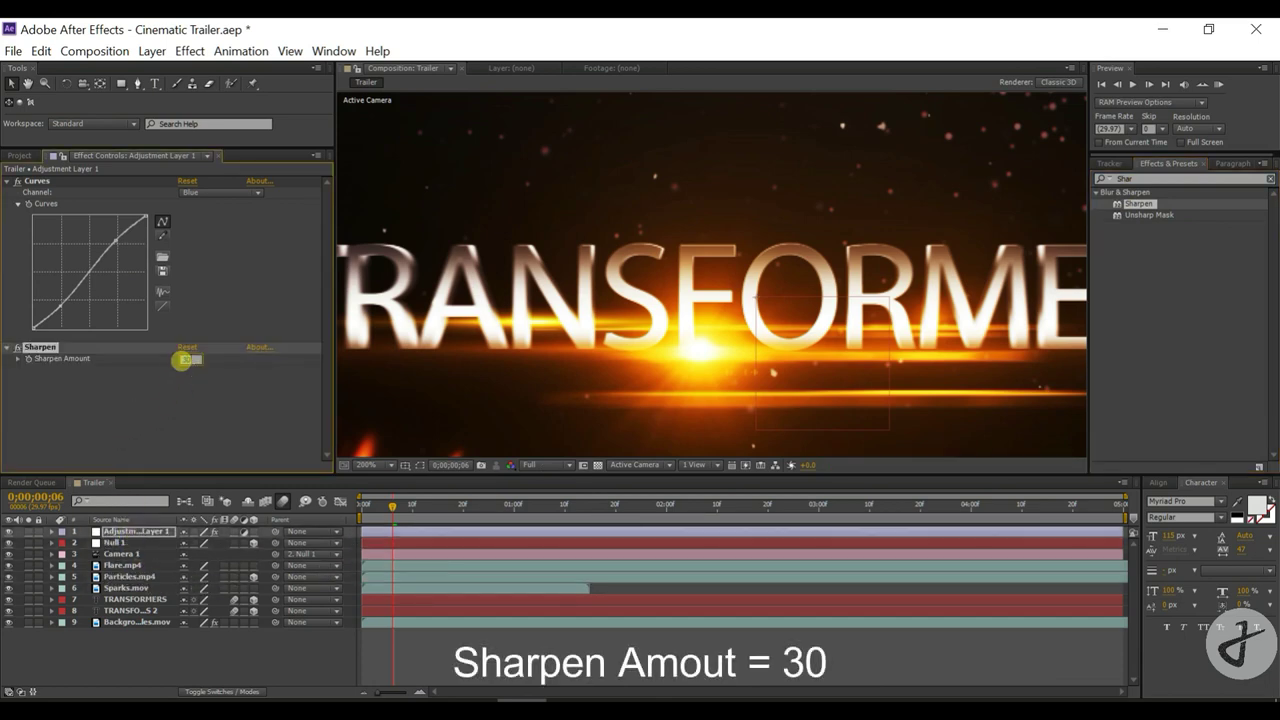
{"action": "key", "text": "Return"}
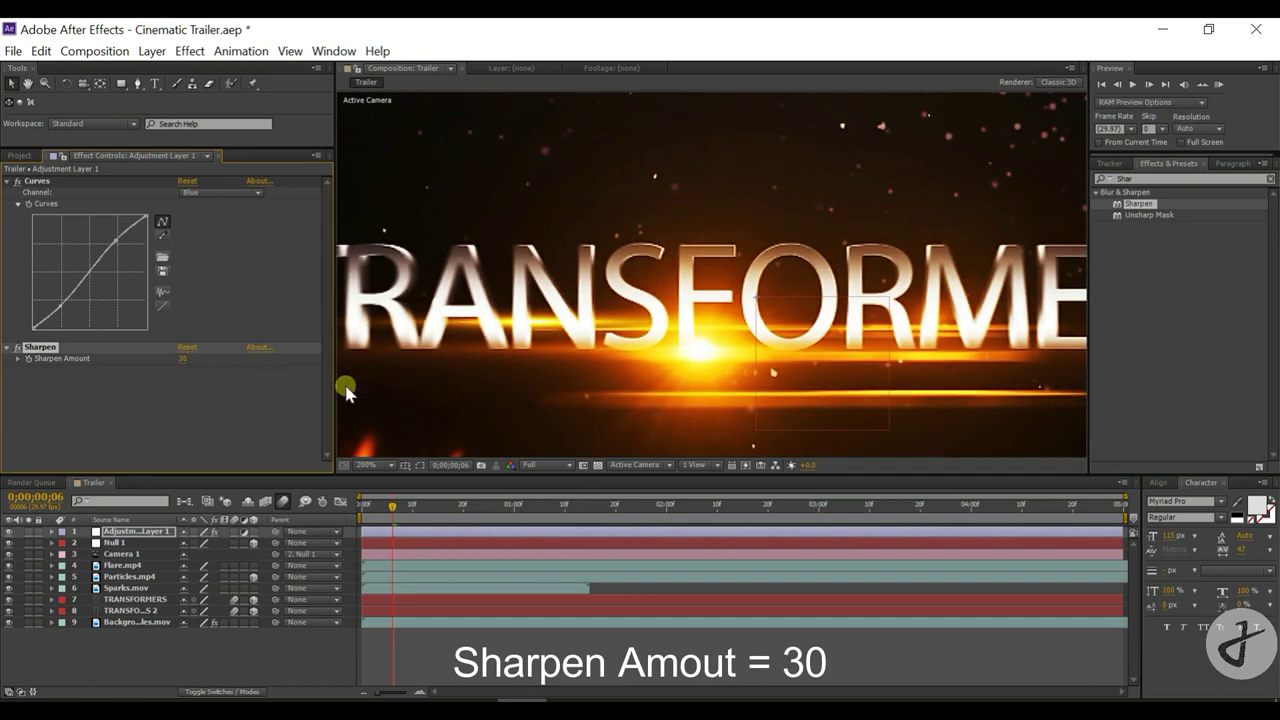
Return to the first frame and fit the whole composition in the viewer
{"action": "left_click_drag", "start_coordinate": [391, 513], "coordinate": [350, 508]}
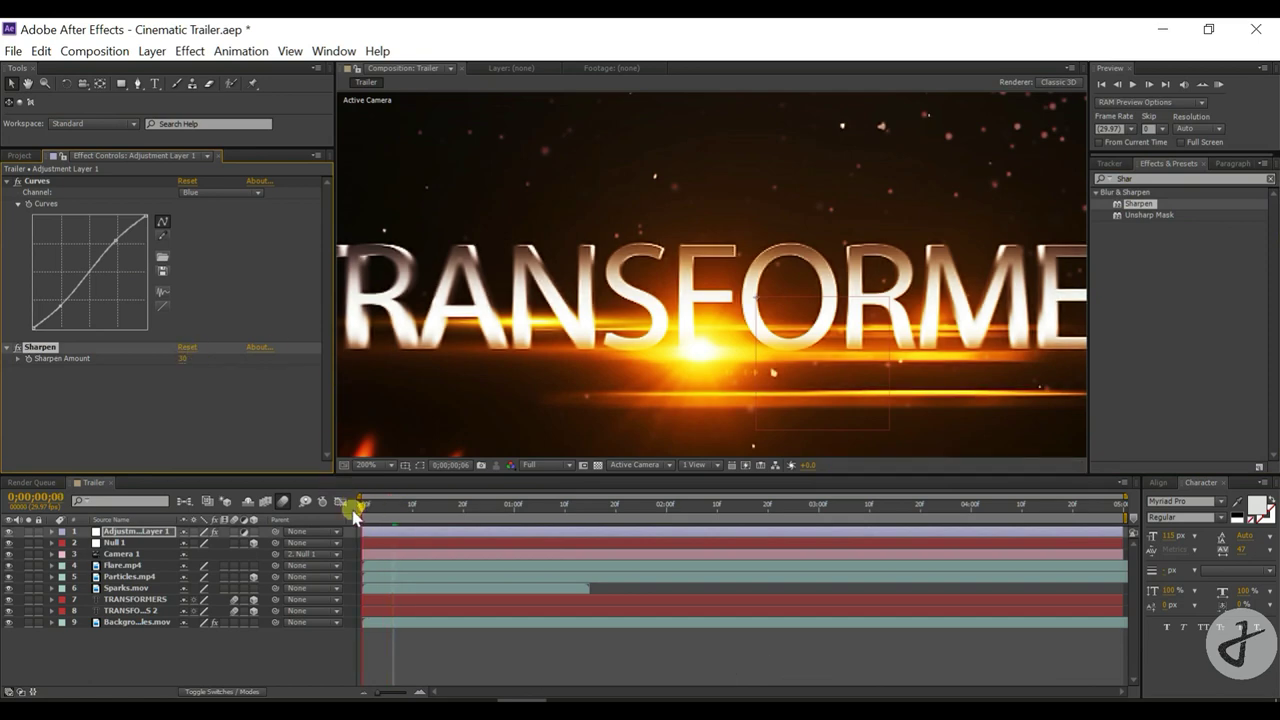
{"action": "left_click", "coordinate": [378, 465]}
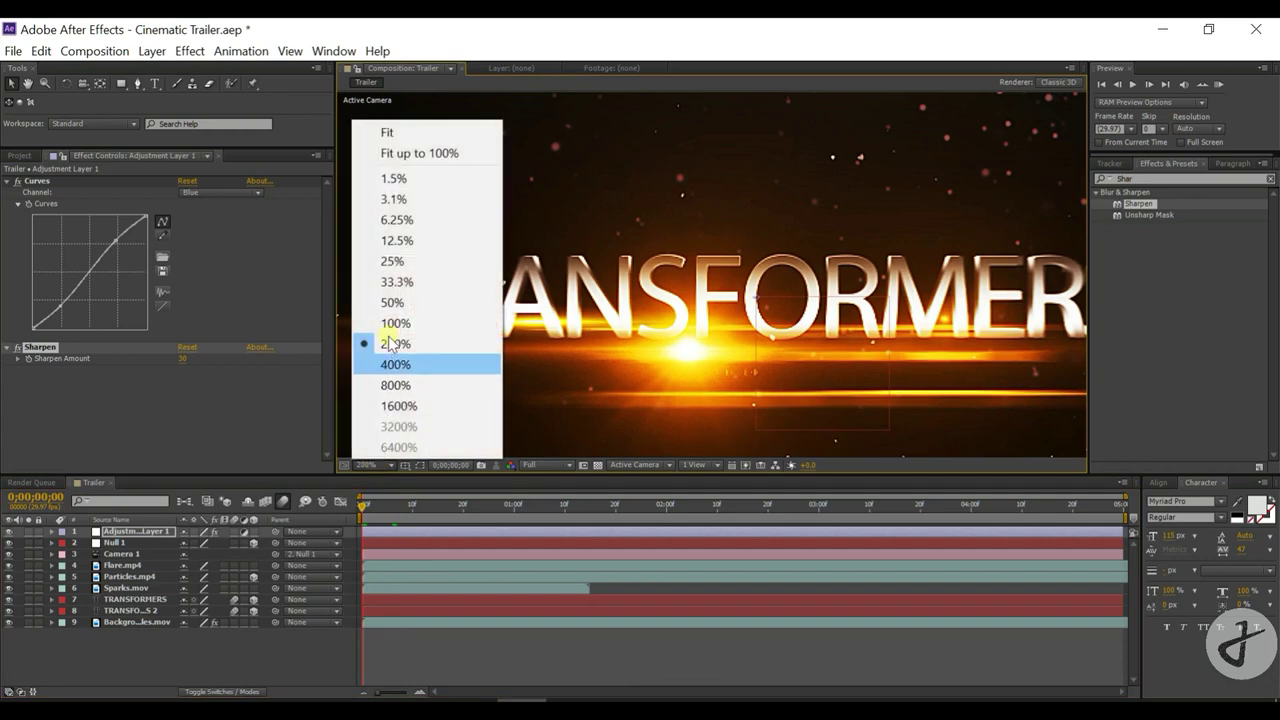
{"action": "left_click", "coordinate": [387, 133]}
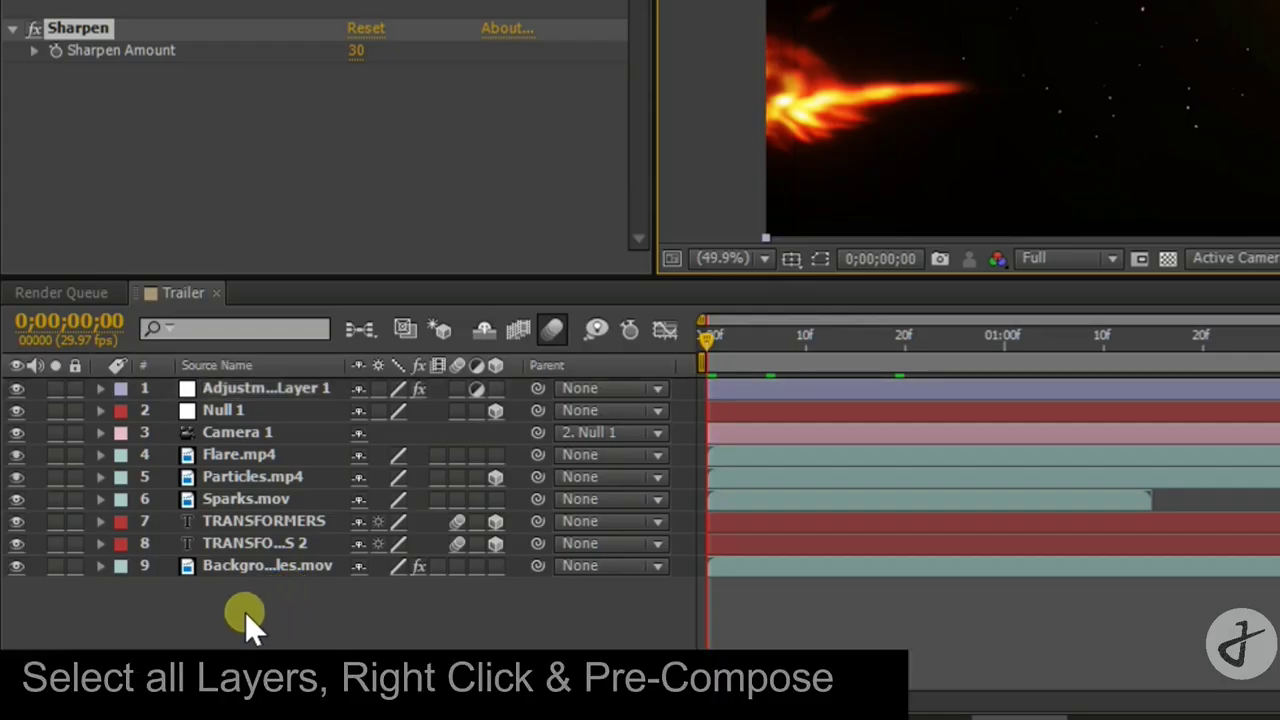
Select all nine layers and pre-compose them into a composition named 'Final', moving all attributes
{"action": "left_click_drag", "start_coordinate": [245, 612], "coordinate": [235, 396]}
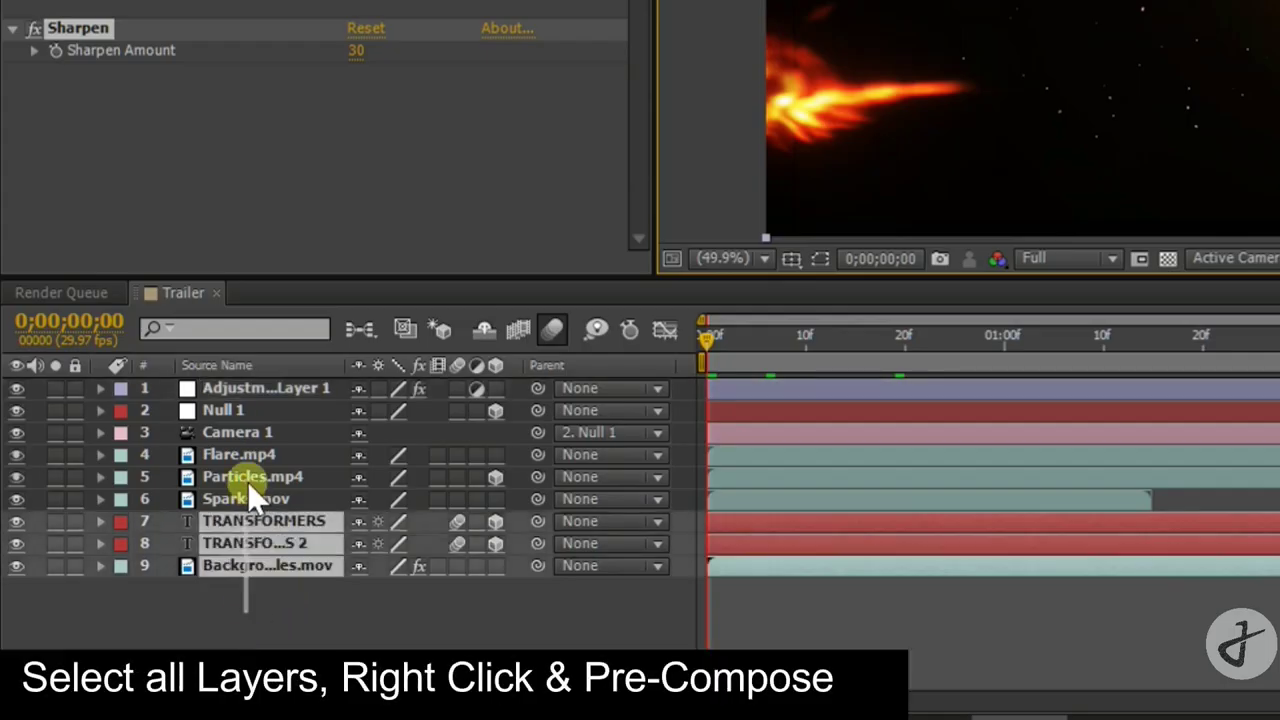
{"action": "right_click", "coordinate": [236, 388]}
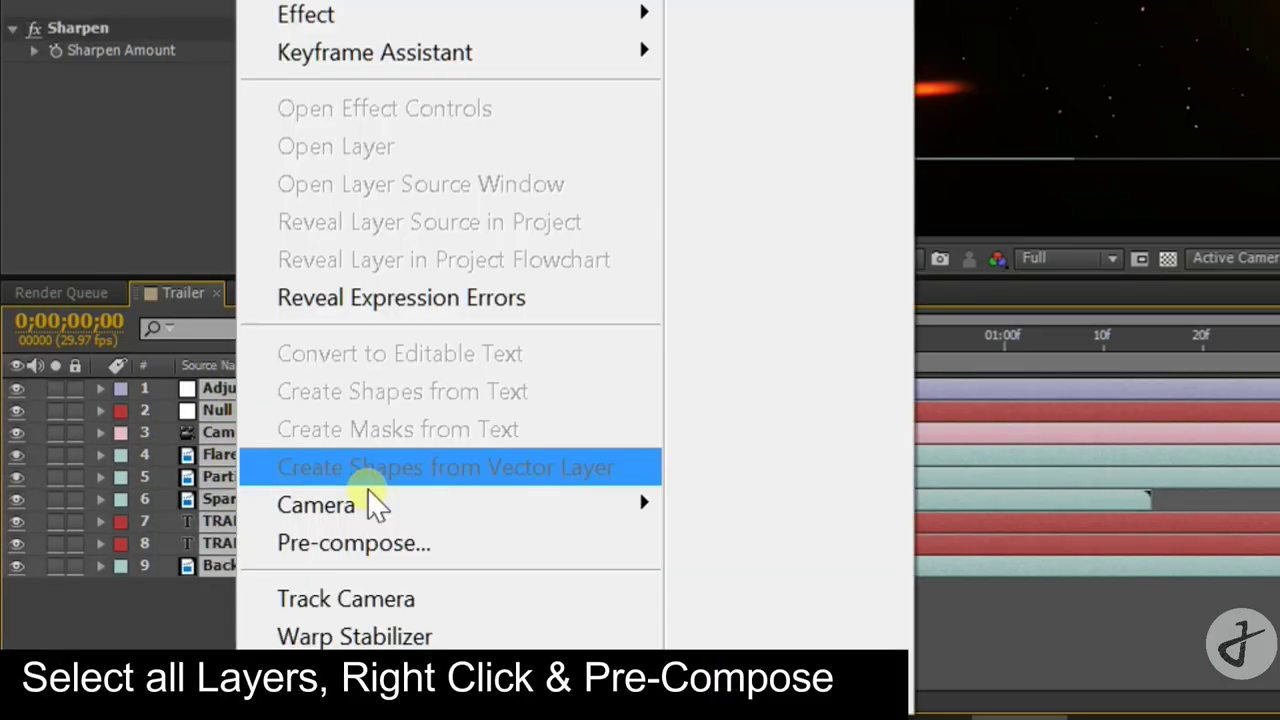
{"action": "left_click", "coordinate": [362, 552]}
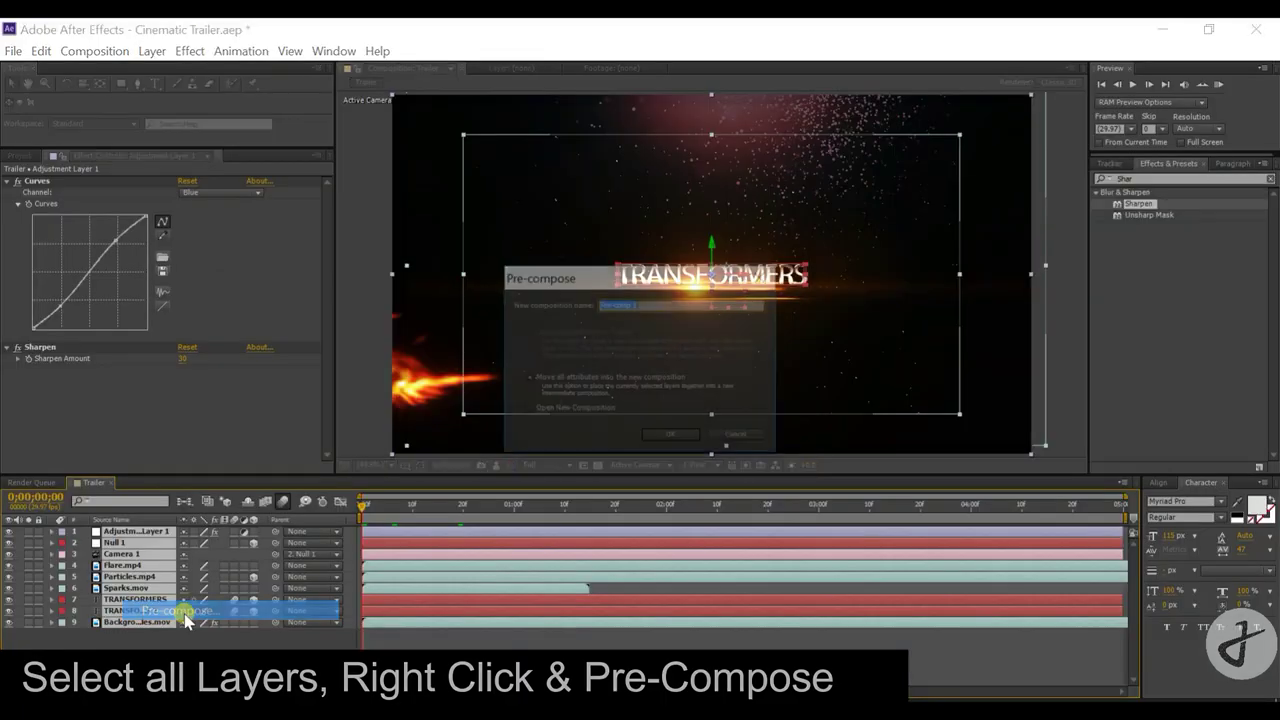
{"action": "key", "text": "BackSpace"}
{"action": "type", "text": "Final"}
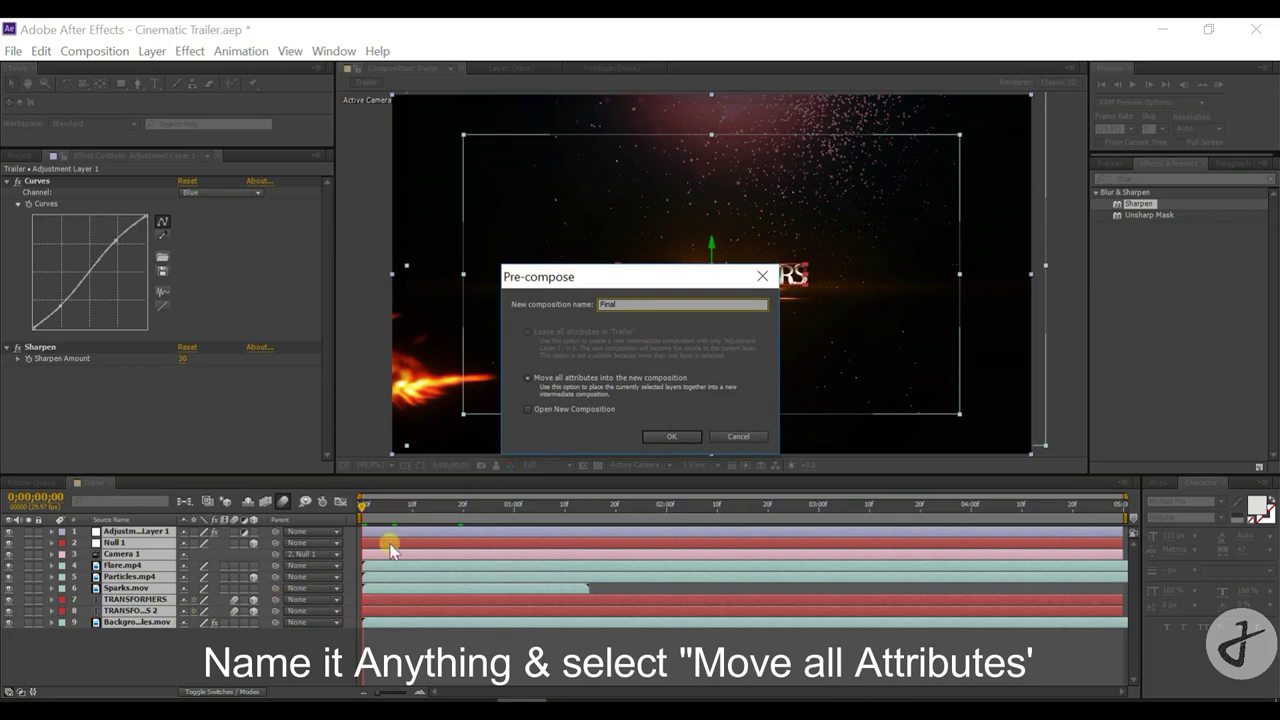
{"action": "left_click", "coordinate": [679, 432]}
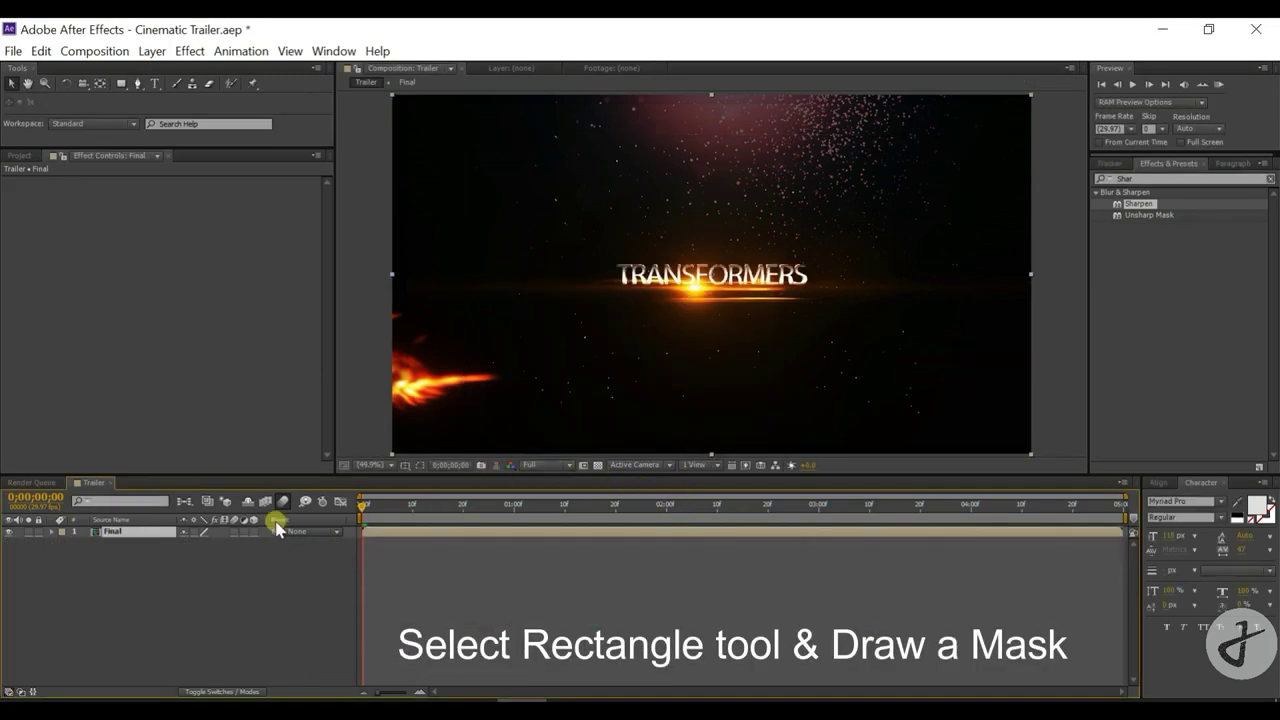
Turn on the Title/Action Safe guides and draw a rectangular mask across the Final layer
{"action": "left_click", "coordinate": [121, 85]}
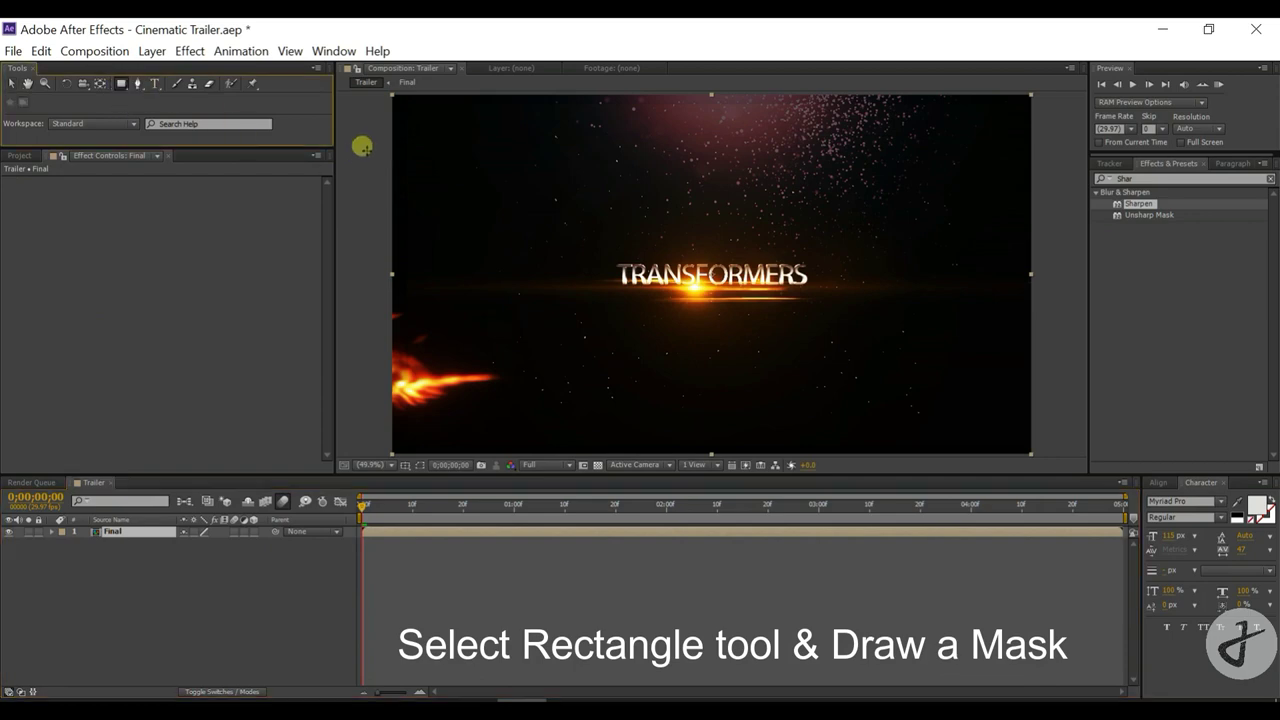
{"action": "left_click", "coordinate": [406, 465]}
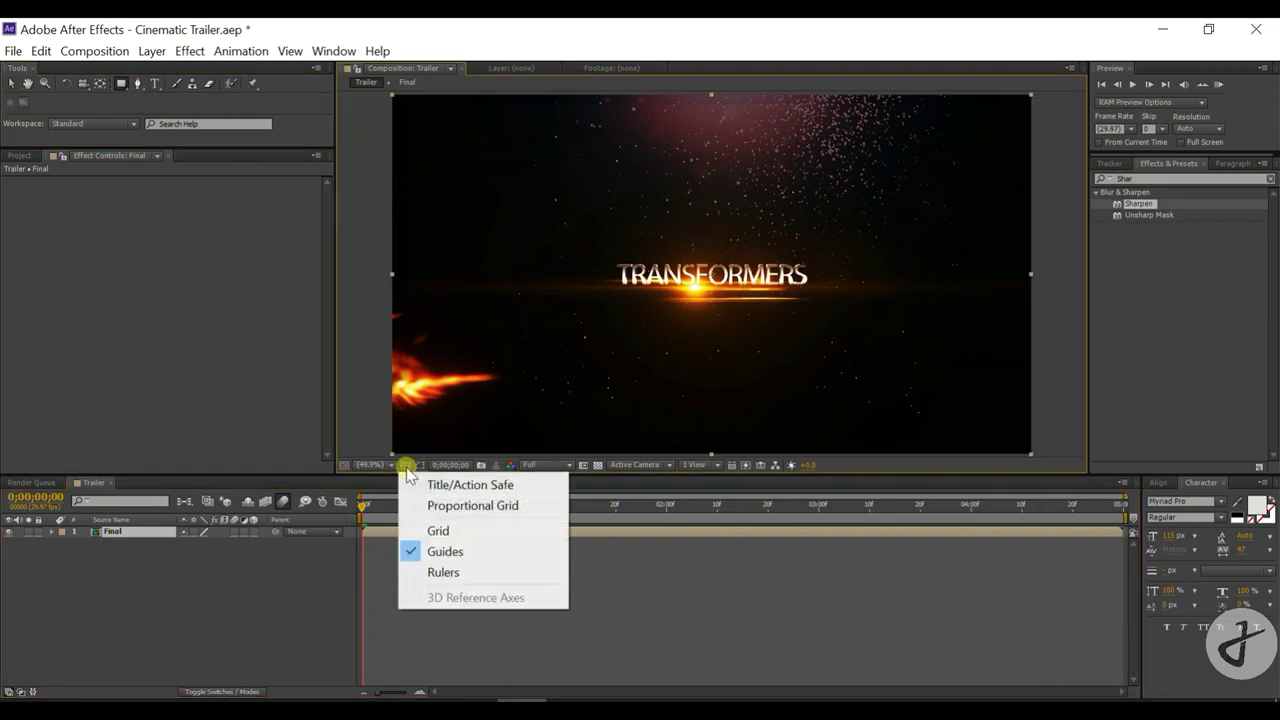
{"action": "left_click", "coordinate": [414, 486]}
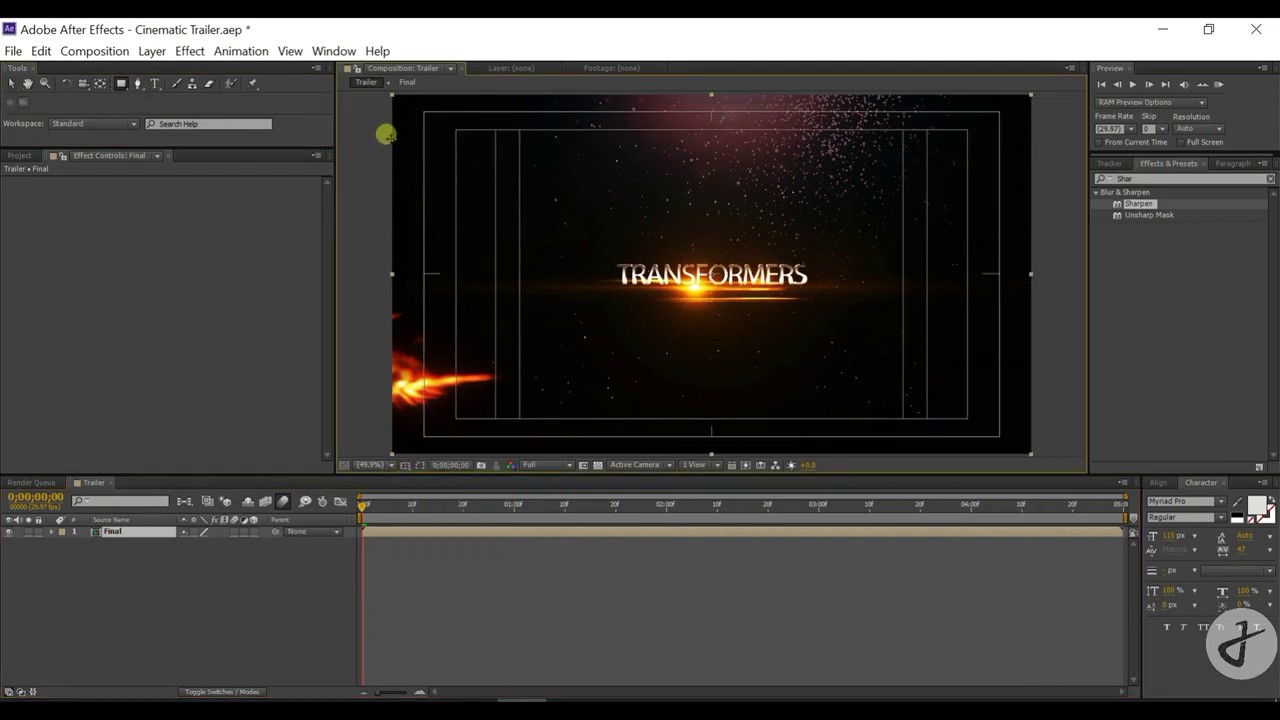
{"action": "mouse_move", "coordinate": [384, 136]}
{"action": "left_mouse_down"}
{"action": "mouse_move", "coordinate": [1033, 406]}
{"action": "mouse_move", "coordinate": [1042, 441]}
{"action": "left_mouse_up"}
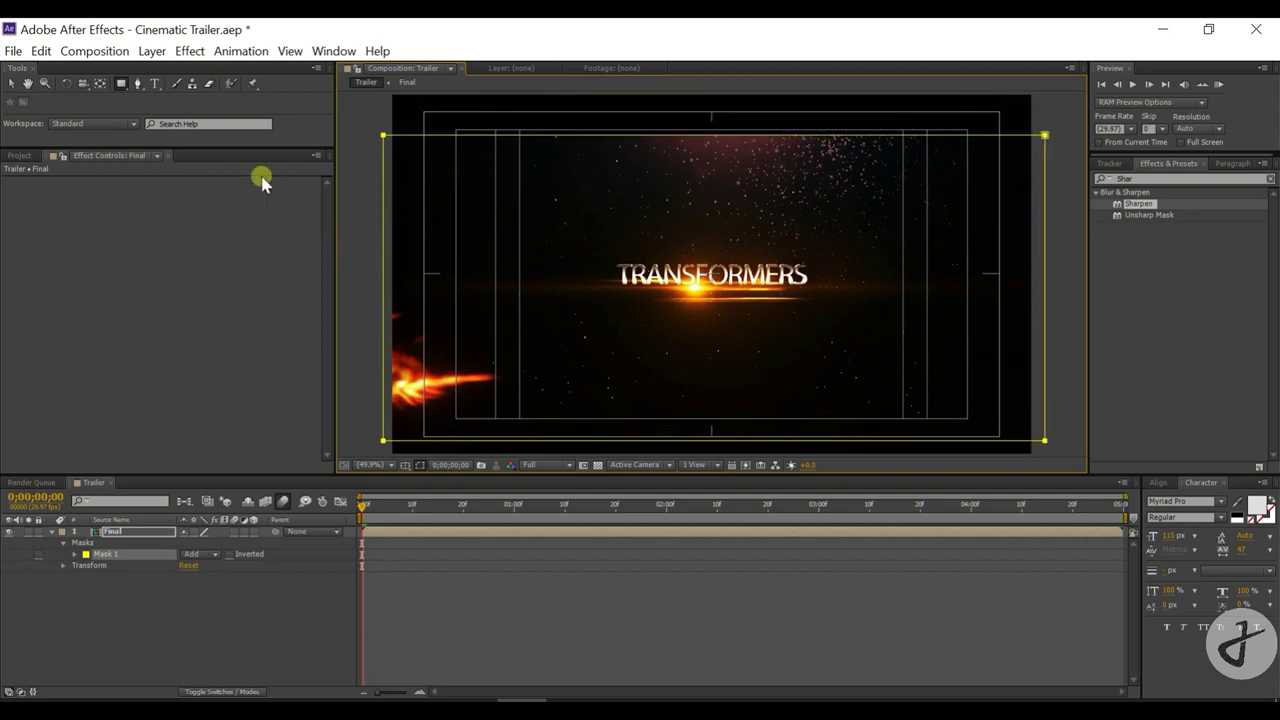
Raise the mask's top and bottom edges slightly, then hide the Title/Action Safe guides
{"action": "left_click", "coordinate": [28, 86]}
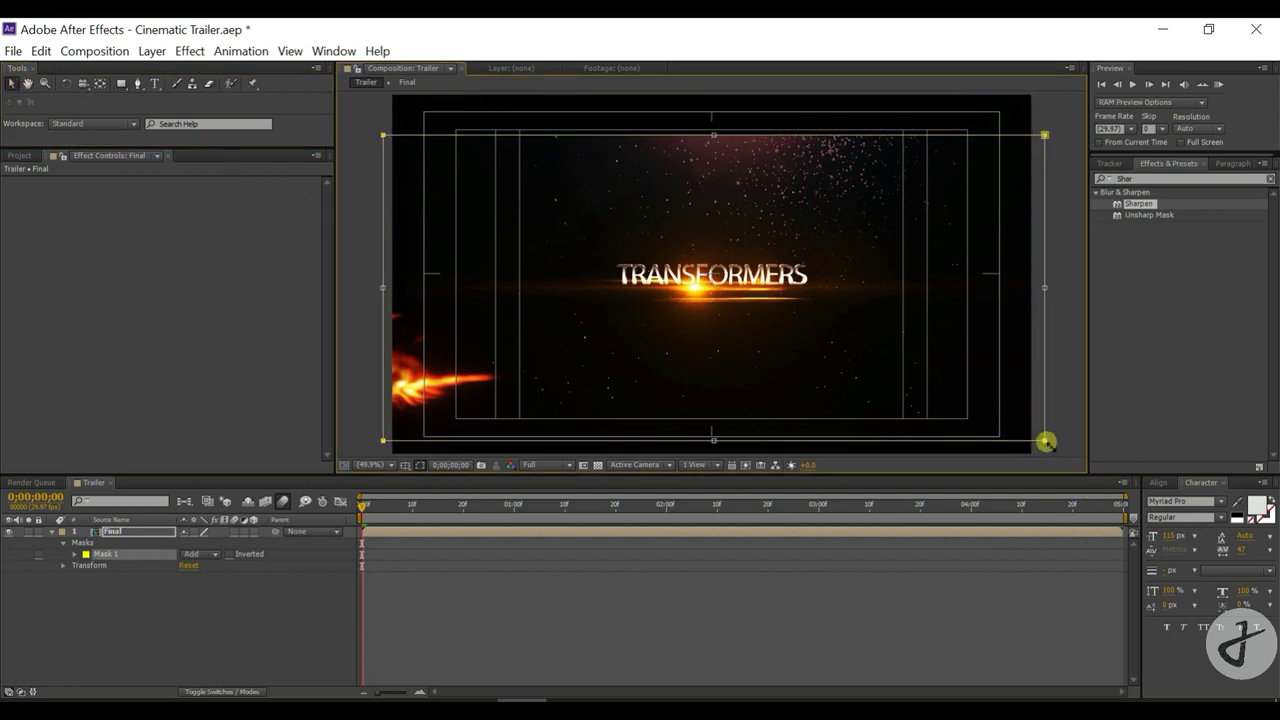
{"action": "left_click_drag", "start_coordinate": [1044, 442], "coordinate": [1049, 423]}
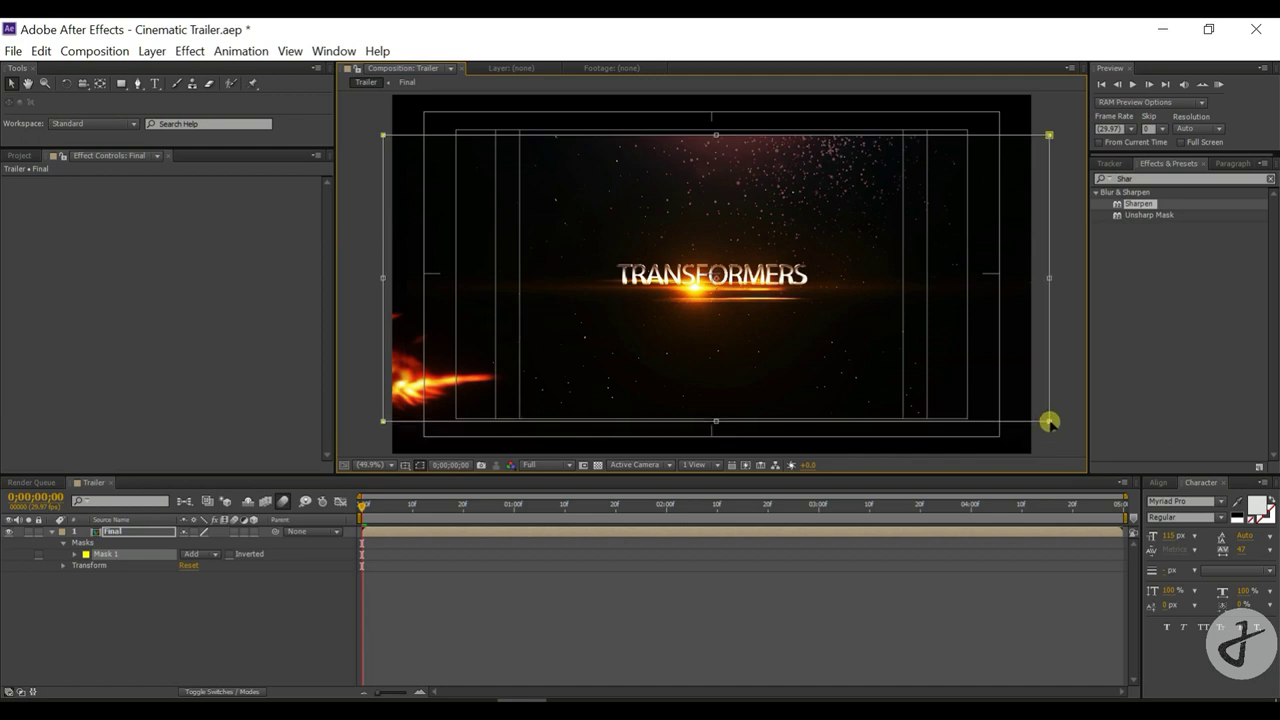
{"action": "left_click_drag", "start_coordinate": [1048, 136], "coordinate": [1048, 128]}
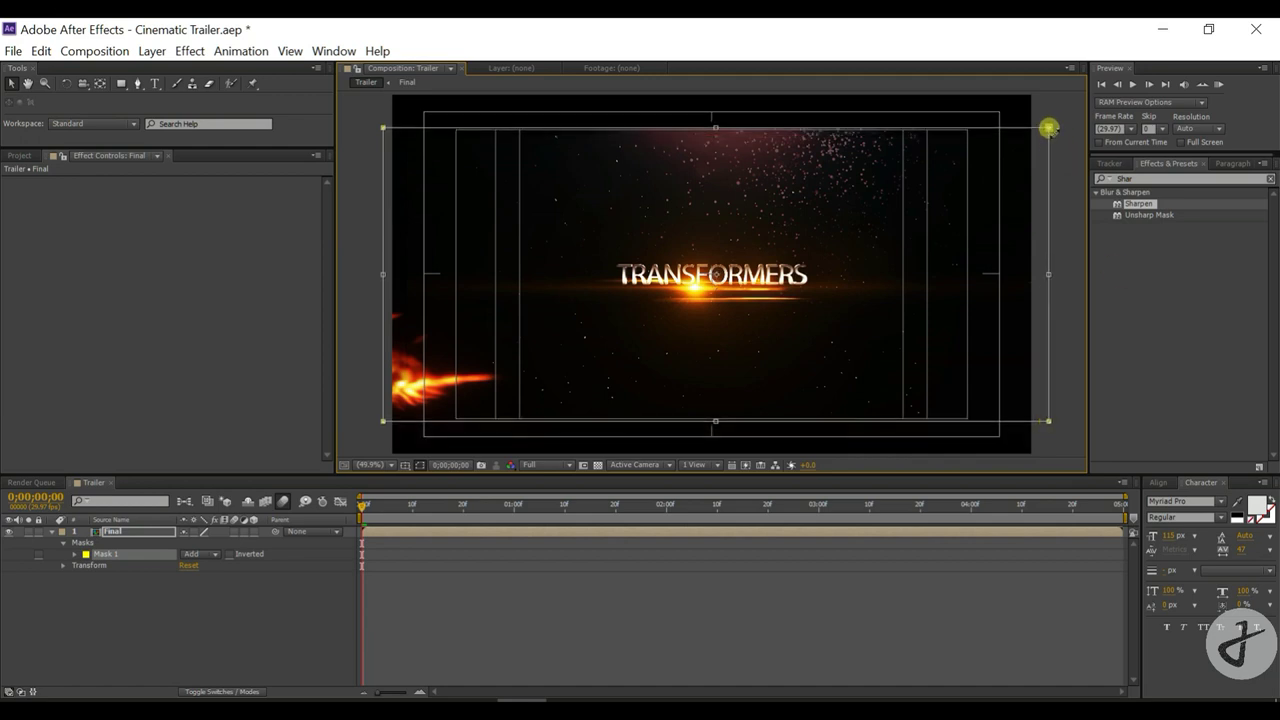
{"action": "left_click", "coordinate": [405, 465]}
{"action": "left_click", "coordinate": [440, 478]}
Hide the mask outline, collapse Final's properties, and RAM-preview the letterboxed Trailer composition
{"action": "left_click", "coordinate": [420, 465]}
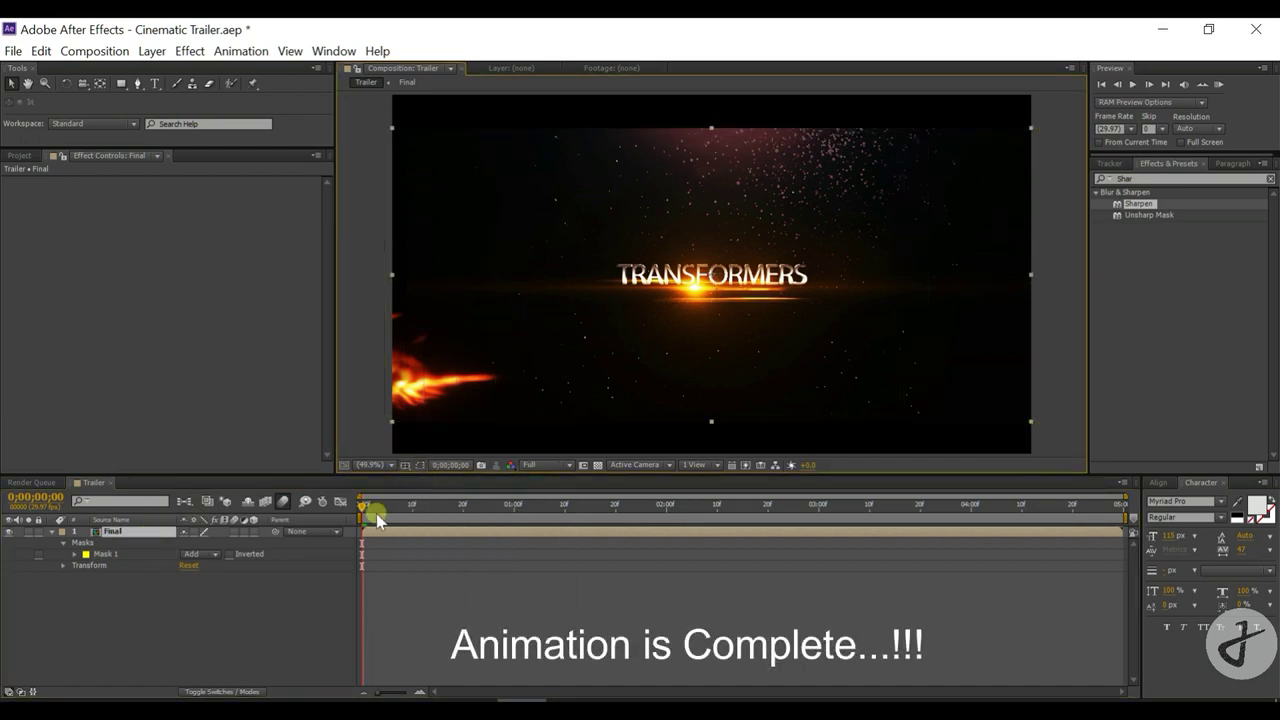
{"action": "left_click", "coordinate": [63, 534]}
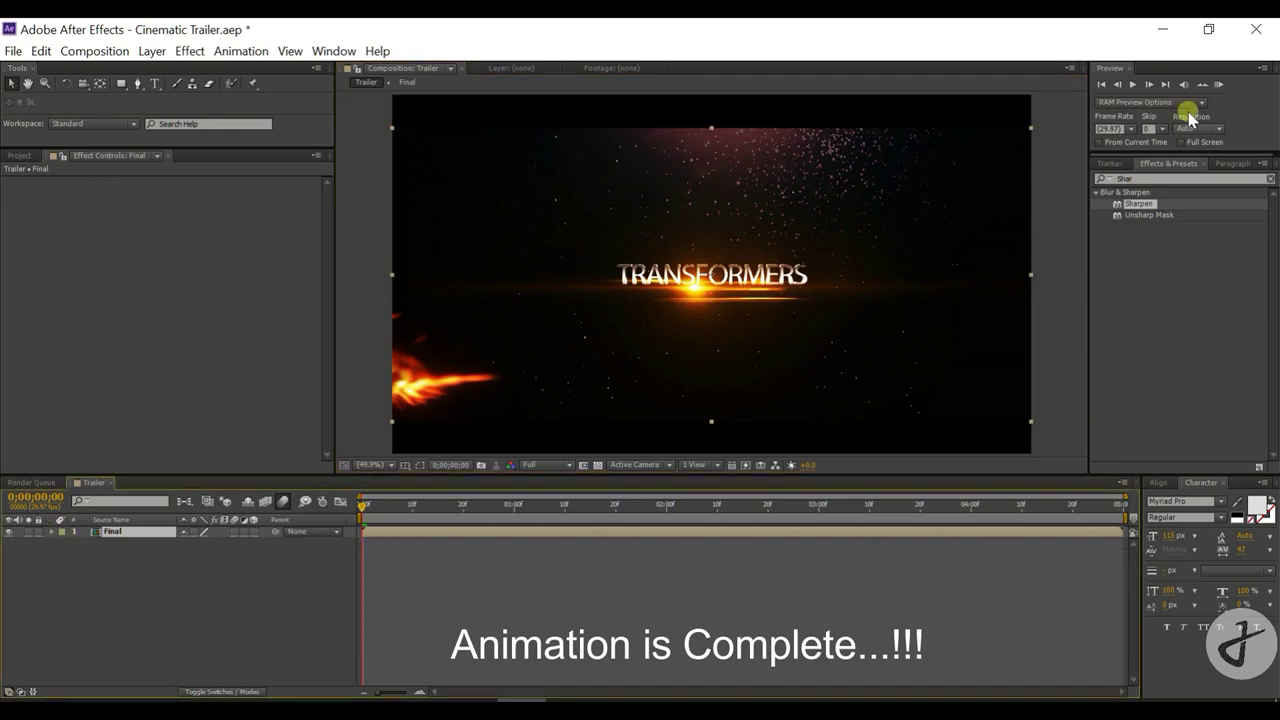
{"action": "left_click", "coordinate": [1219, 84]}
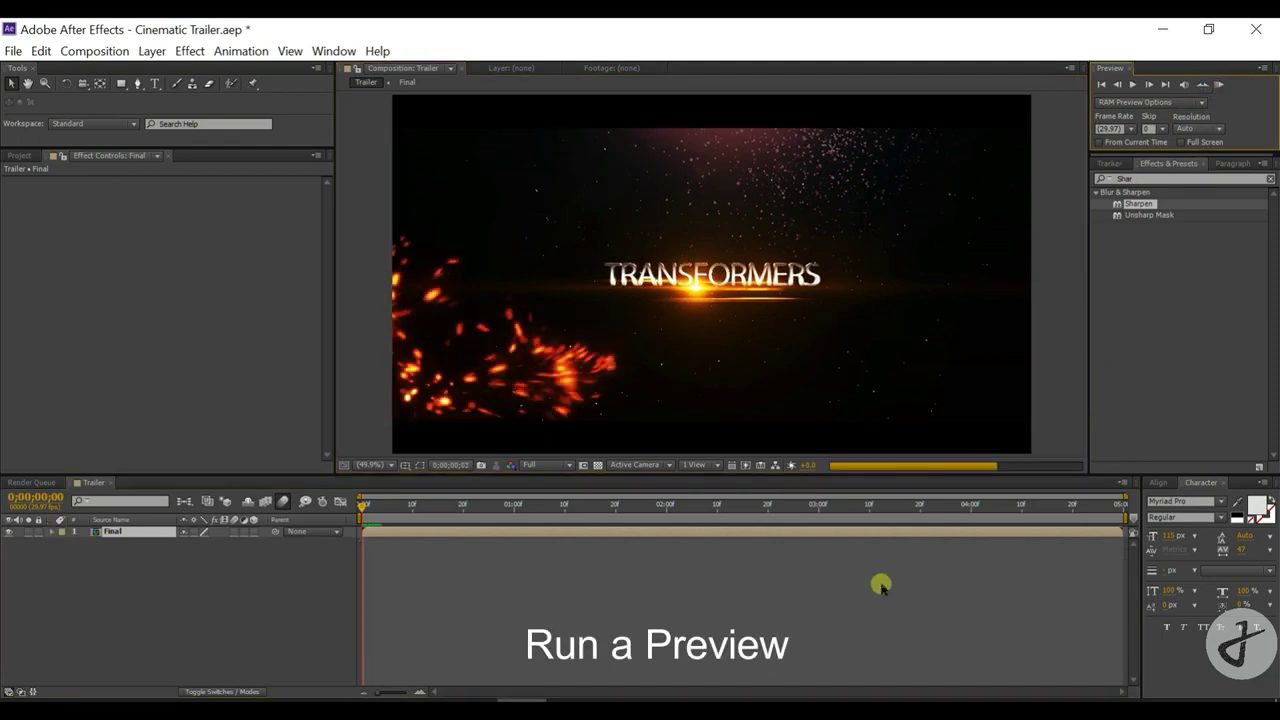